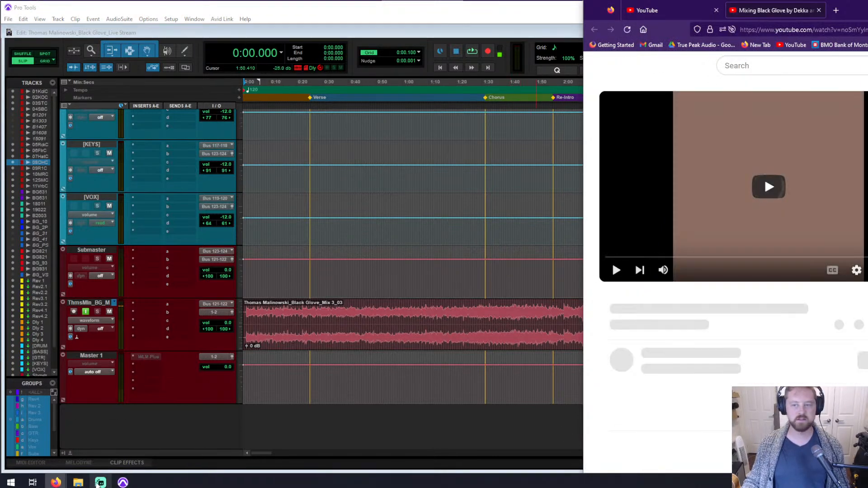
- Switch to Streamlabs Desktop and show its editor with the live scene preview, scenes and sources
mouse_move(98, 484)
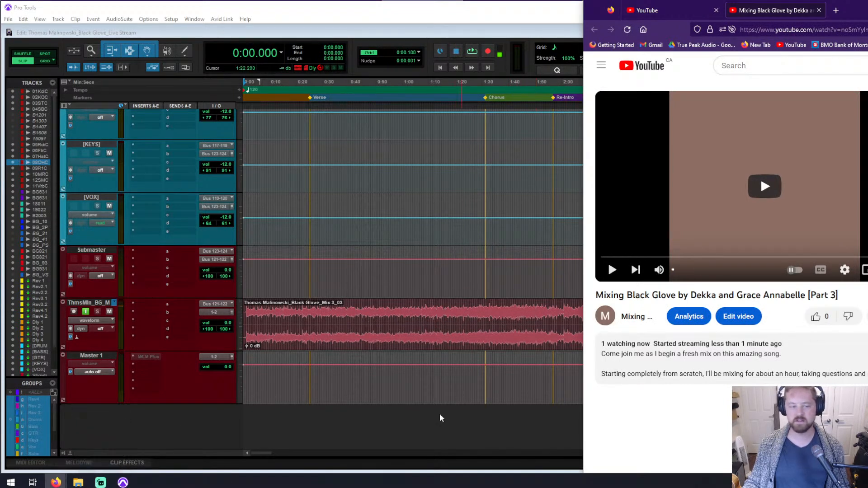
click(100, 483)
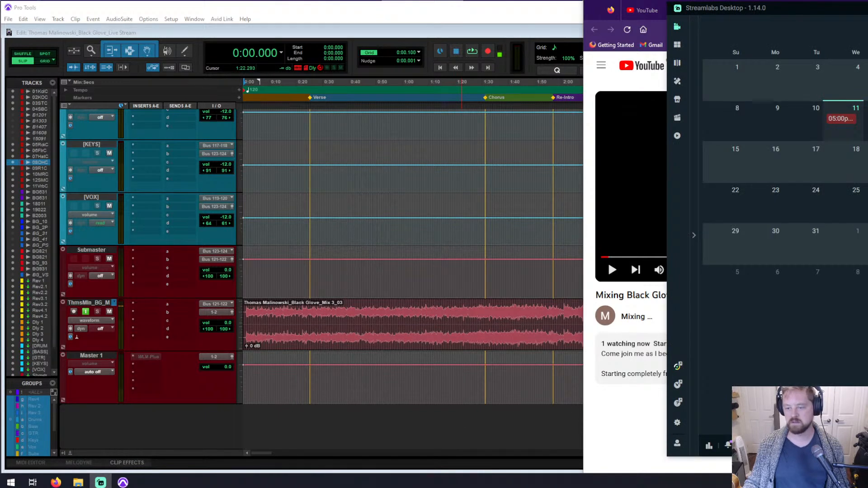
click(678, 27)
click(683, 28)
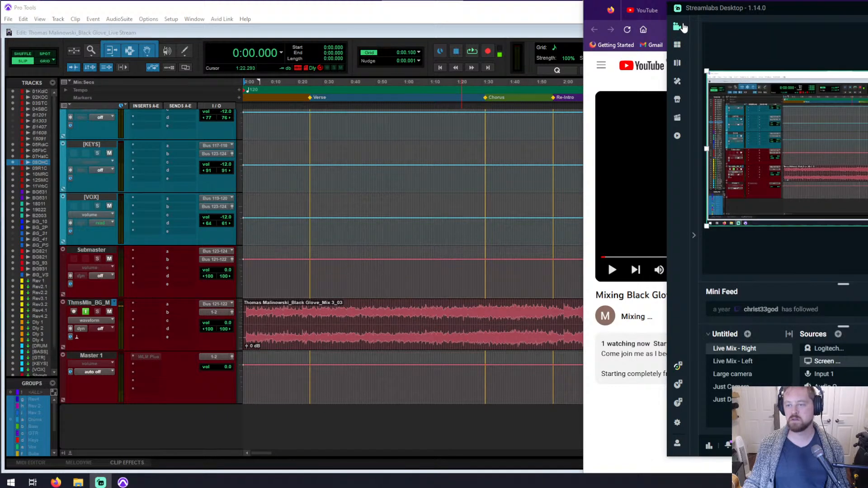
- Switch back to Pro Tools, select the printed reference mix track and return the playback position to the session start
click(447, 413)
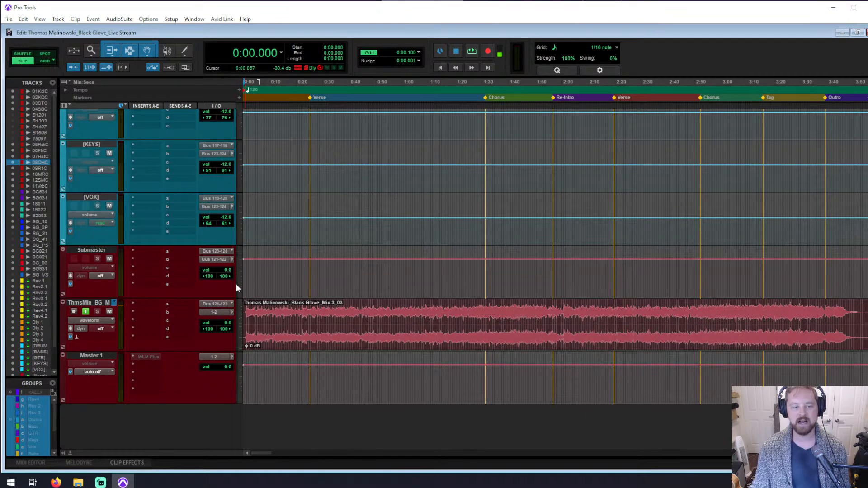
click(252, 316)
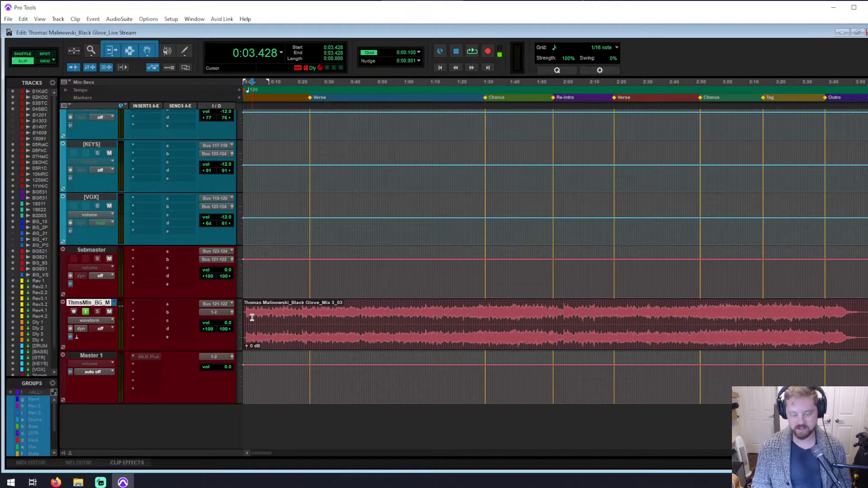
key(Return)
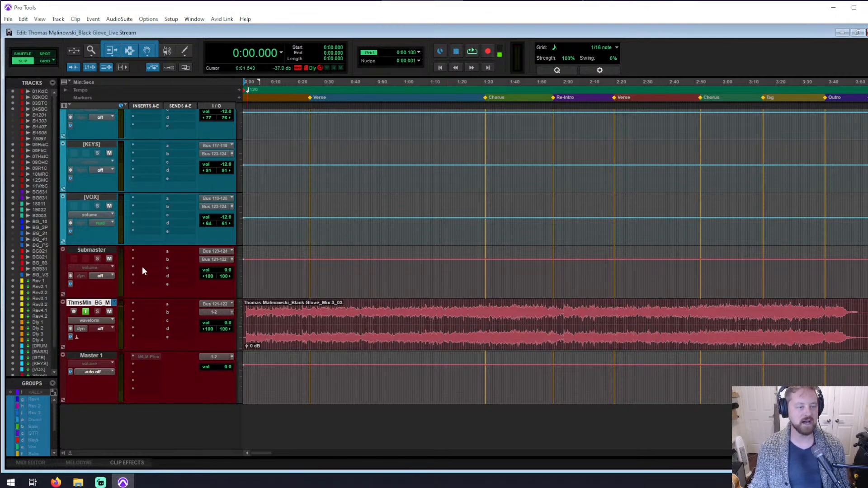
- Remove the MicroShift insert from the second lead vocal track, BlckGlv_8Vc2_1
scroll(144, 267, up, 13)
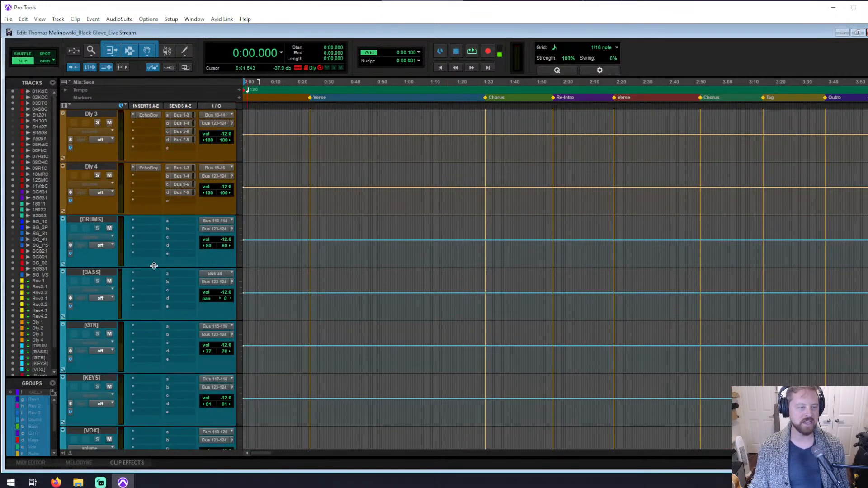
scroll(154, 266, up, 20)
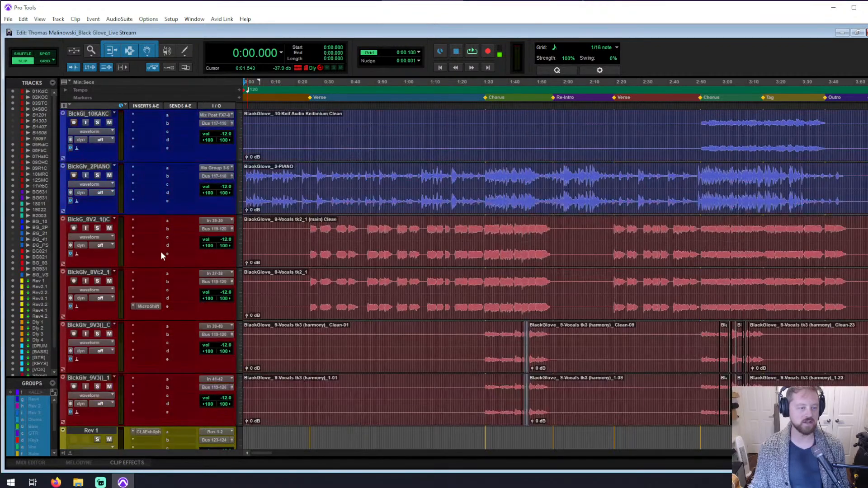
click(132, 306)
click(152, 307)
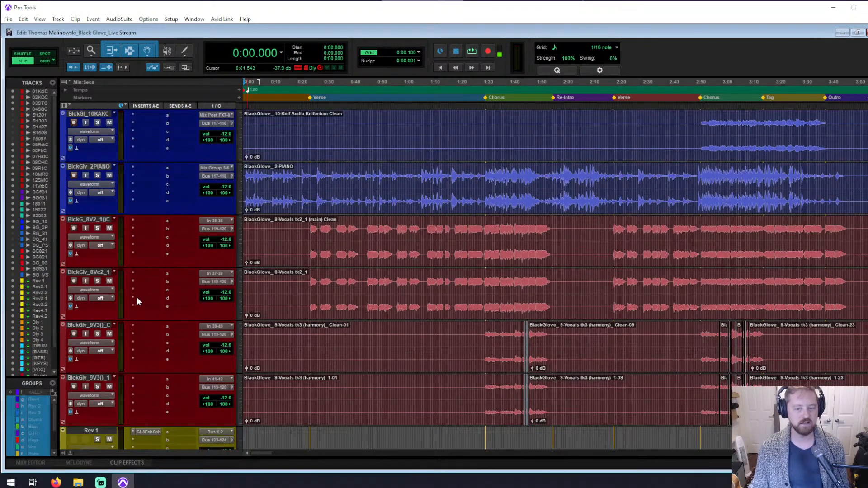
- Remove the Bus 7-8 sends from the 05RackC and 06FloorC tom tracks and close the leftover plug-in window
scroll(136, 296, up, 10)
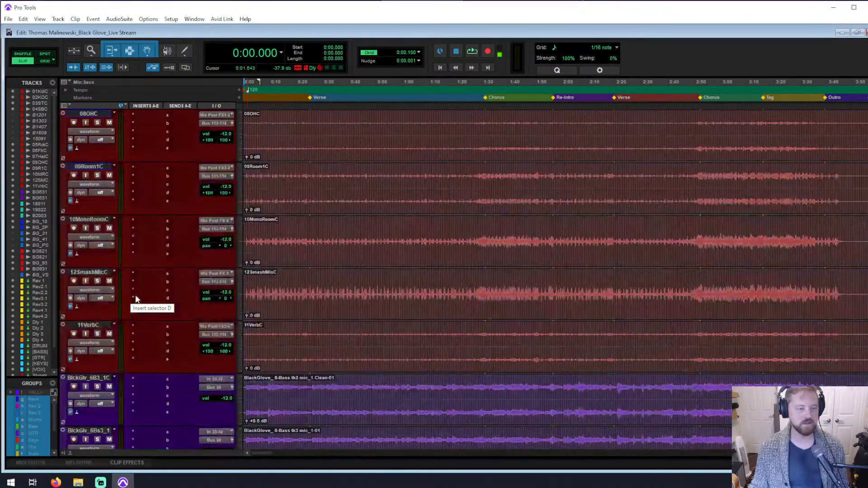
scroll(136, 299, up, 7)
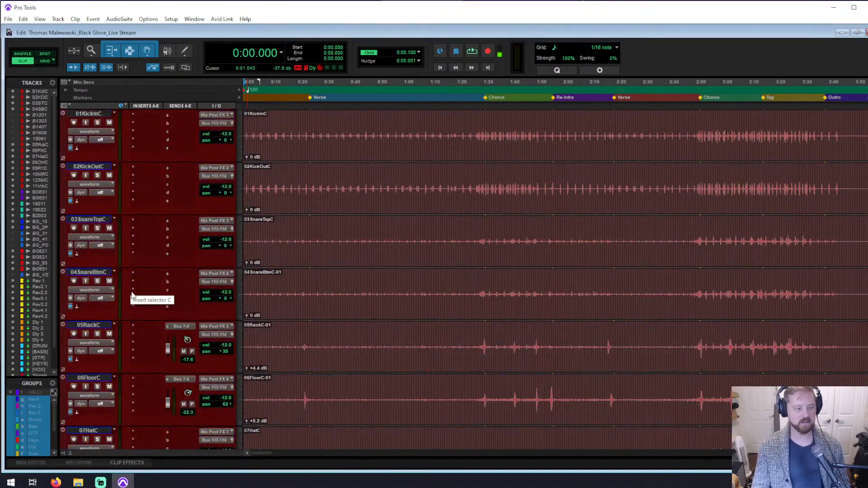
click(174, 326)
click(189, 329)
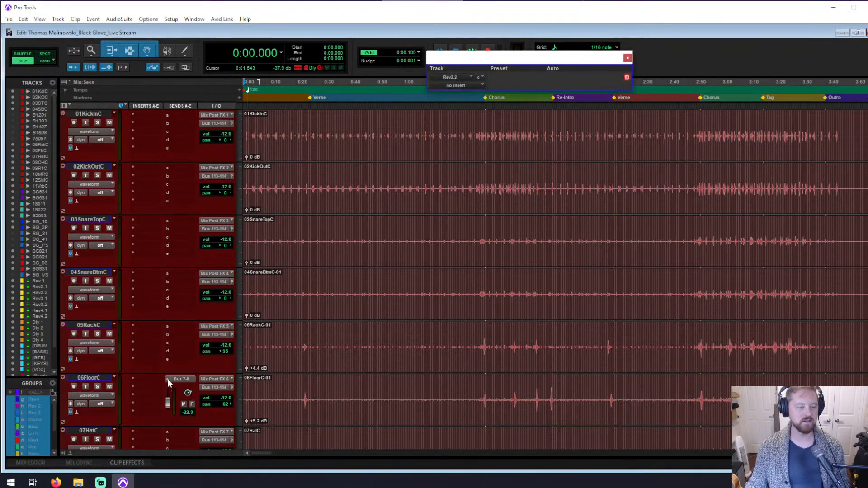
click(168, 382)
click(194, 381)
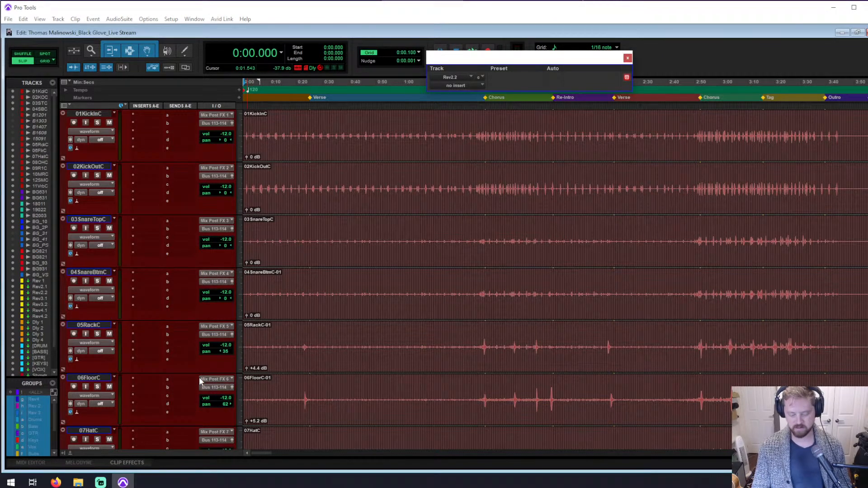
click(627, 60)
- Show the Mix window and toggle input monitoring off and back on for the printed reference mix track
key(ctrl+equal)
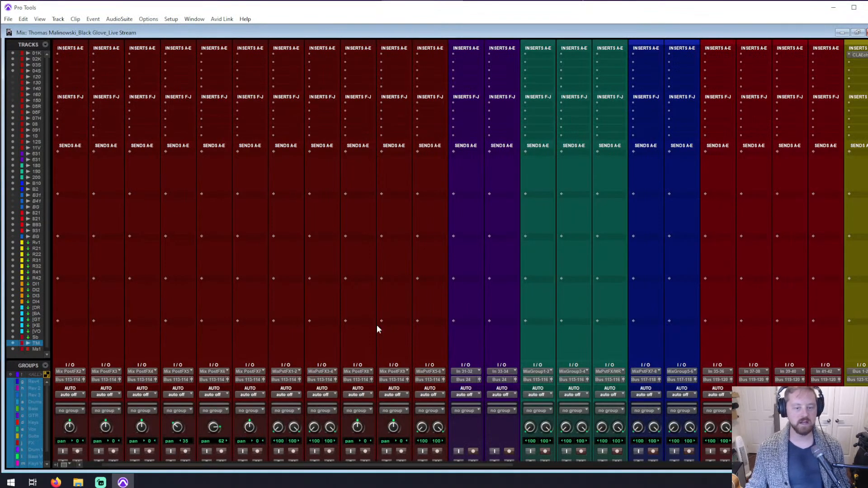
scroll(389, 324, down, 5)
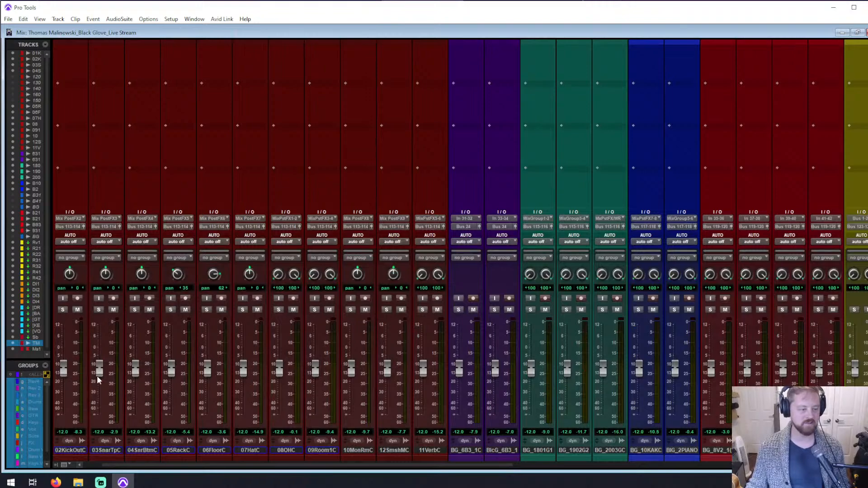
scroll(172, 475, right, 3)
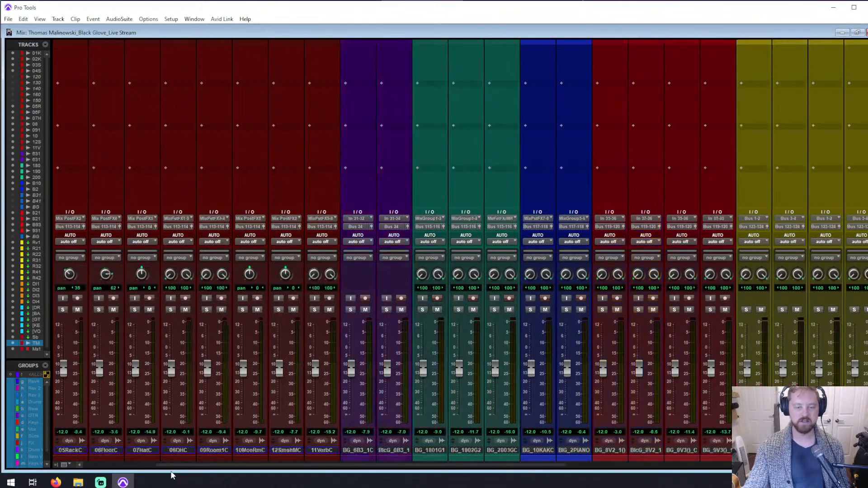
scroll(171, 475, right, 15)
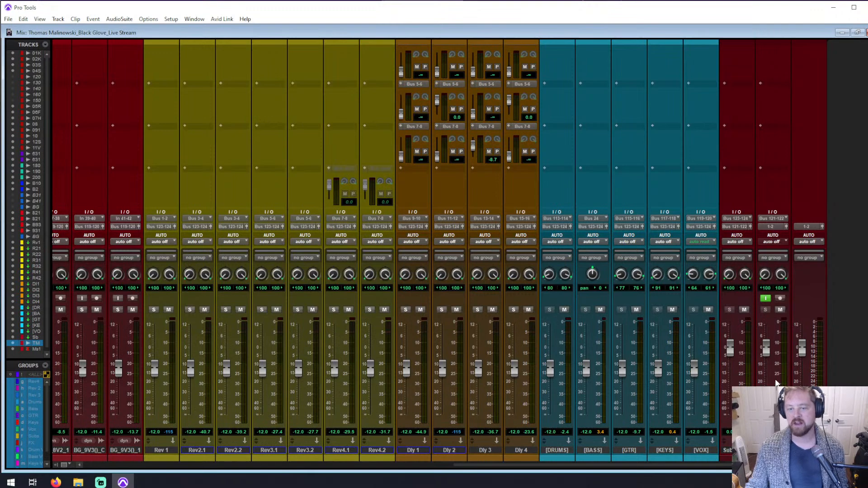
click(765, 298)
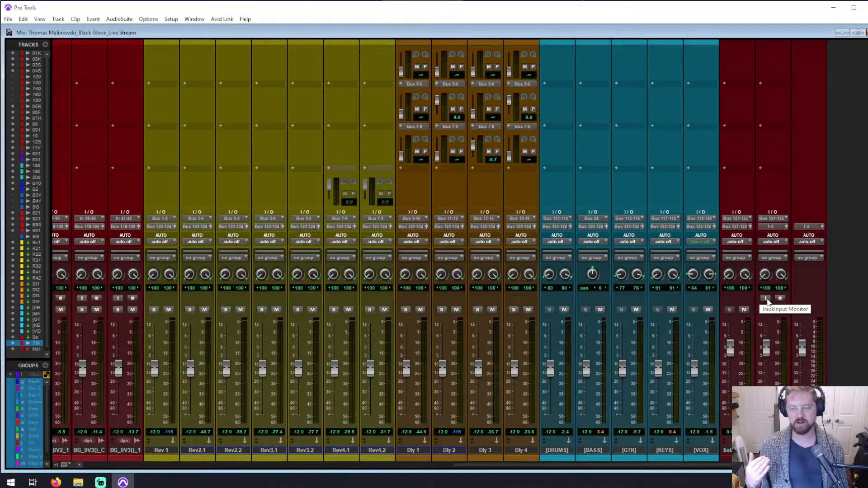
click(766, 299)
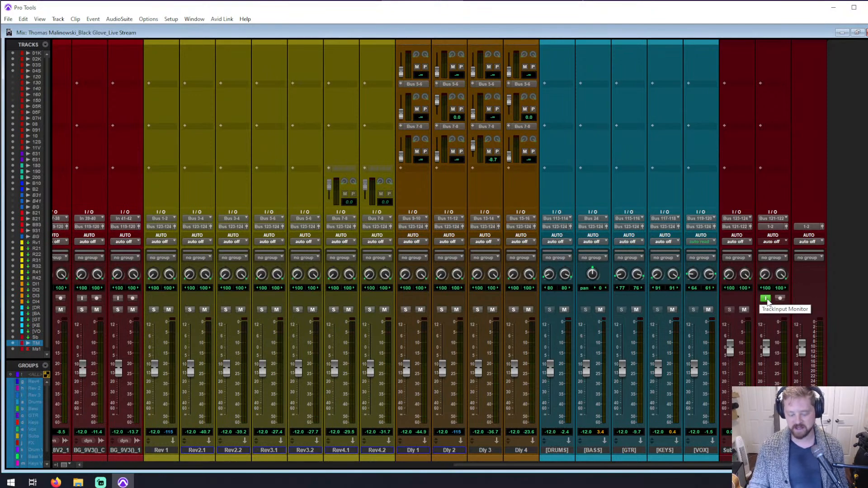
- Play the whole song from the start in the Edit window with a brief check of Streamlabs Desktop, and stop after the outro
key(ctrl+equal)
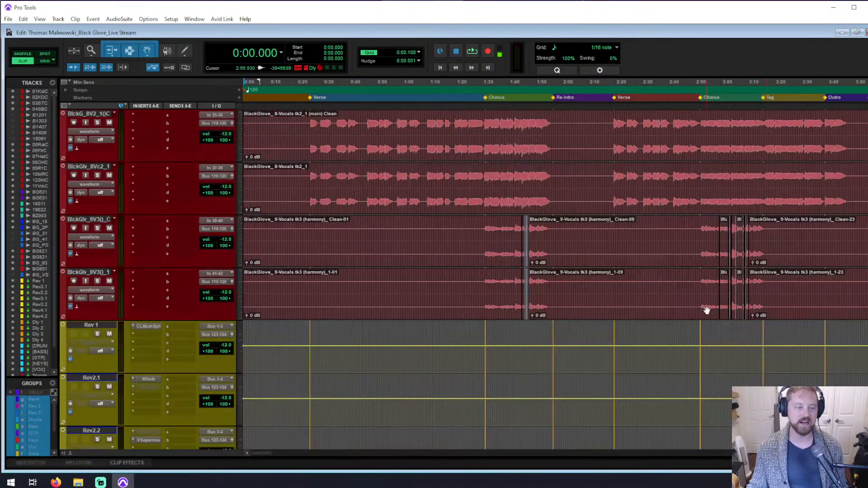
scroll(376, 364, down, 10)
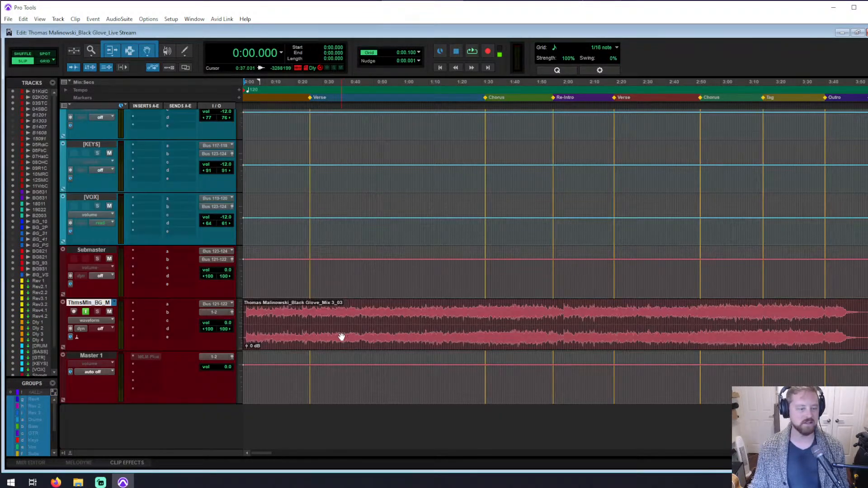
key(space)
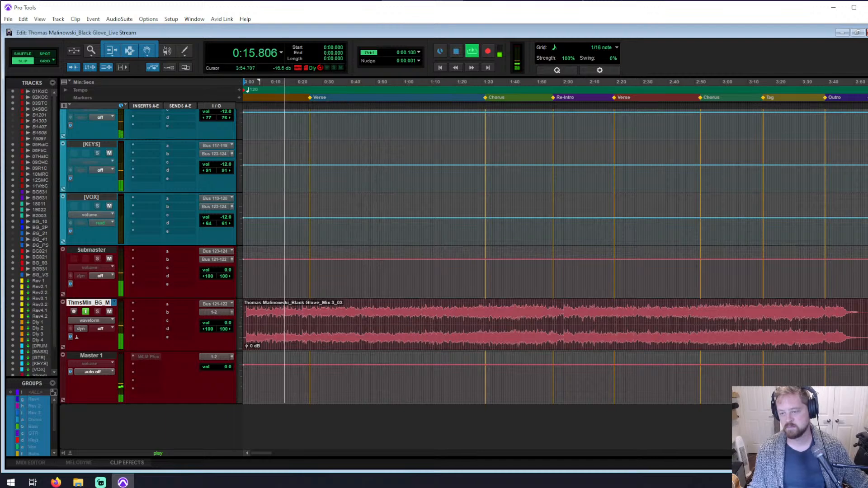
key(alt+Tab)
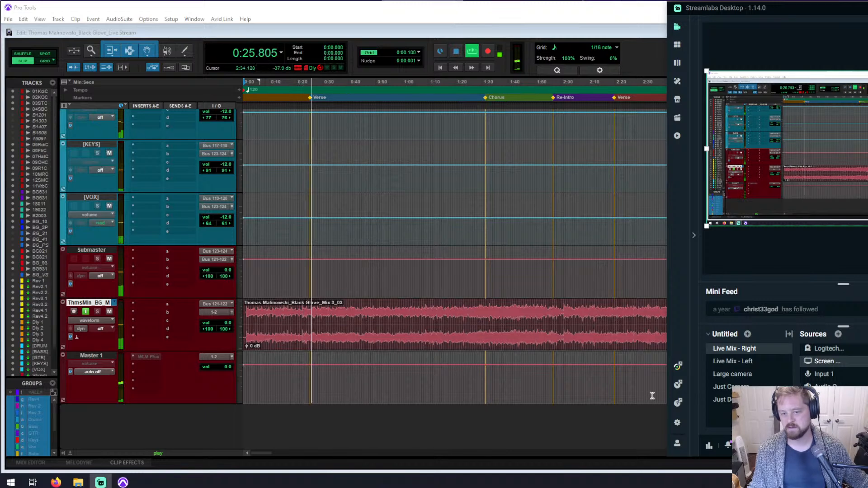
click(613, 426)
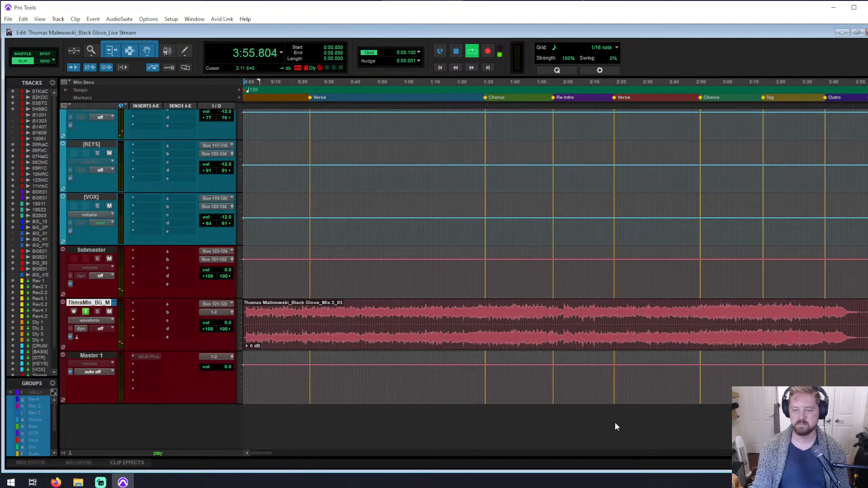
key(space)
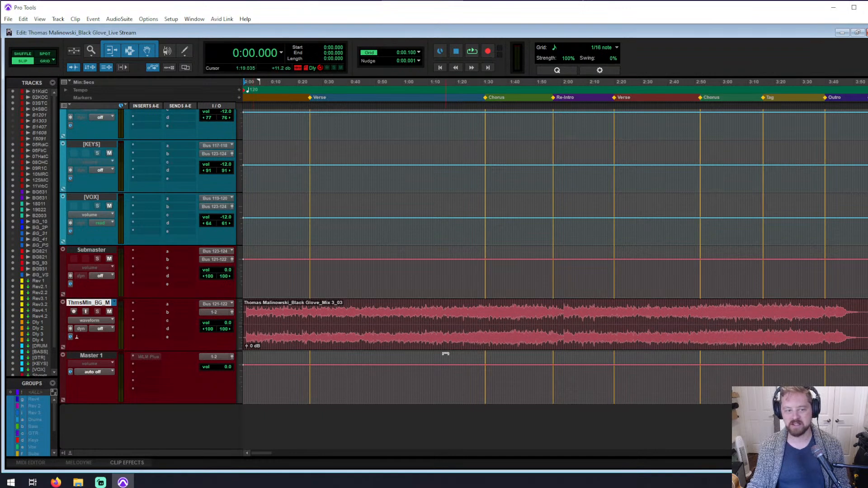
- Review the Mix window channels from the drum tracks through the reverb and delay returns to the submix and master tracks
scroll(467, 359, up, 5)
scroll(475, 358, up, 10)
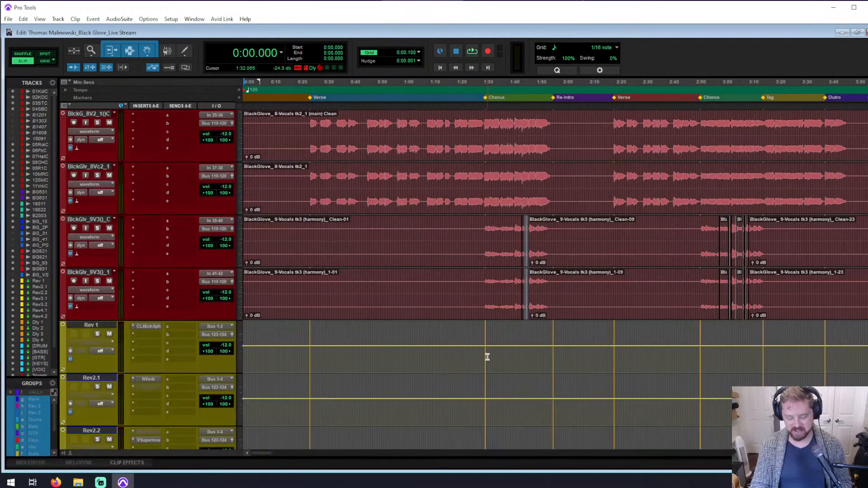
key(ctrl+equal)
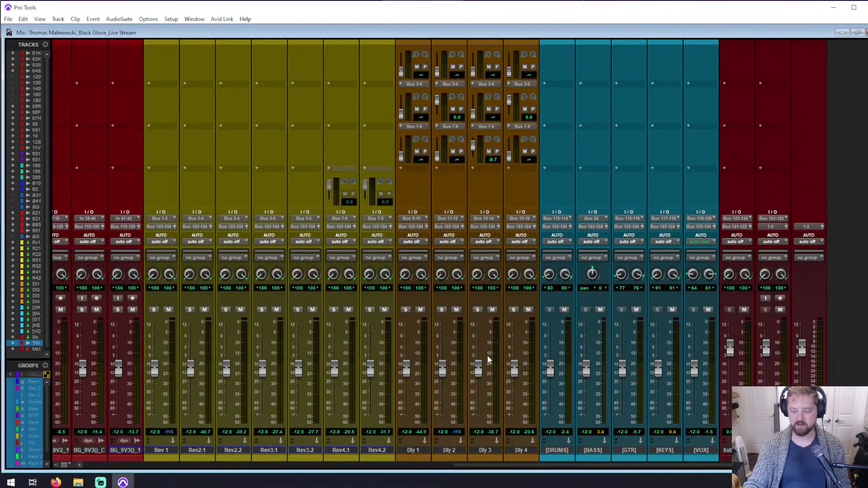
scroll(487, 360, up, 20)
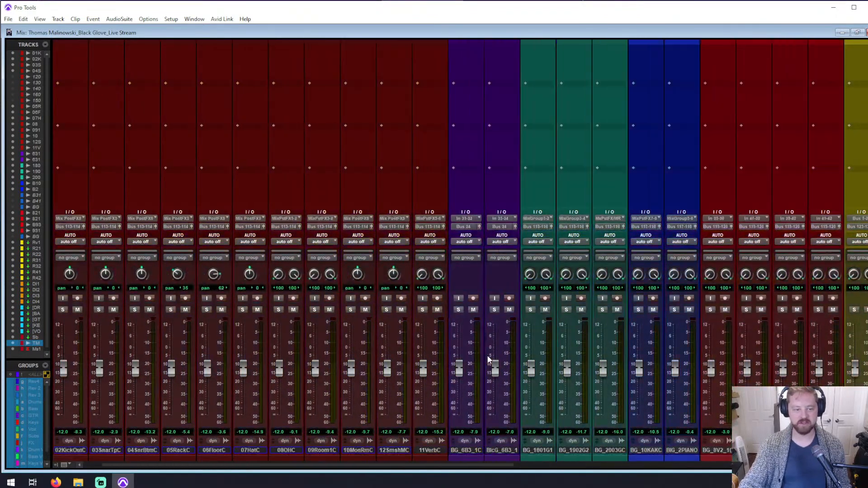
scroll(487, 359, down, 1)
scroll(488, 360, up, 1)
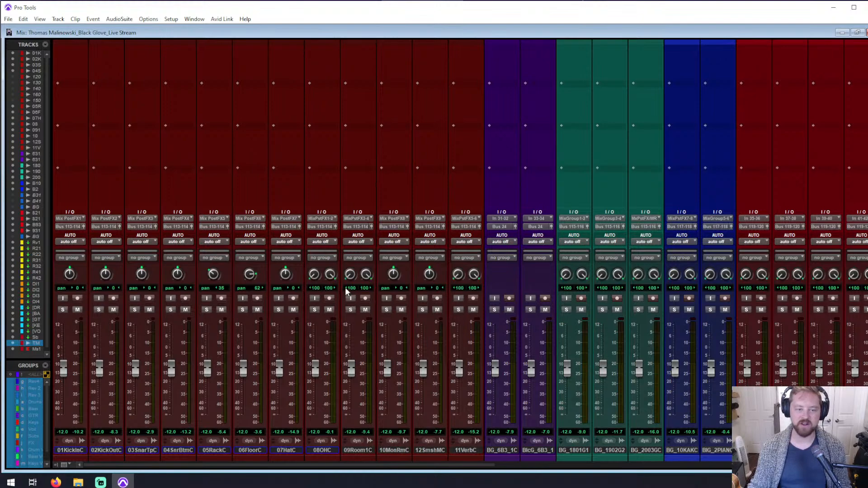
scroll(461, 291, right, 10)
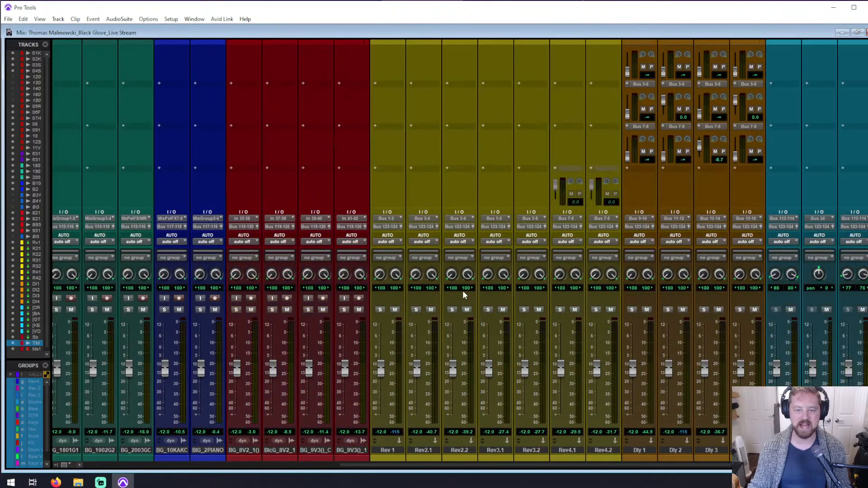
scroll(462, 290, right, 6)
scroll(463, 290, left, 3)
scroll(457, 290, left, 15)
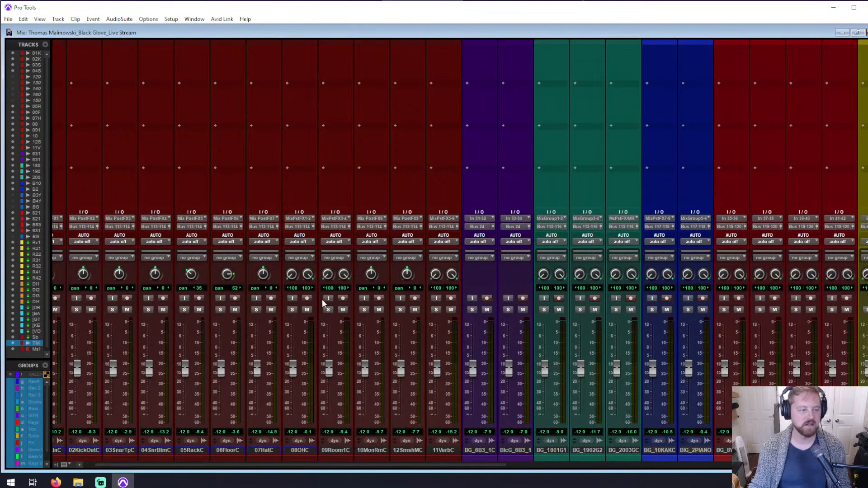
scroll(330, 298, left, 1)
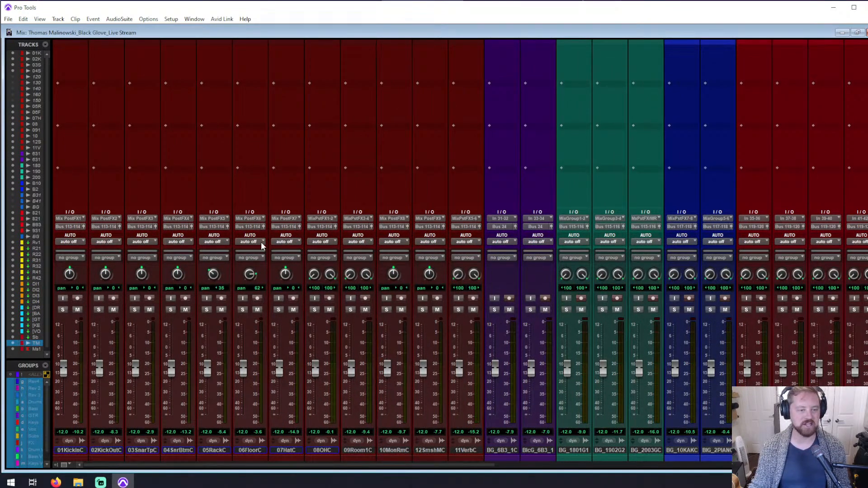
scroll(480, 304, right, 4)
scroll(480, 304, right, 20)
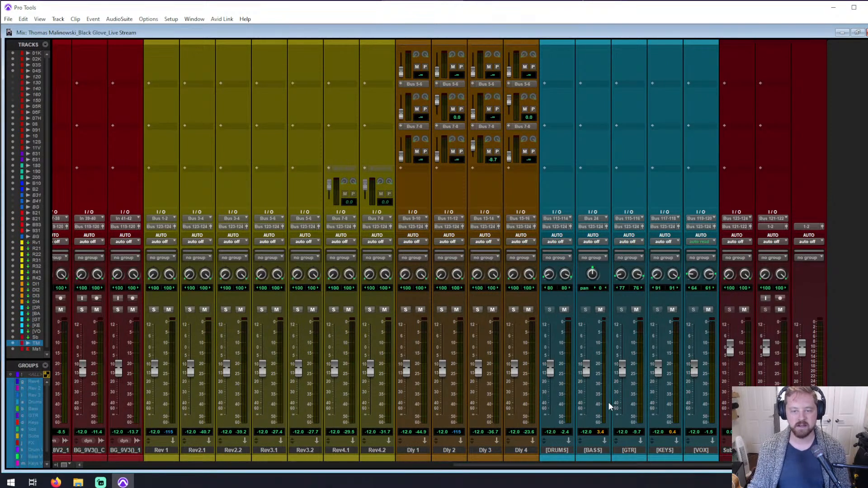
scroll(610, 403, left, 10)
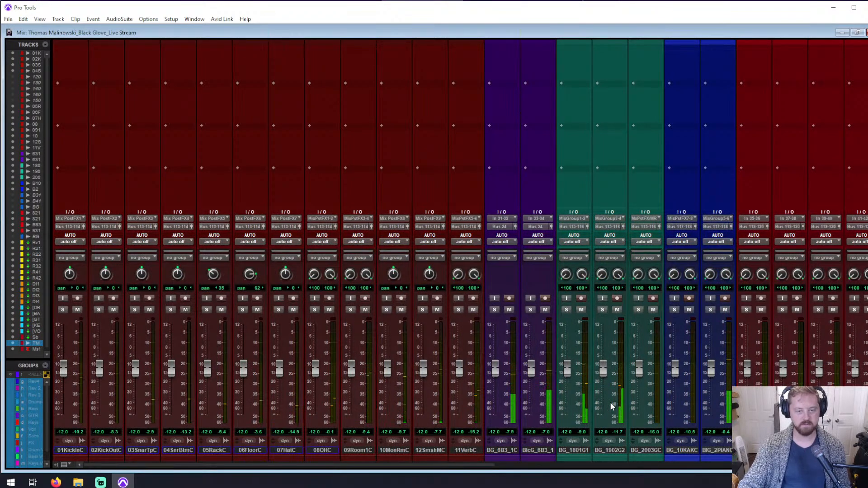
scroll(611, 406, right, 10)
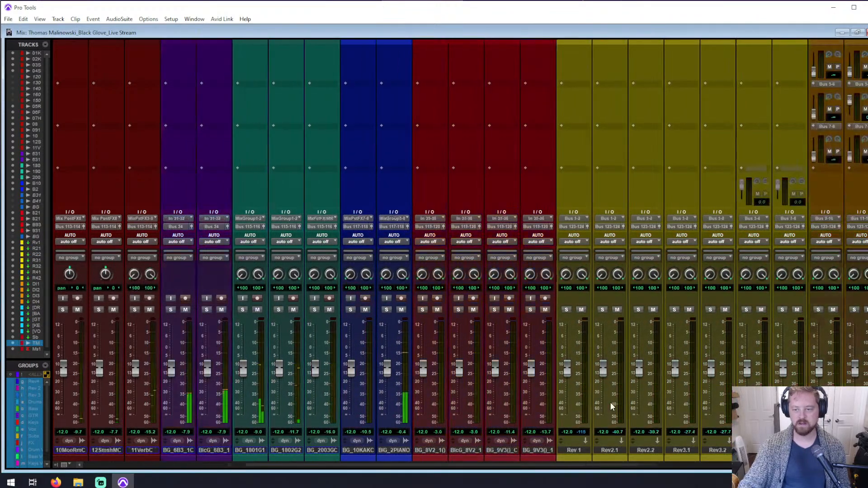
- Stop playback and turn on input monitoring for the printed mix track beside the master fader
scroll(611, 406, right, 4)
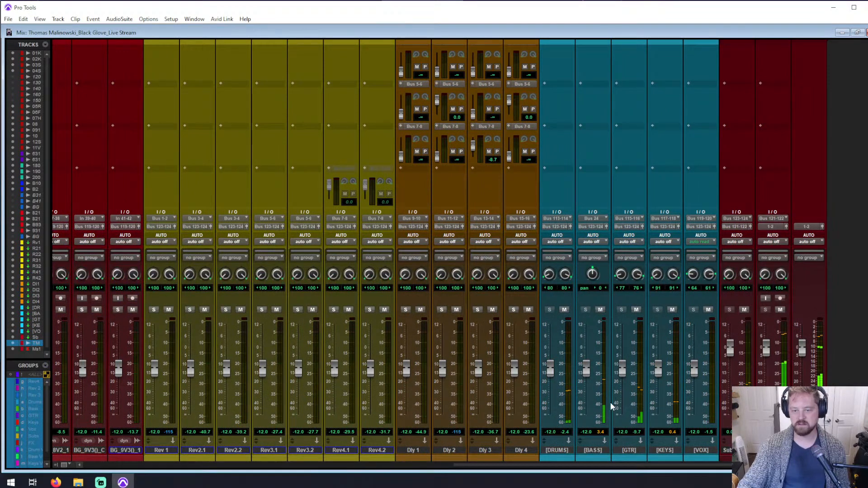
scroll(611, 406, left, 12)
scroll(610, 406, left, 8)
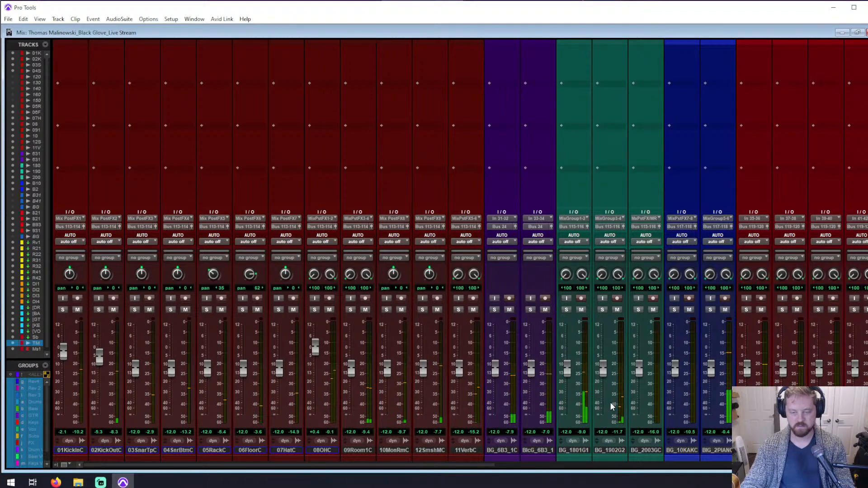
scroll(611, 406, right, 10)
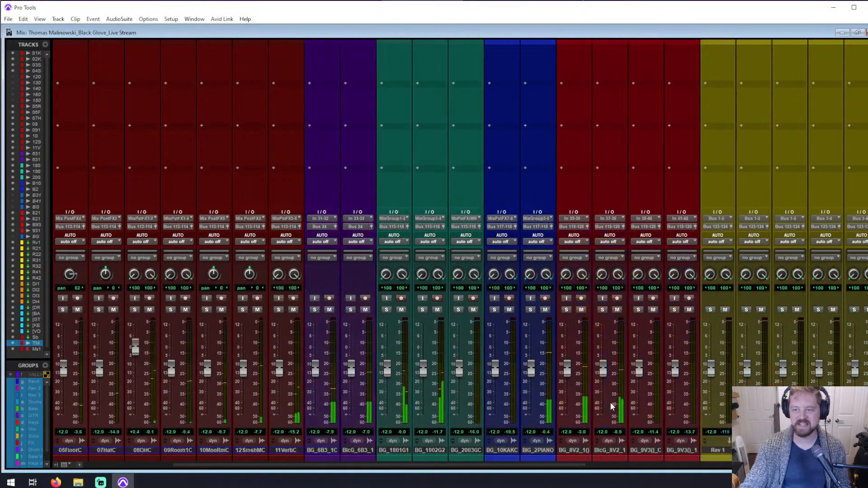
scroll(610, 406, right, 8)
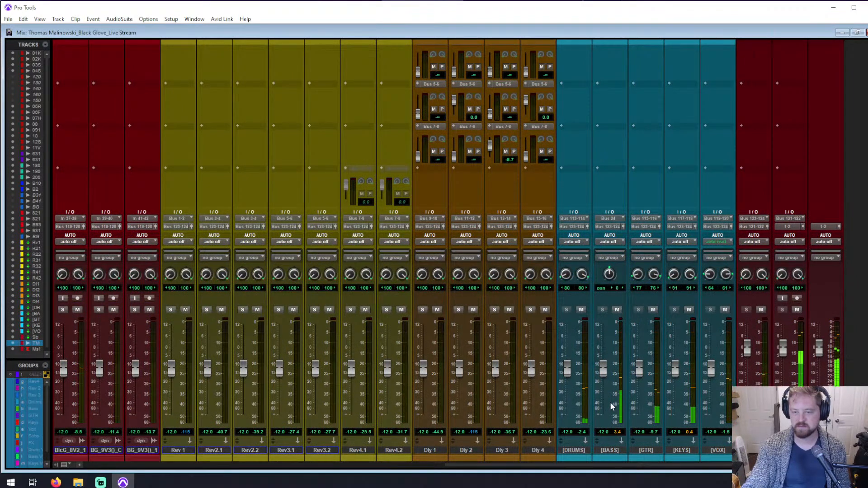
key(space)
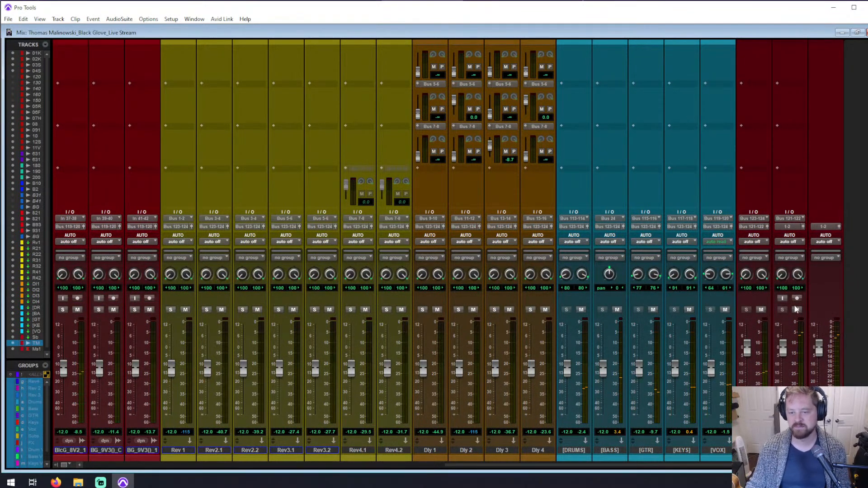
click(783, 297)
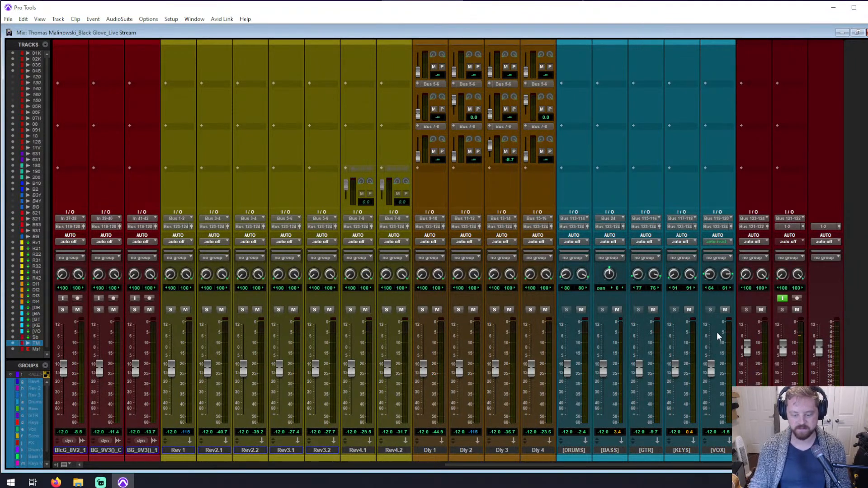
- Play the song and balance the drum faders, with 01KickInC at -9.7 dB, 02KickOutC at -0.1, 03SnarTpC at -0.6, 08OHC at +0.1 and 11VerbC at -2.8
scroll(717, 331, left, 6)
scroll(717, 332, left, 7)
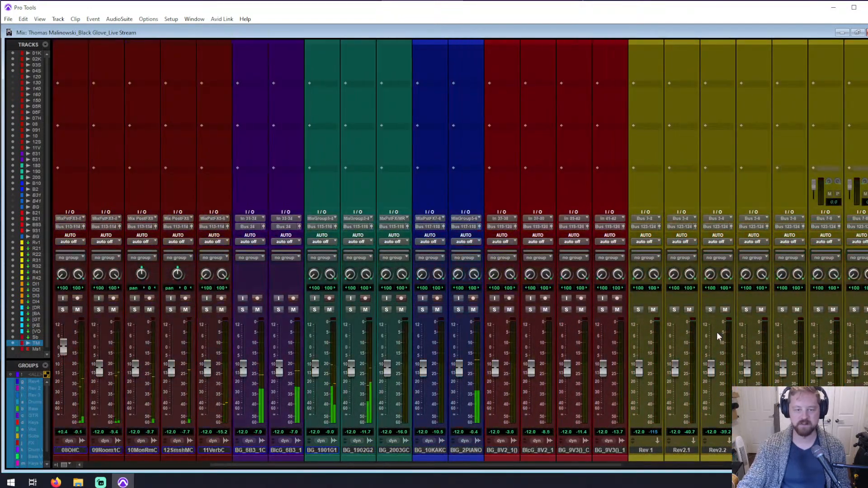
scroll(717, 332, left, 1)
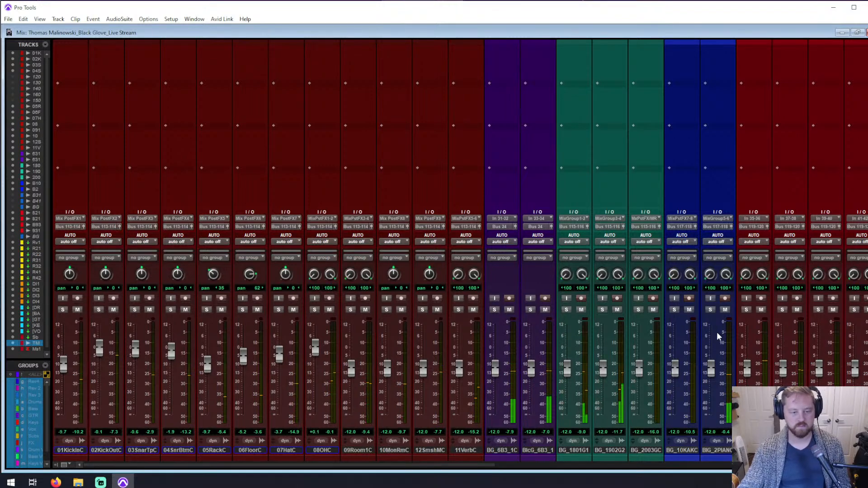
scroll(717, 332, right, 3)
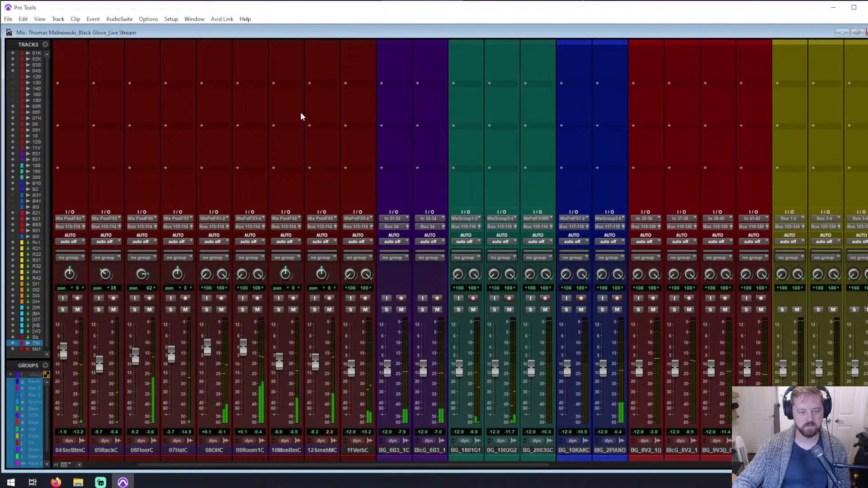
scroll(301, 116, right, 1)
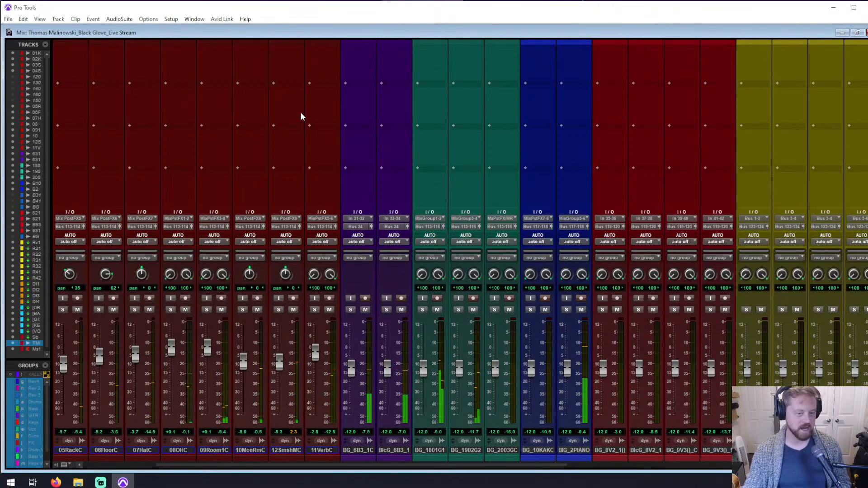
- Raise the two bass tracks to about -6 and -5.4 dB, and set the [DRUMS] submix to -11.5, [BASS] to -16.2 and [VOX] to -7.7
scroll(301, 113, right, 6)
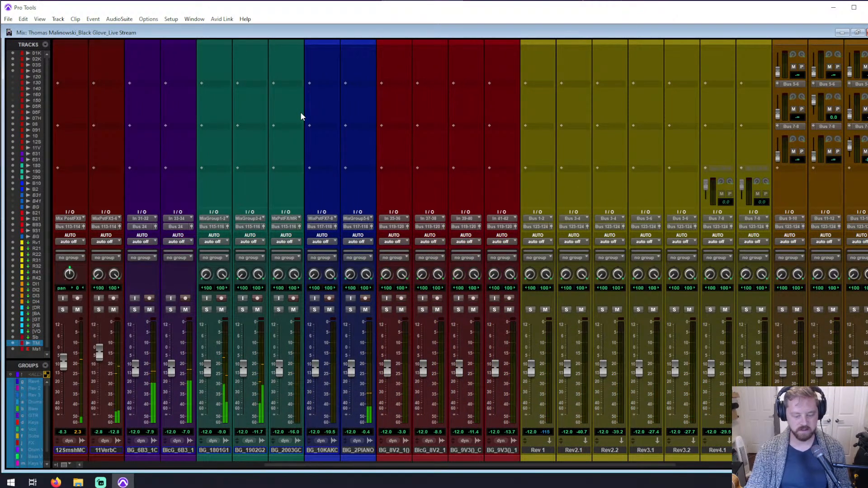
scroll(301, 113, right, 2)
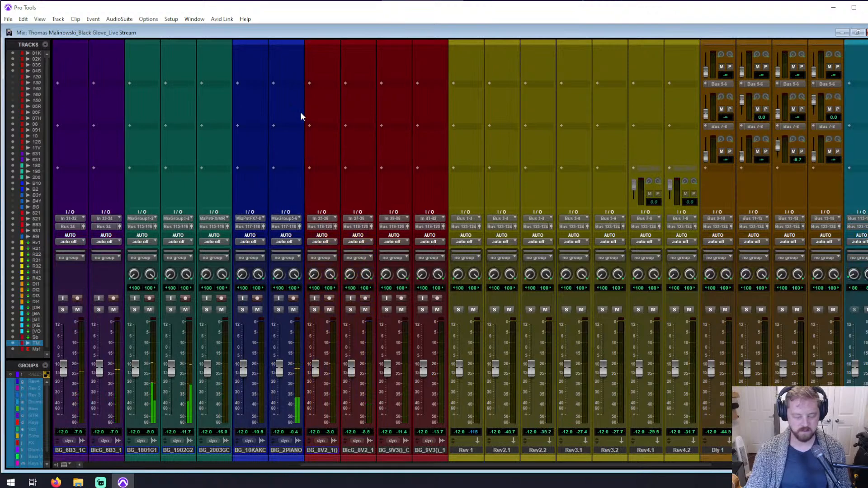
scroll(301, 112, left, 1)
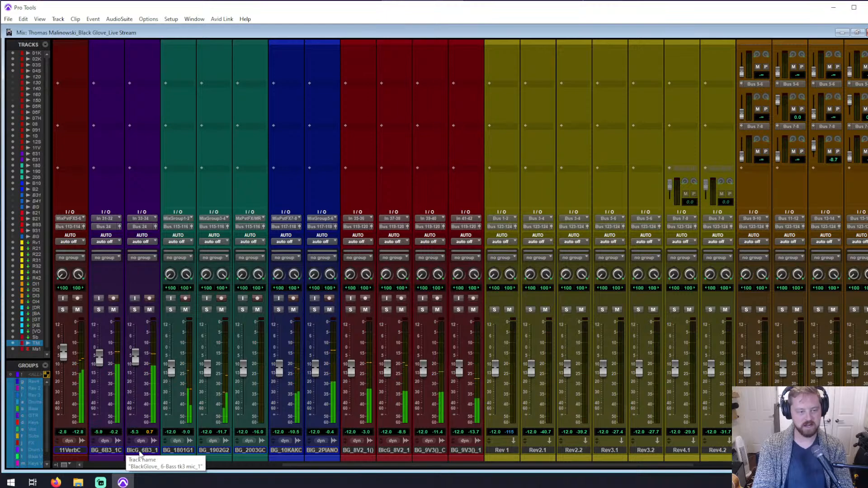
scroll(140, 453, right, 4)
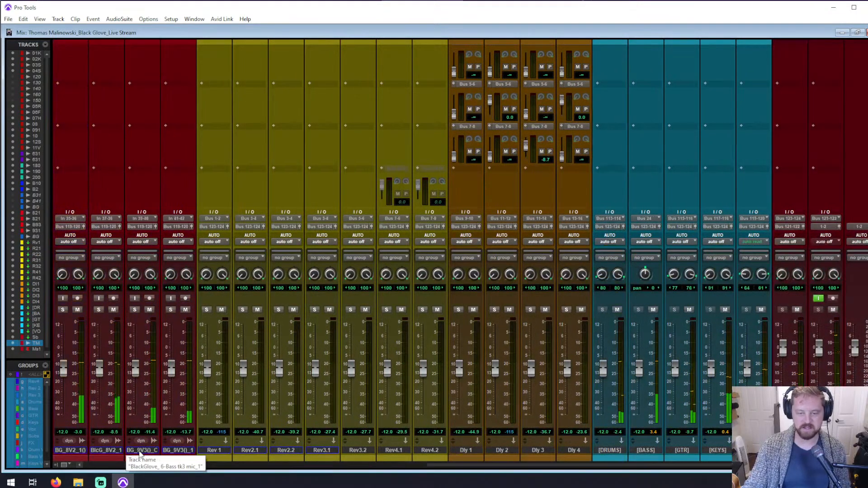
scroll(140, 453, right, 1)
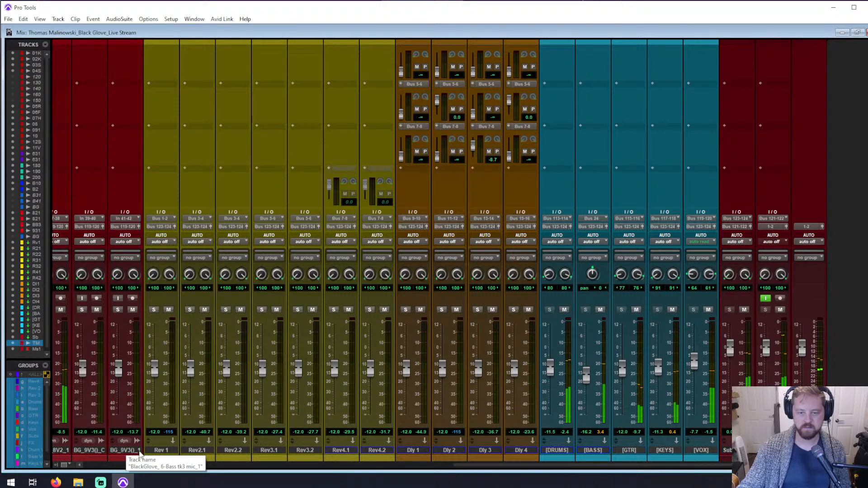
- Set the clean main vocal to +0.3 dB, its second track to -21.2, and the two 9V3 vocal tracks to -20.2 and -21.2
scroll(139, 453, left, 12)
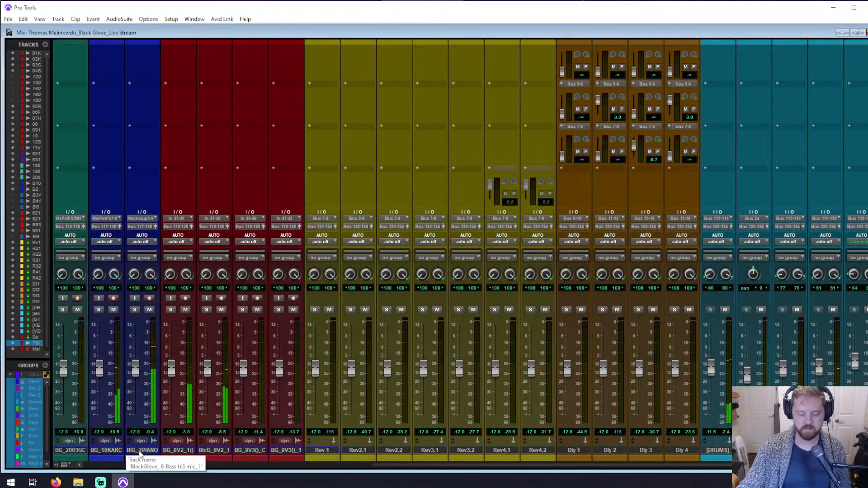
scroll(139, 453, left, 1)
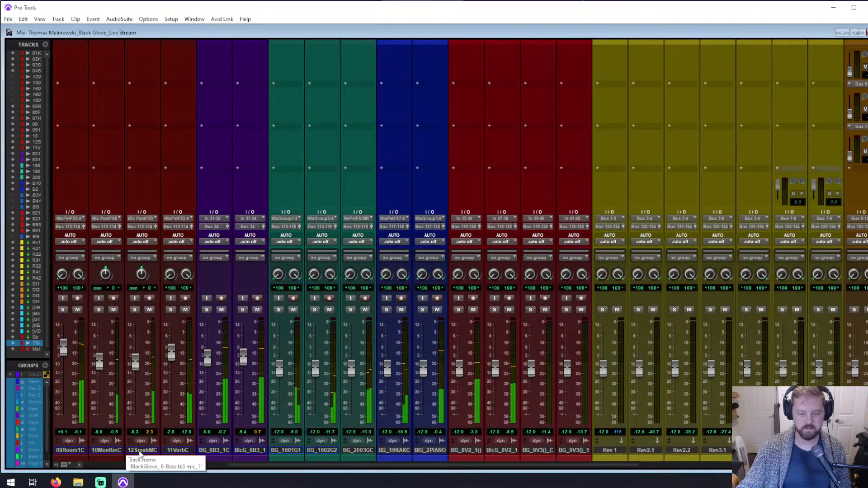
scroll(140, 454, right, 1)
scroll(140, 454, right, 1)
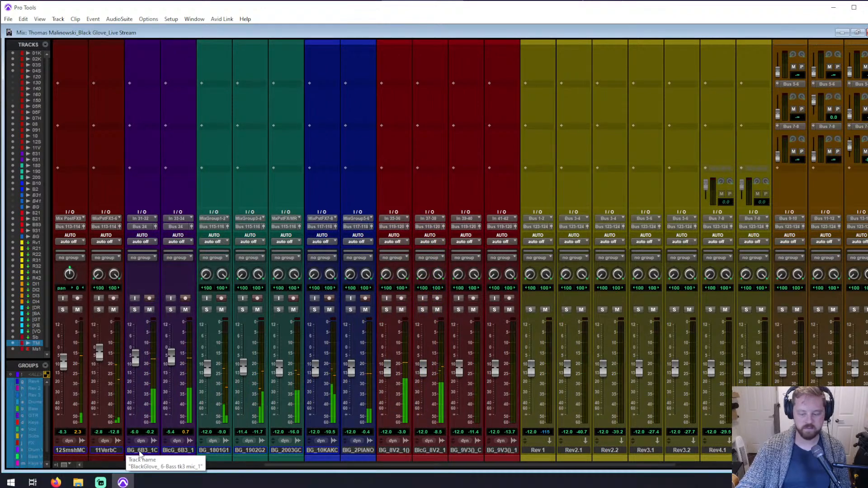
scroll(139, 454, right, 2)
scroll(139, 453, right, 4)
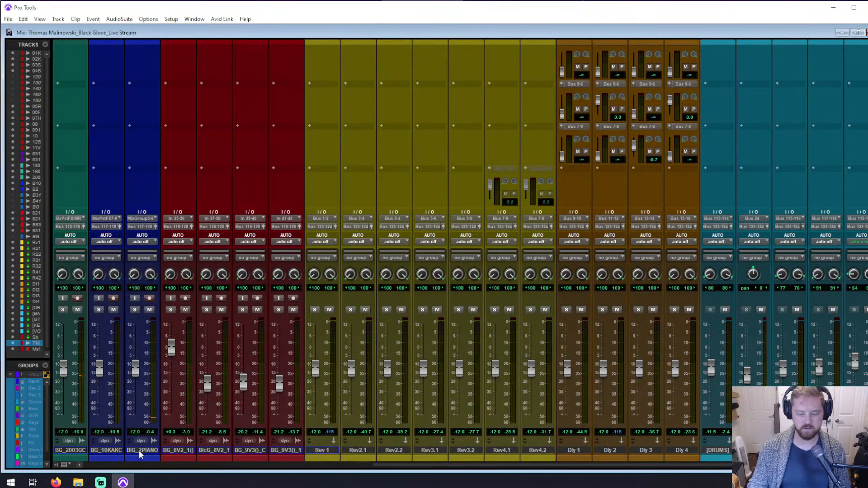
- Raise the Guitar A track to about -2.8 dB and the Guitar B track to -2.9 dB against the playing song
scroll(139, 450, left, 8)
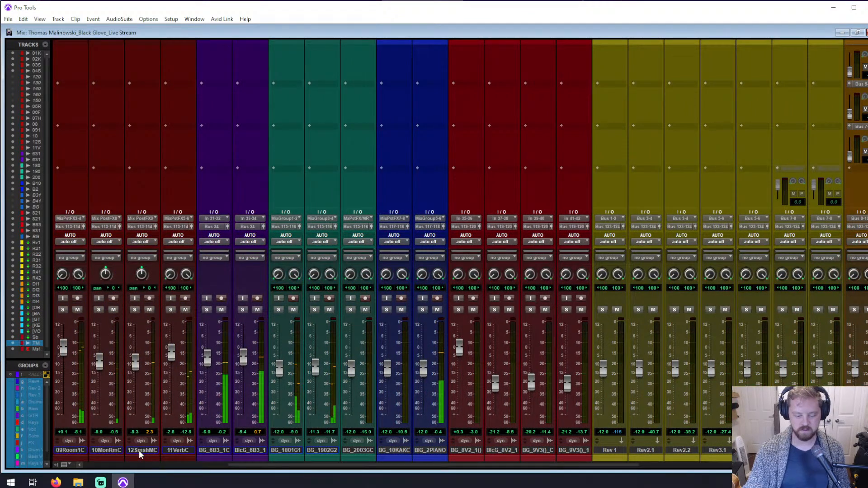
scroll(139, 450, right, 3)
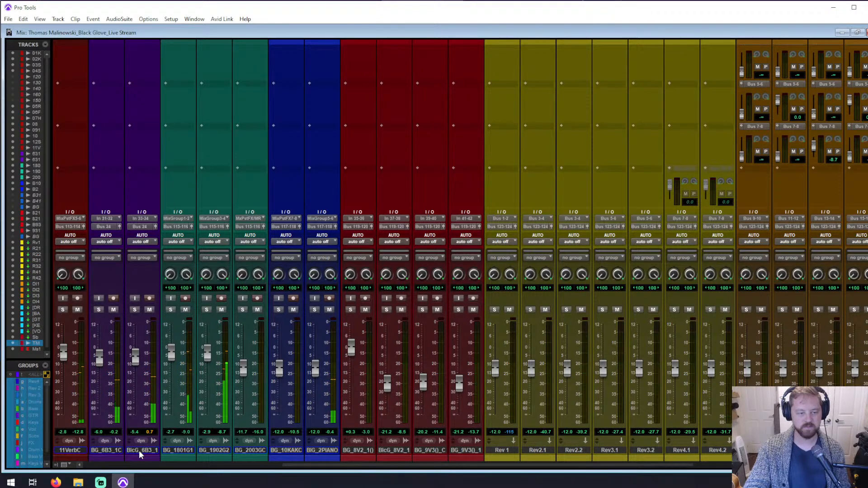
- Play from the Post Rock Trem guitar's entry near the Tag marker and raise the BG_2003GC track to -5.6 dB
key(ctrl+equal)
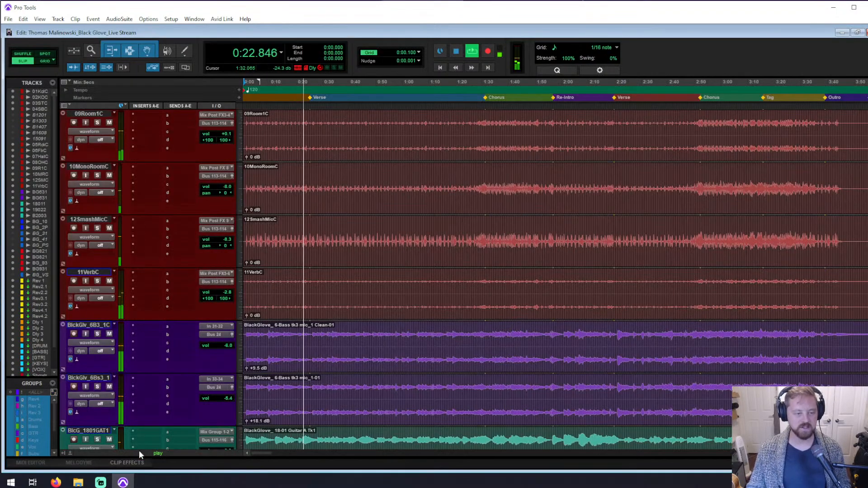
key(Page_Down)
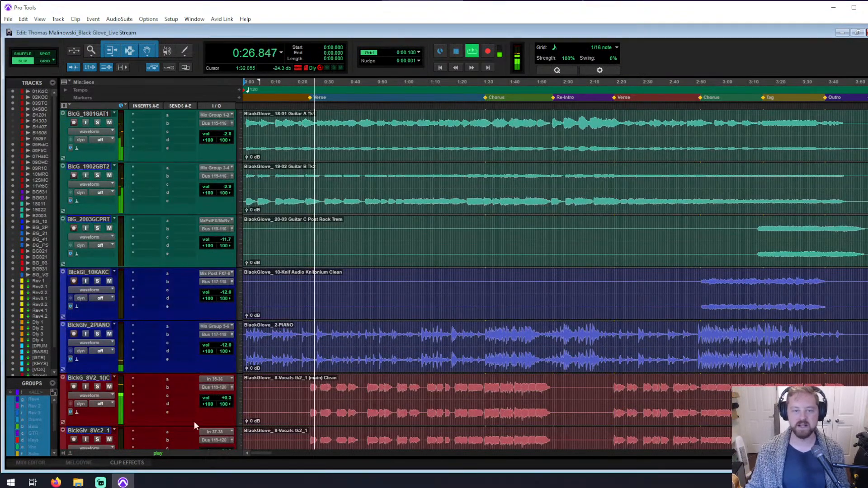
click(759, 225)
key(ctrl+equal)
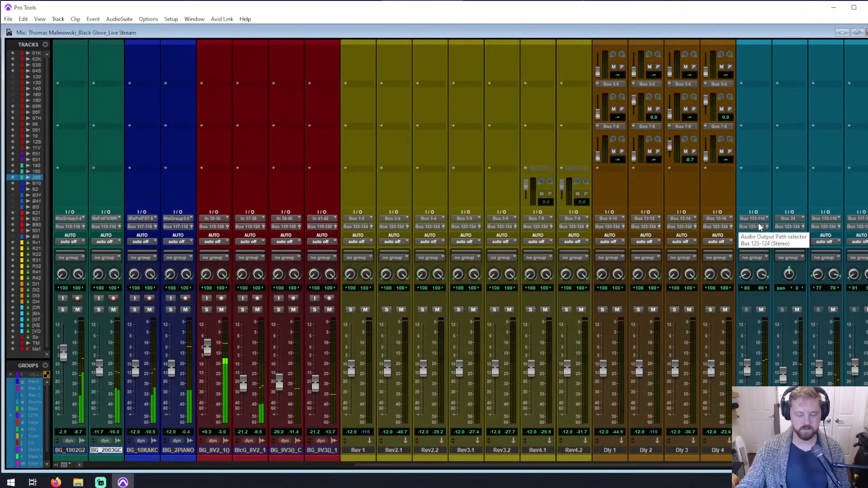
scroll(758, 226, left, 3)
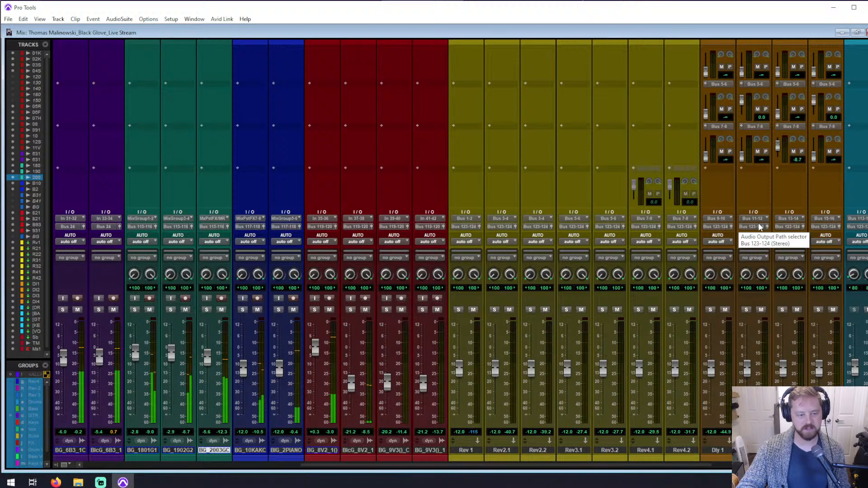
- Stop playback, restart the song from the beginning and raise the piano track to -0.1 dB in the Mix window
key(ctrl+equal)
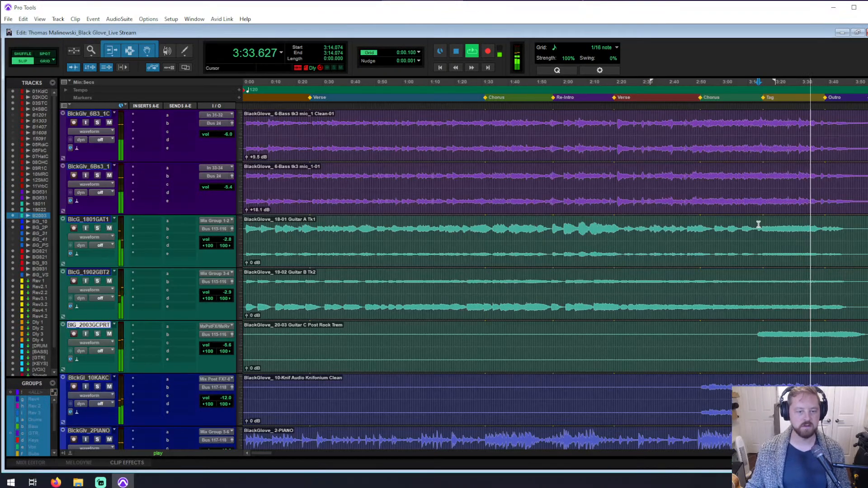
key(space)
scroll(281, 298, down, 2)
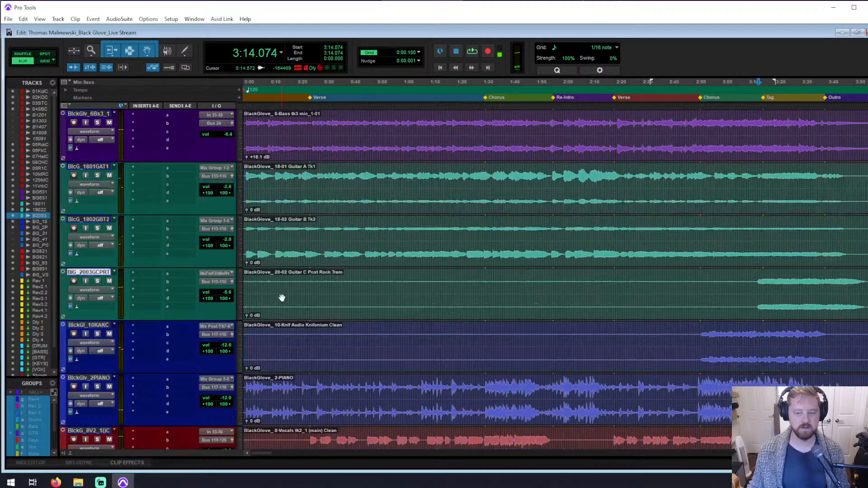
scroll(282, 298, down, 2)
click(264, 337)
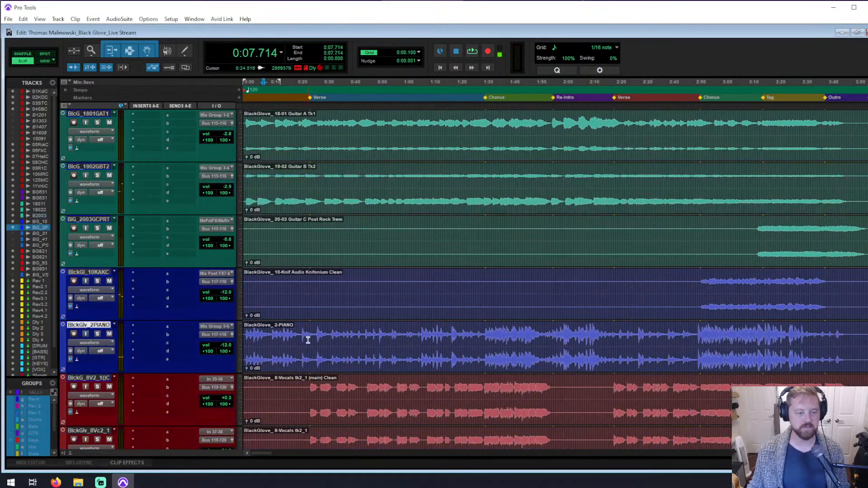
key(Return)
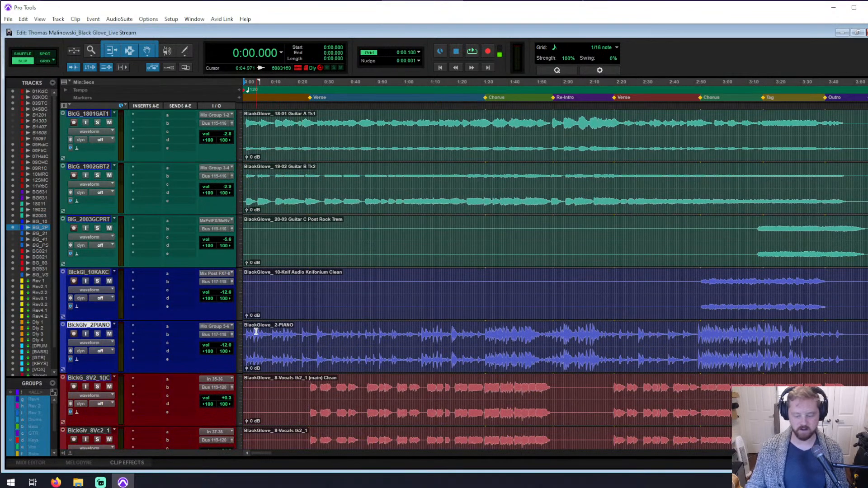
key(space)
key(ctrl+equal)
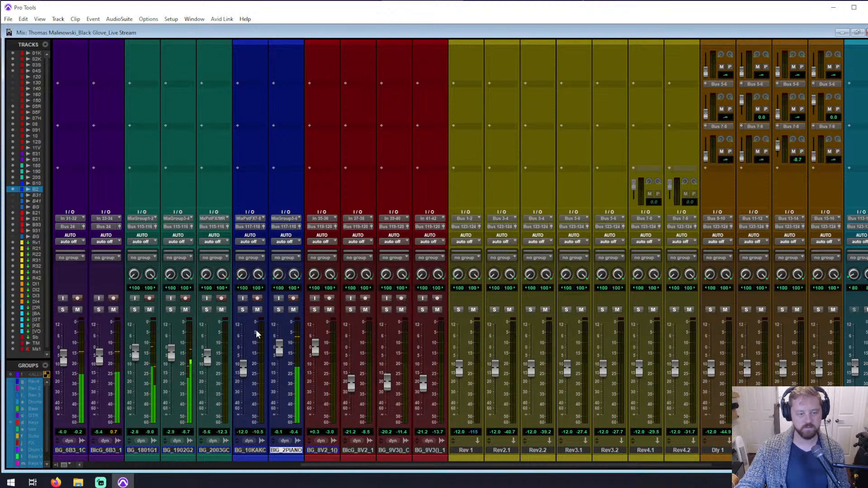
- Lower the [KEYS] submix to about -14.7 dB while the song plays, and return to the guitar, keyboard and vocal tracks
scroll(256, 333, right, 3)
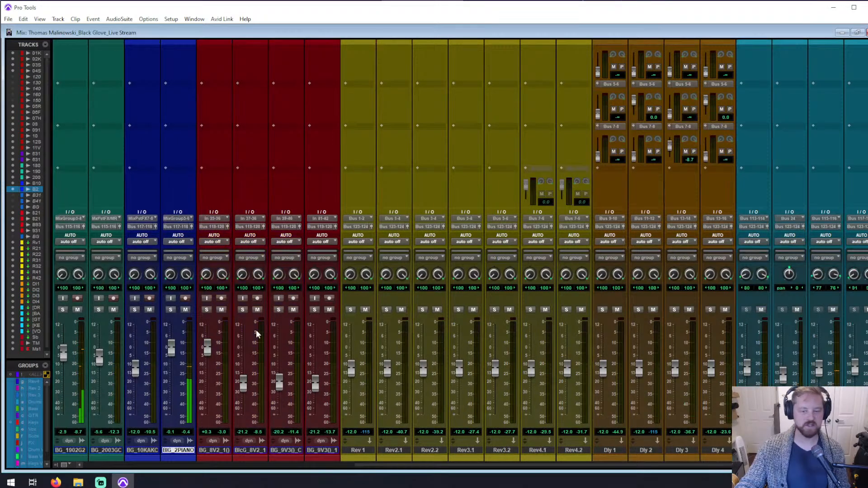
scroll(256, 332, right, 2)
scroll(256, 334, right, 4)
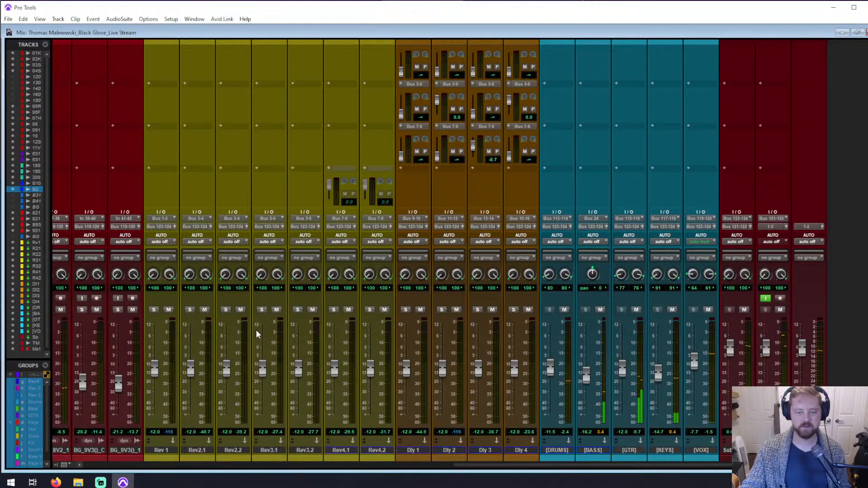
scroll(256, 333, left, 10)
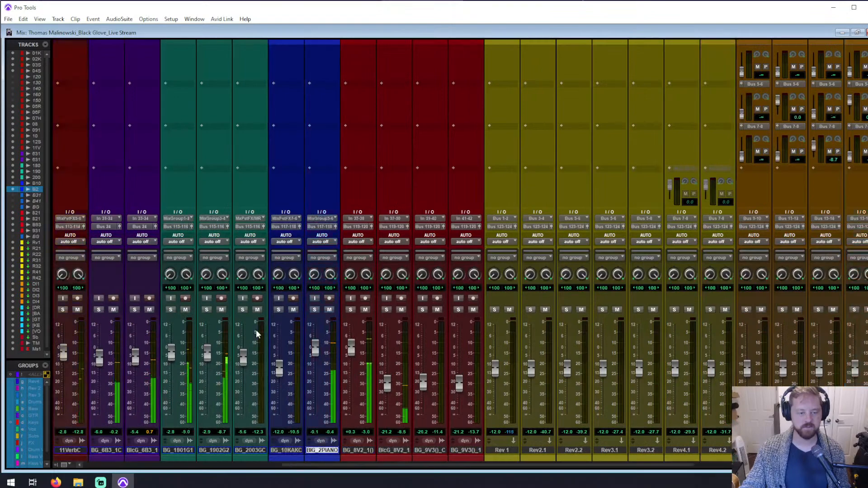
scroll(256, 334, left, 1)
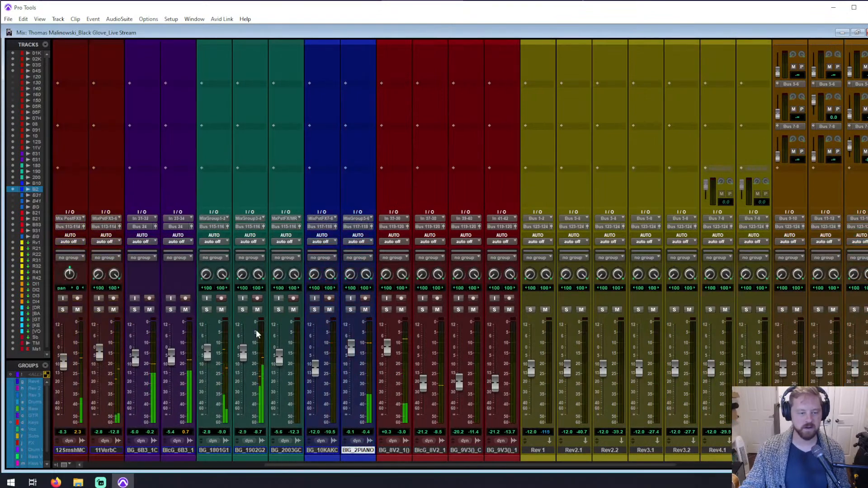
scroll(256, 333, right, 3)
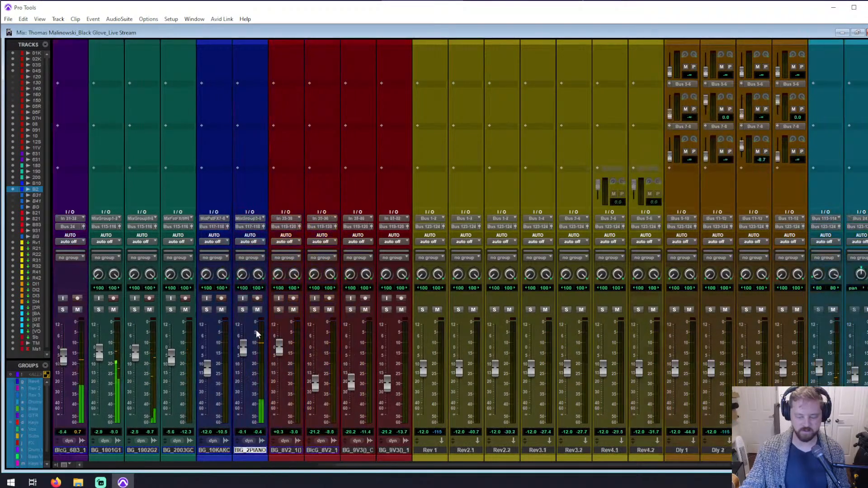
- Set the BG_8V2_1 vocal to +0.3 dB, BlcG_8V2_1 to -11.6 dB and the two BG_9V3 vocals to -4.4 and -4.2 dB
scroll(257, 334, right, 1)
click(256, 334)
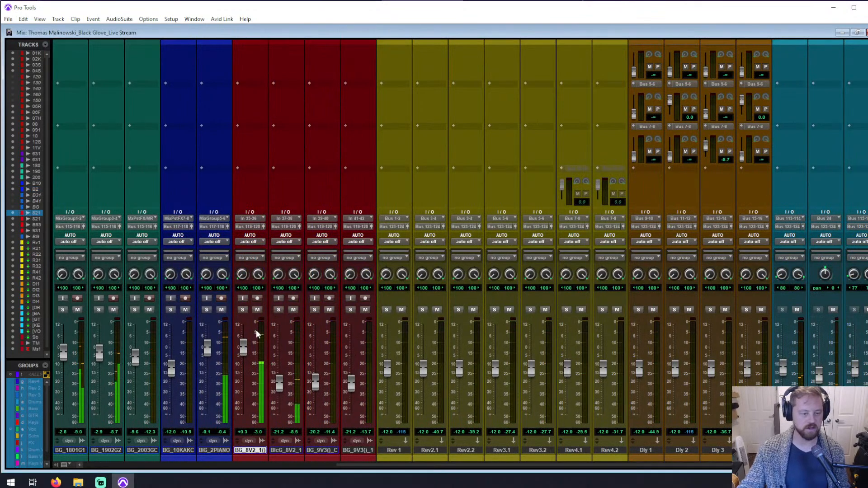
scroll(255, 334, right, 2)
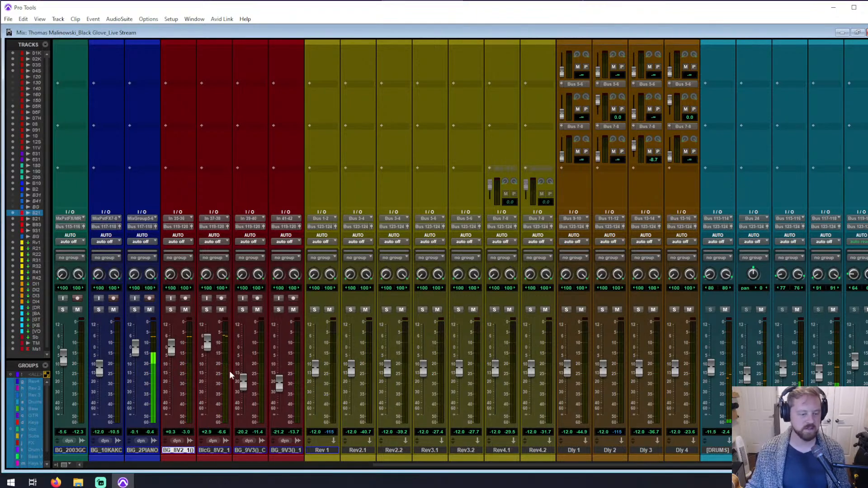
right_click(218, 451)
click(214, 451)
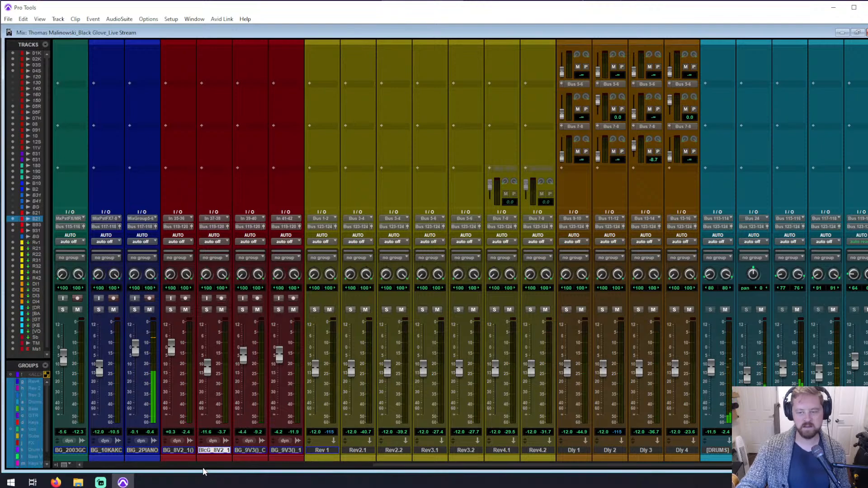
- Set the [KEYS] and [VOX] submixes to -15.6 and -10.9 dB, and raise the 05RackC and 06FloorC toms to -1.2 and -0.9 dB
scroll(203, 470, right, 4)
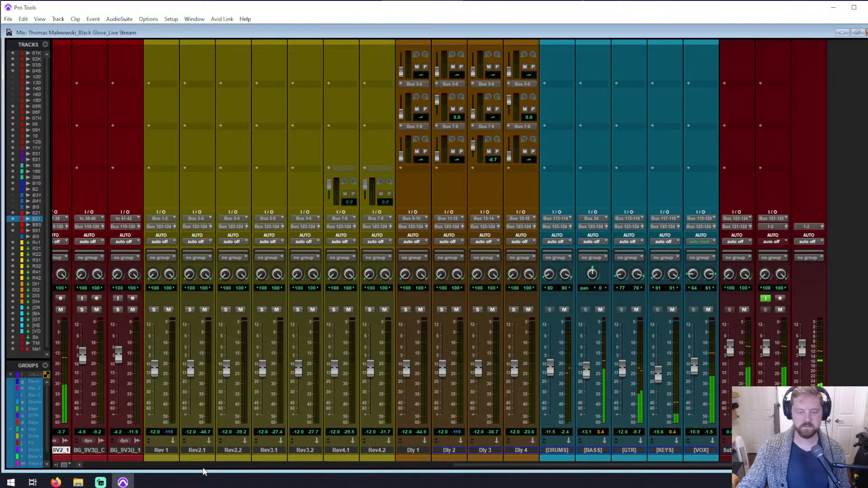
click(203, 467)
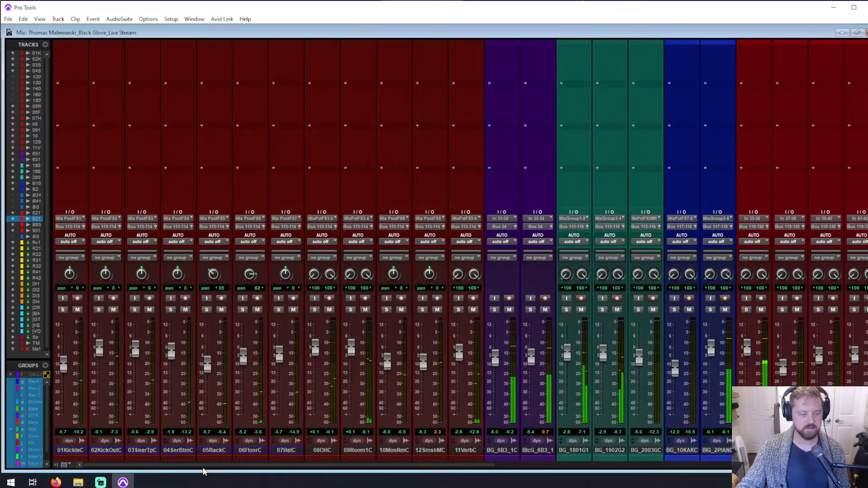
scroll(203, 468, right, 1)
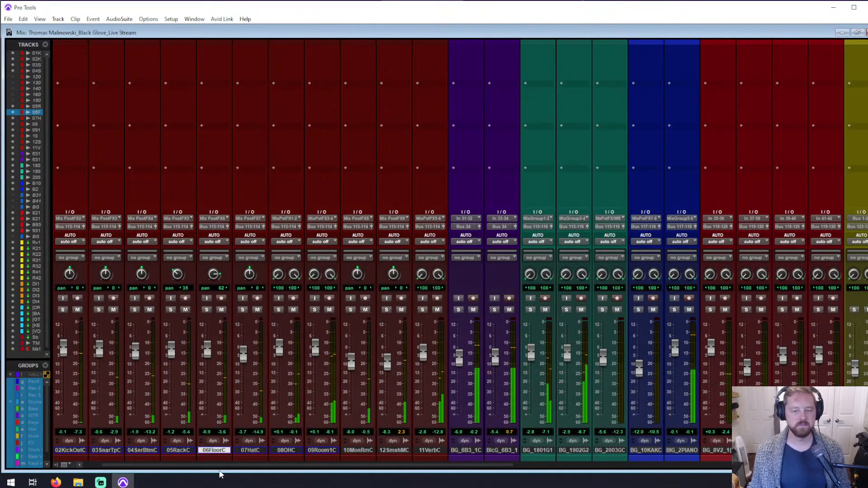
- Insert the mono KIT BB N105 V2 EQ in the first insert slot of all drum tracks from 02KickOutC through 07HatC
click(80, 451)
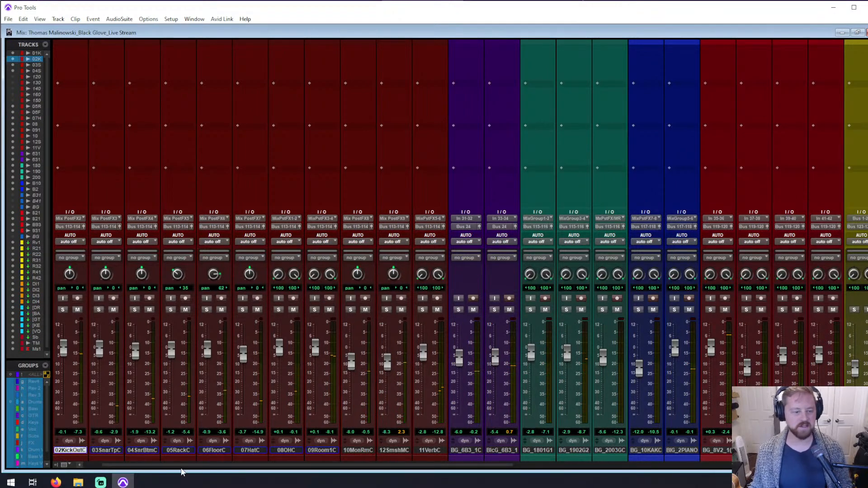
shift+click(256, 454)
scroll(223, 444, up, 5)
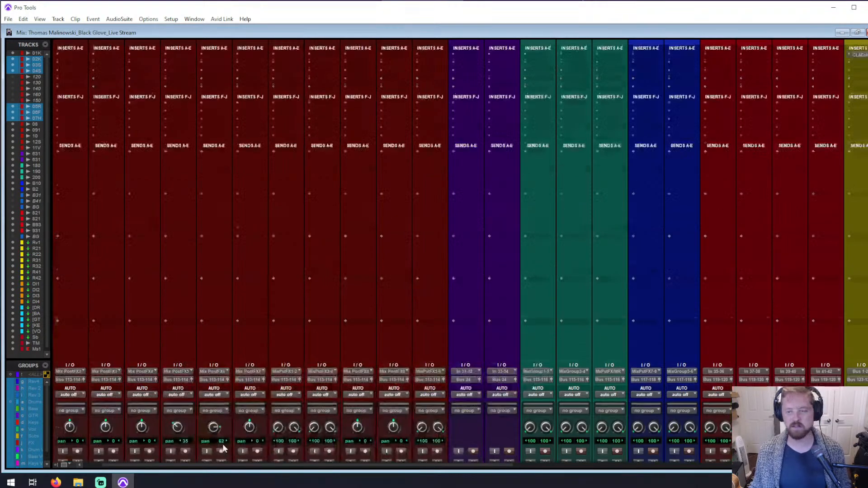
click(68, 54)
mouse_move(97, 81)
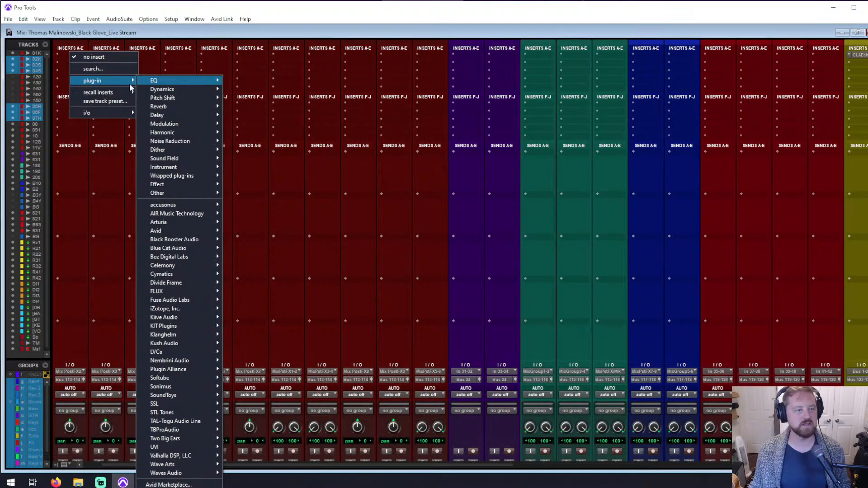
mouse_move(168, 84)
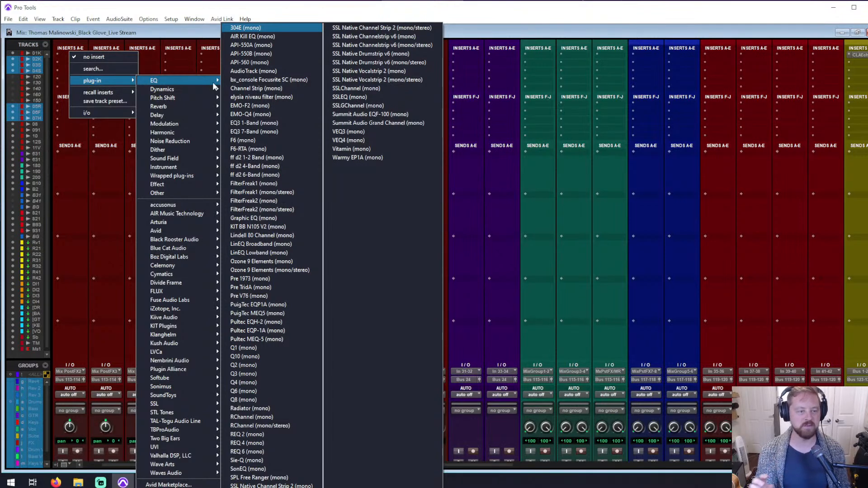
click(286, 230)
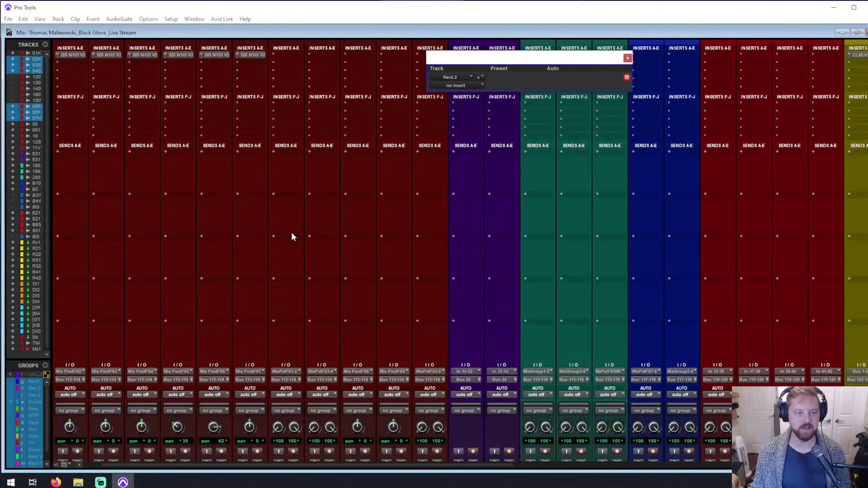
click(628, 59)
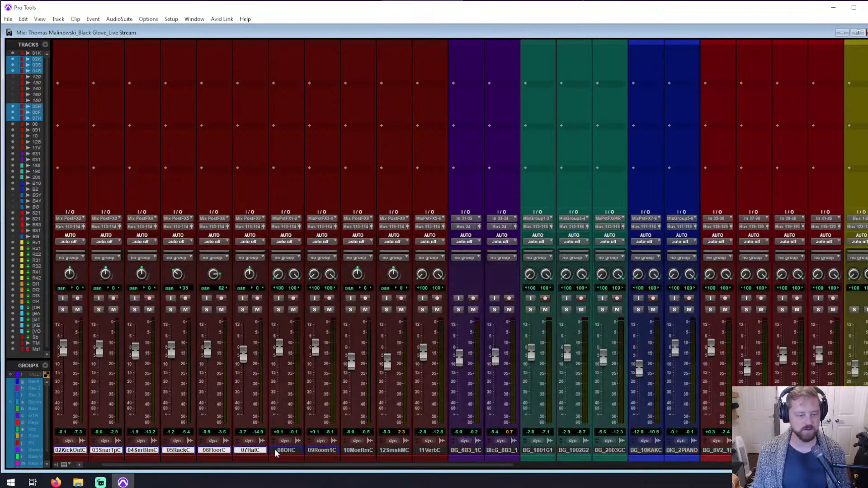
- Insert the stereo KIT BB N105 V2 in the first slot of all tracks from 08OHC through the last vocal, excluding 10MonRmC and 12SmshMC
click(271, 451)
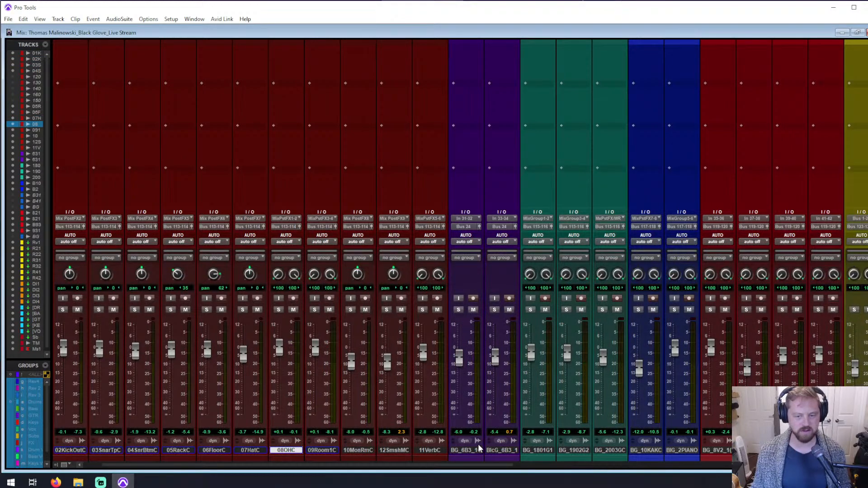
scroll(505, 444, right, 5)
shift+click(615, 450)
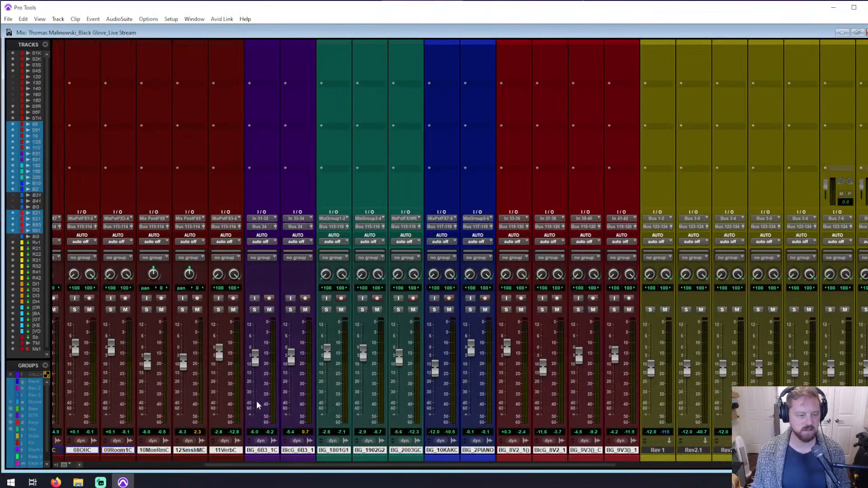
ctrl+click(159, 450)
ctrl+click(188, 451)
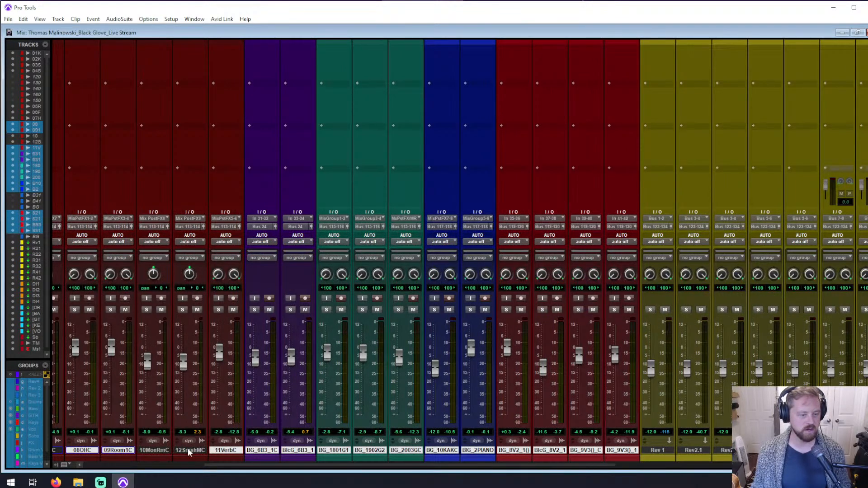
scroll(104, 430, up, 5)
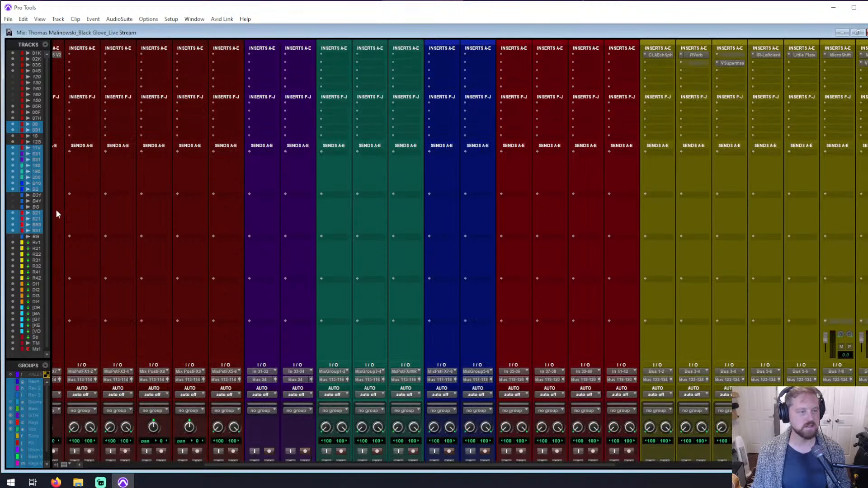
click(85, 53)
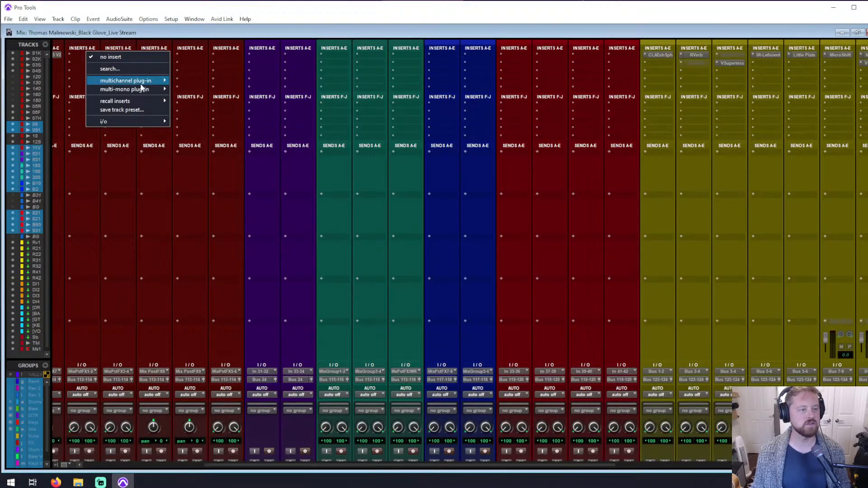
mouse_move(141, 81)
mouse_move(232, 73)
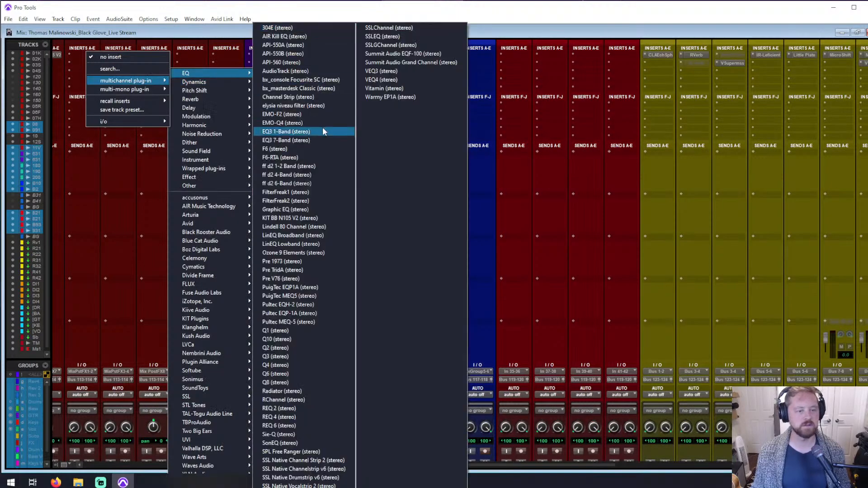
click(333, 218)
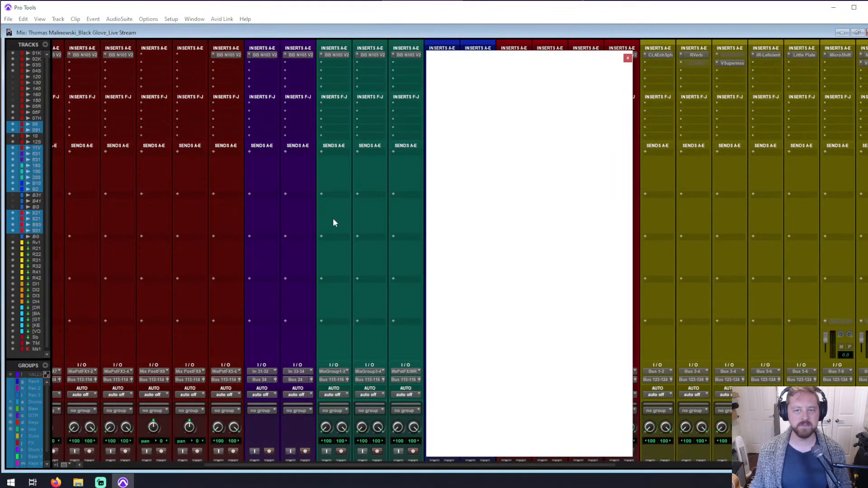
click(627, 59)
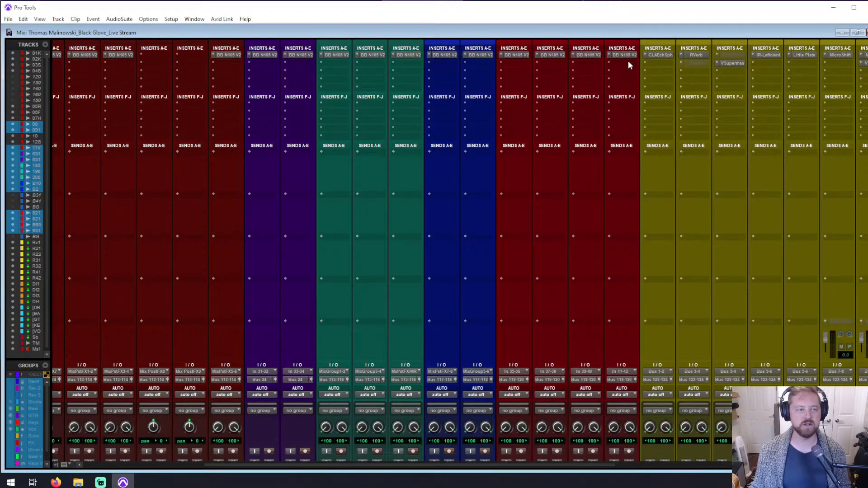
- Copy the KIT BB N105 V2 insert from 07HatC to 10MonRmC and 12SmshMC, and check the plug-in on 02KickOutC
scroll(159, 90, left, 6)
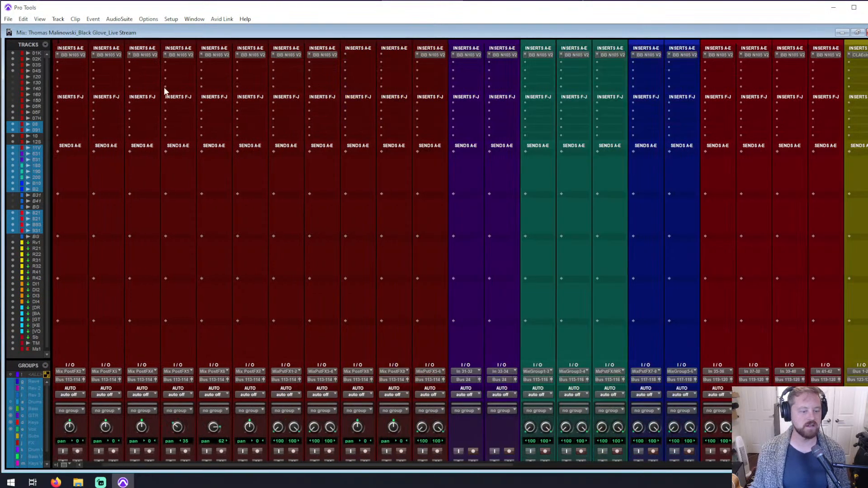
drag(249, 55, 352, 56)
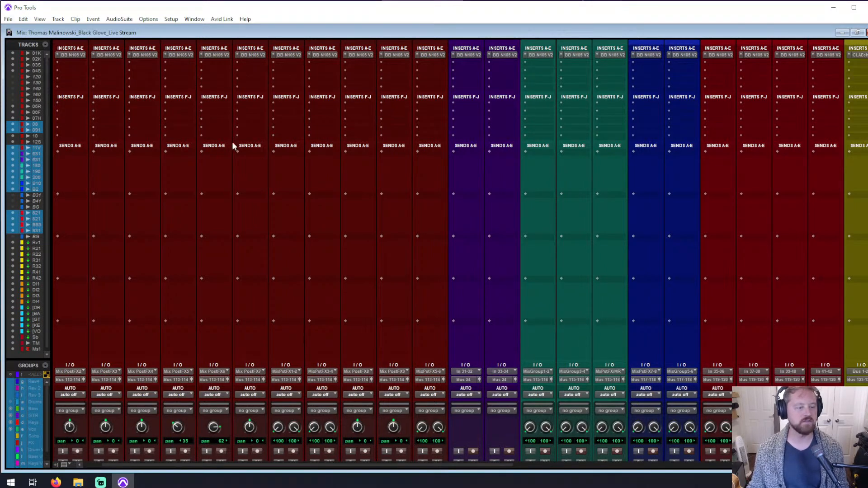
click(75, 54)
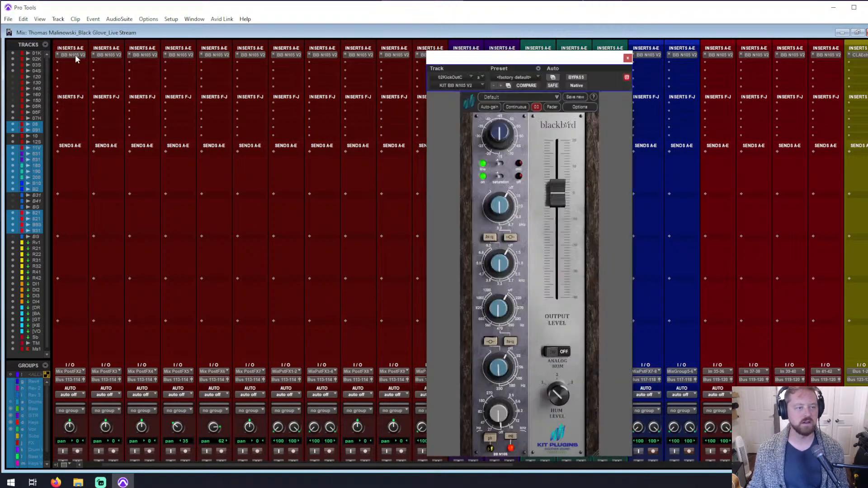
click(628, 58)
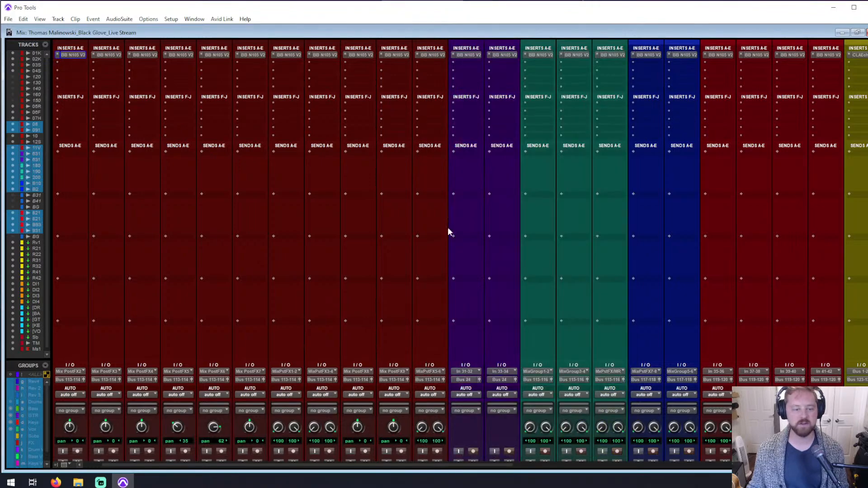
- Open the KIT BB N105 V2 on the 08OHC track, switch its input from line to mic, and adjust its input gain and filter
scroll(456, 221, down, 5)
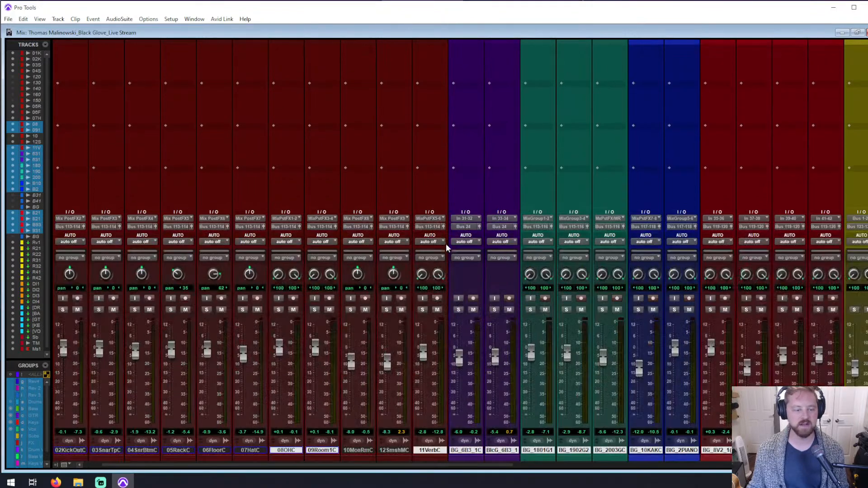
click(280, 451)
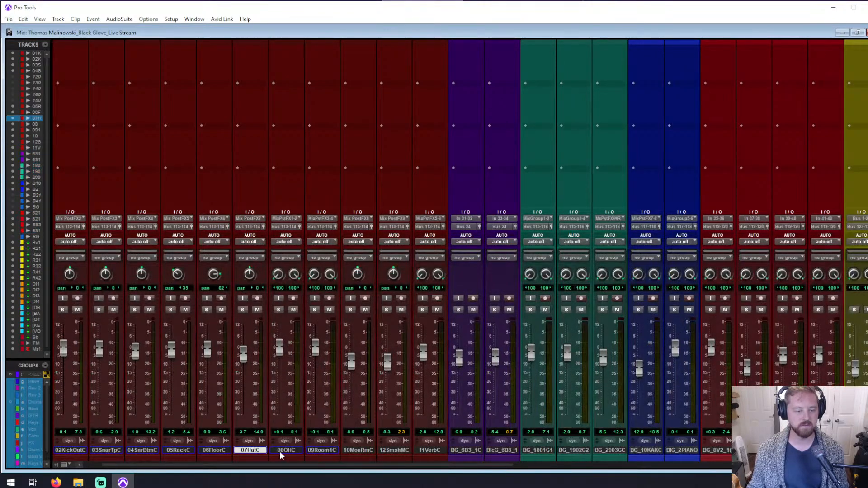
scroll(283, 411, up, 5)
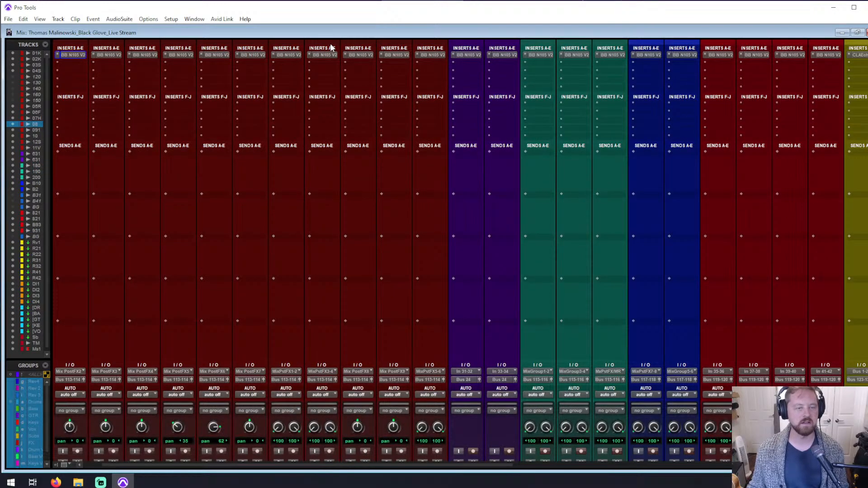
scroll(332, 180, down, 5)
scroll(299, 129, up, 3)
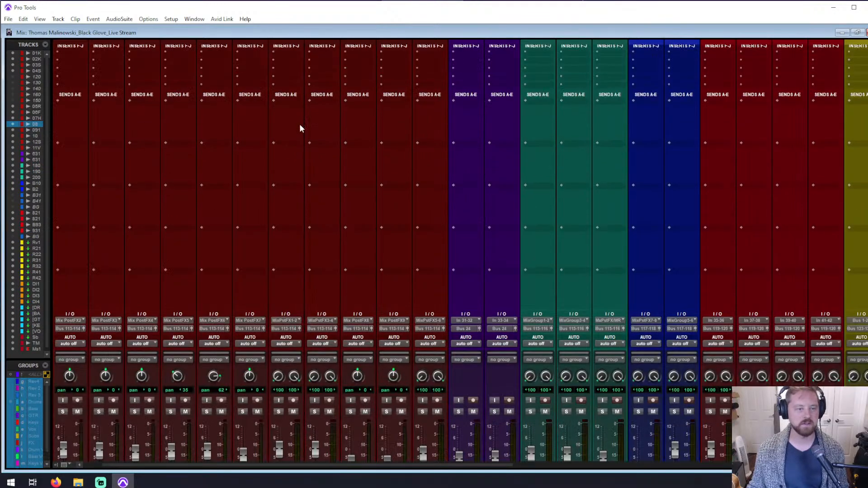
scroll(290, 73, up, 2)
click(286, 54)
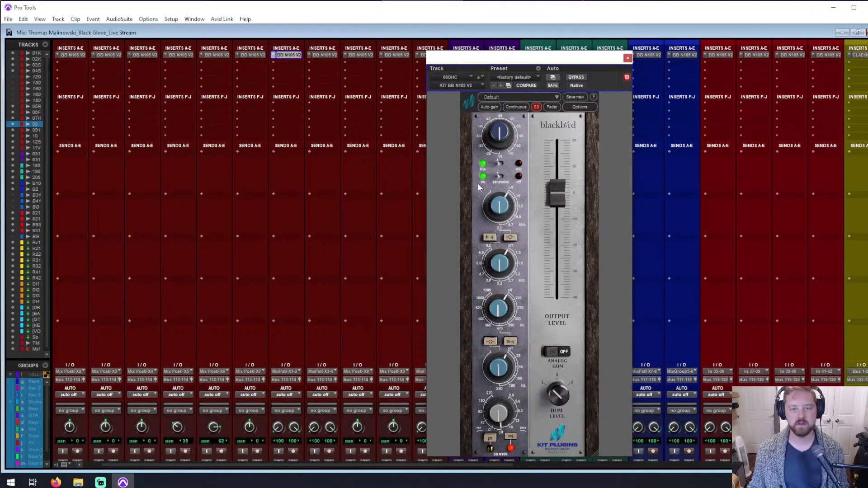
click(500, 163)
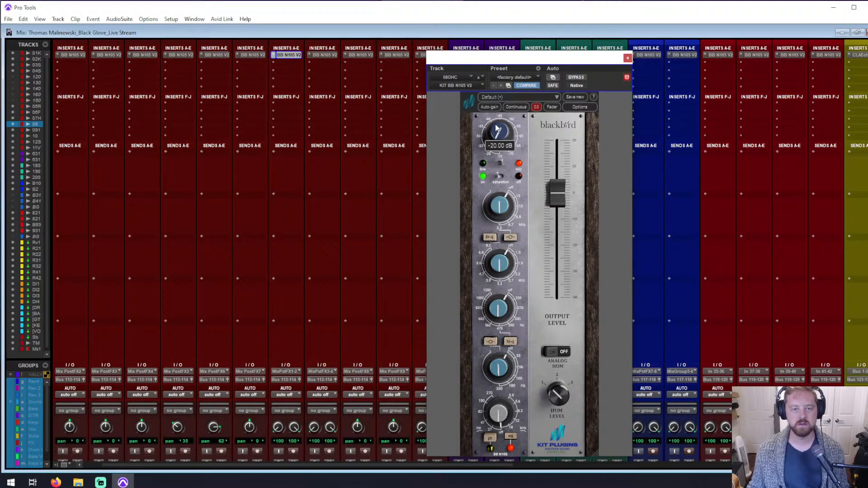
mouse_move(501, 98)
mouse_down()
mouse_move(503, 90)
mouse_move(492, 104)
mouse_up()
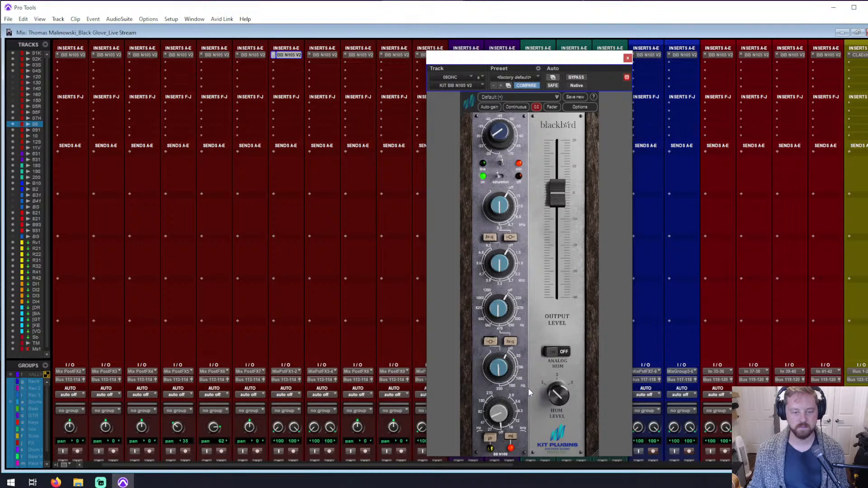
- Adjust the low-band gain of the overheads' EQ and compare the processed sound against bypass
mouse_move(500, 368)
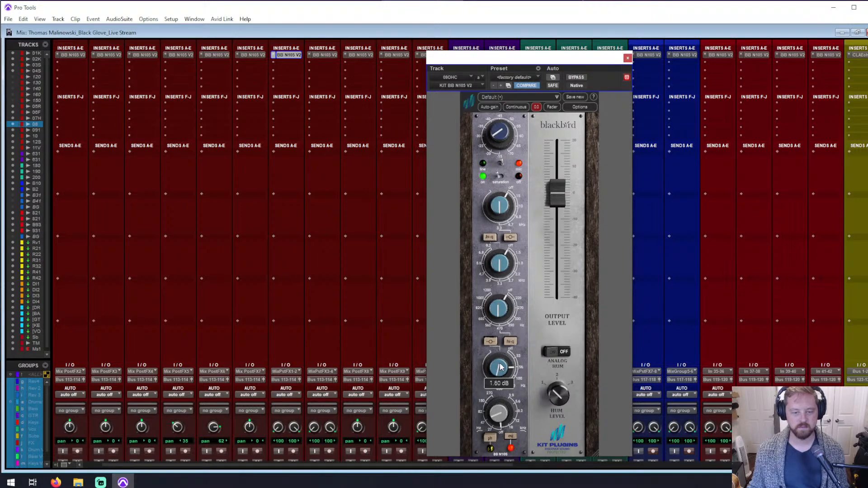
drag(501, 361, 502, 358)
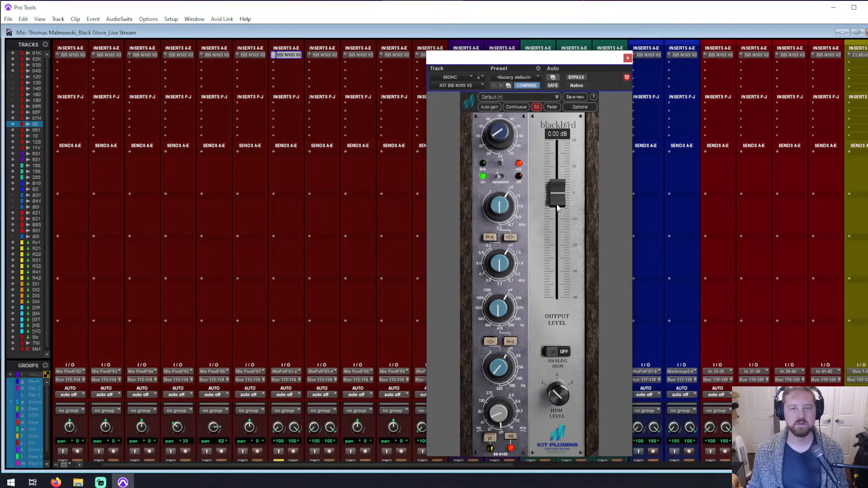
click(580, 79)
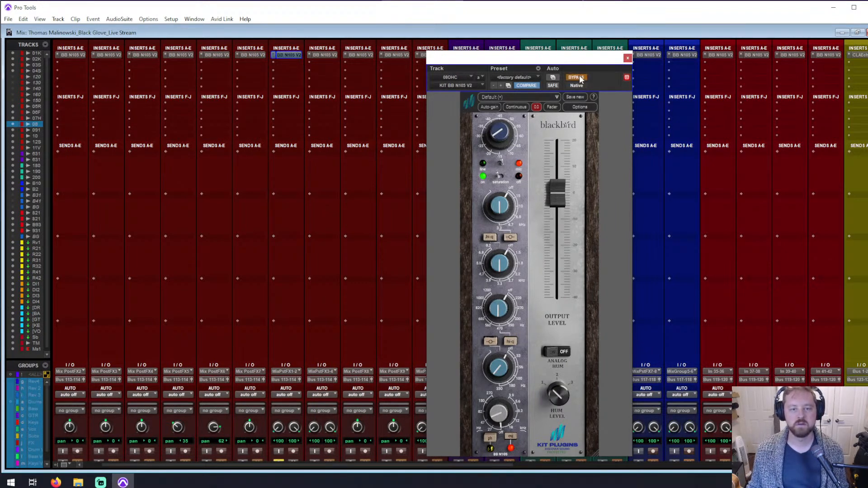
click(580, 79)
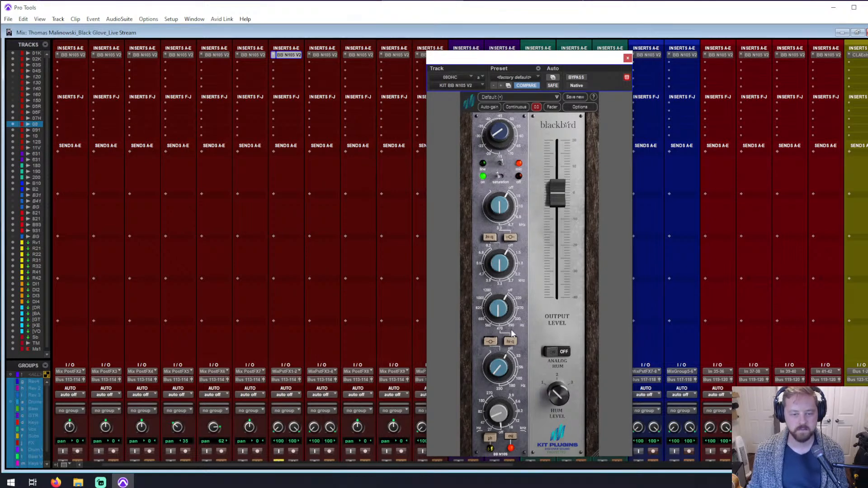
- Adjust the low-mid band's frequency on the overheads' EQ and set its gain to -1.40 dB
drag(517, 322, 503, 292)
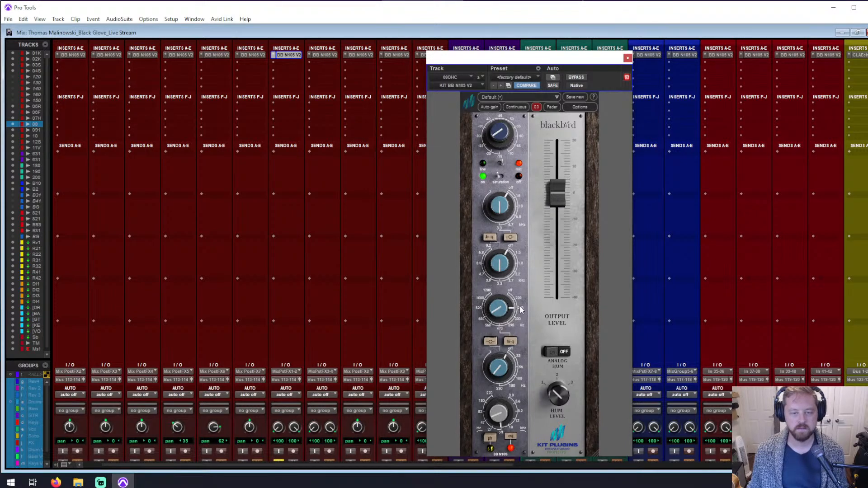
mouse_move(498, 315)
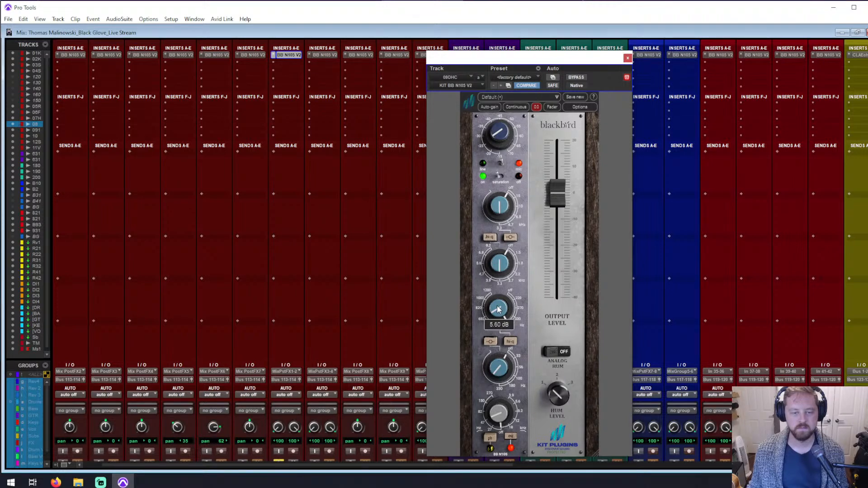
drag(498, 309, 500, 335)
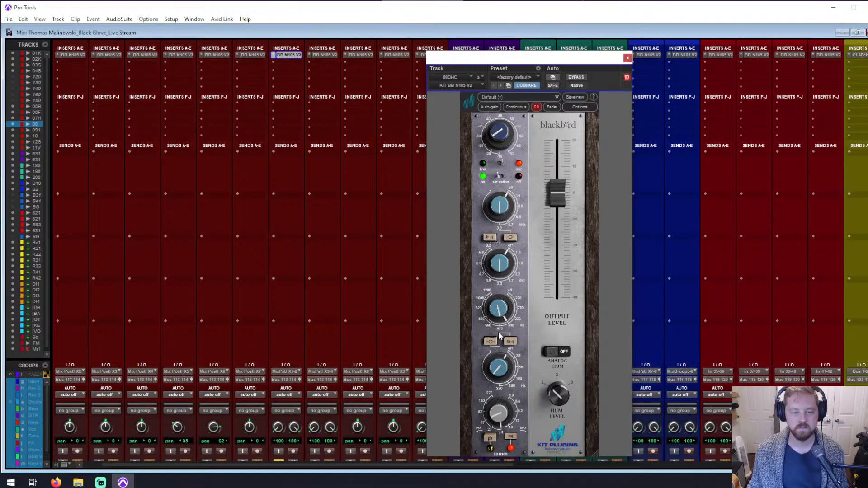
mouse_move(500, 375)
- Show the Edit window and play the soloed overheads from the last chorus, at about 2:51
key(ctrl+equal)
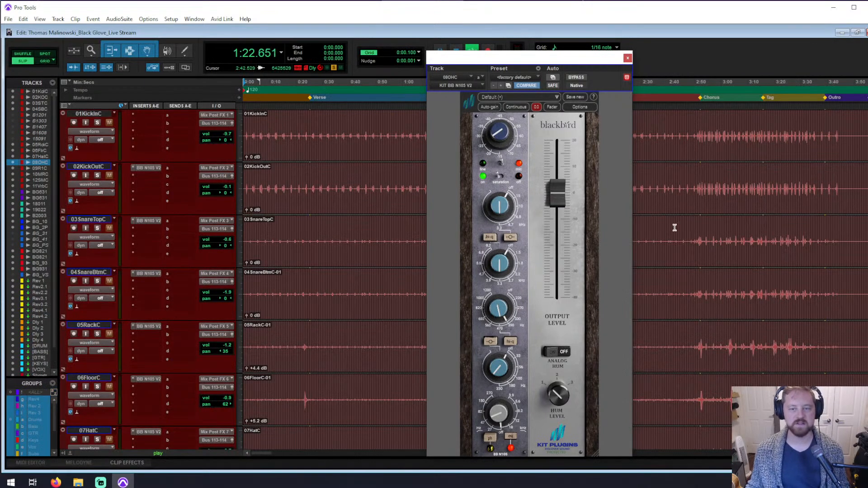
scroll(719, 303, down, 8)
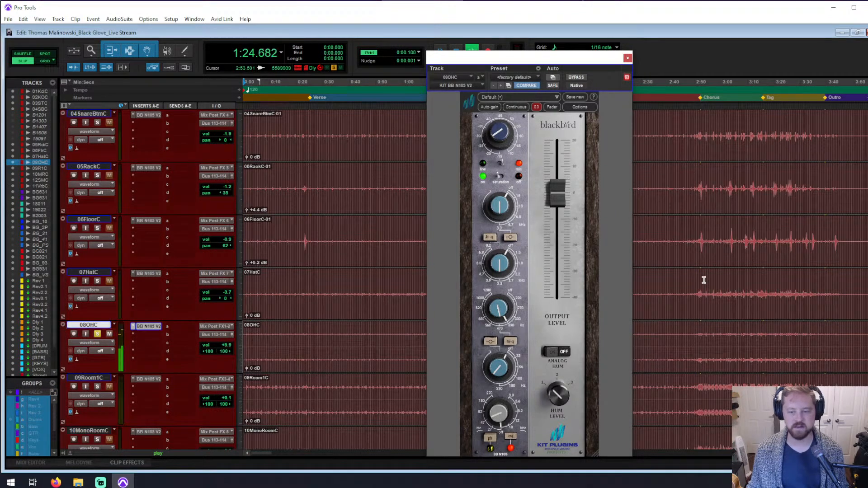
scroll(693, 311, down, 2)
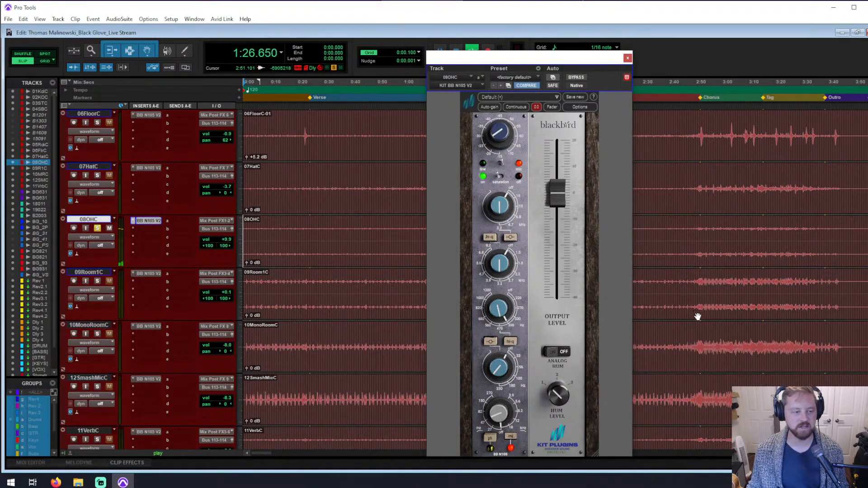
click(699, 280)
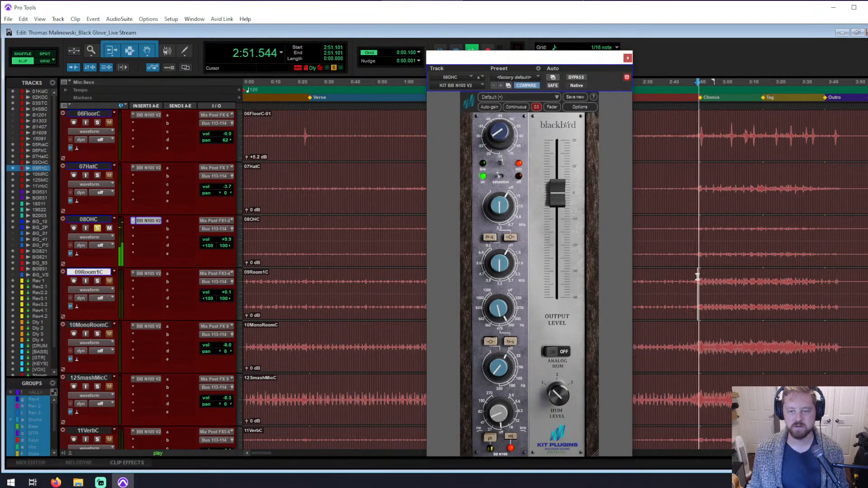
mouse_move(506, 140)
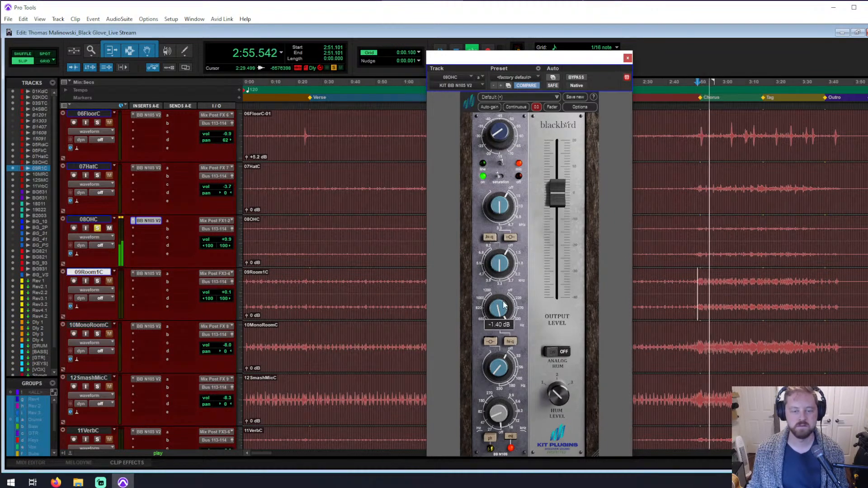
- Adjust the high band's gain and frequency on the overheads' EQ, trying its shape switch on and off
mouse_move(510, 200)
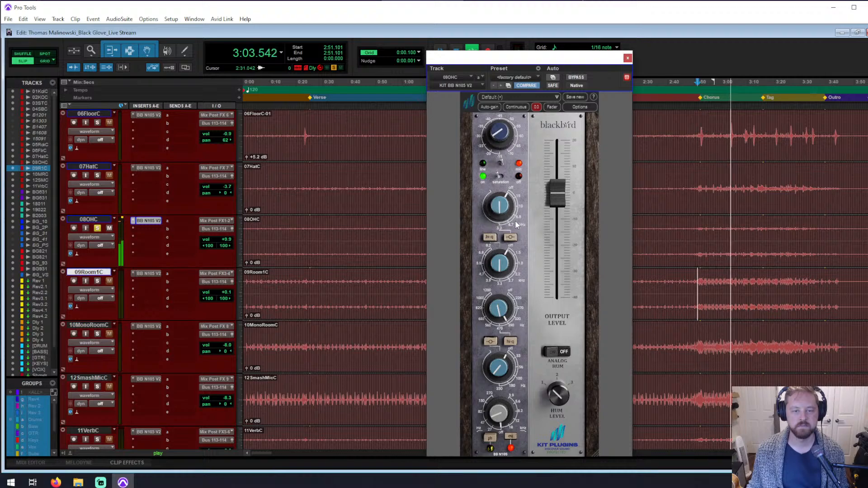
drag(500, 204, 502, 202)
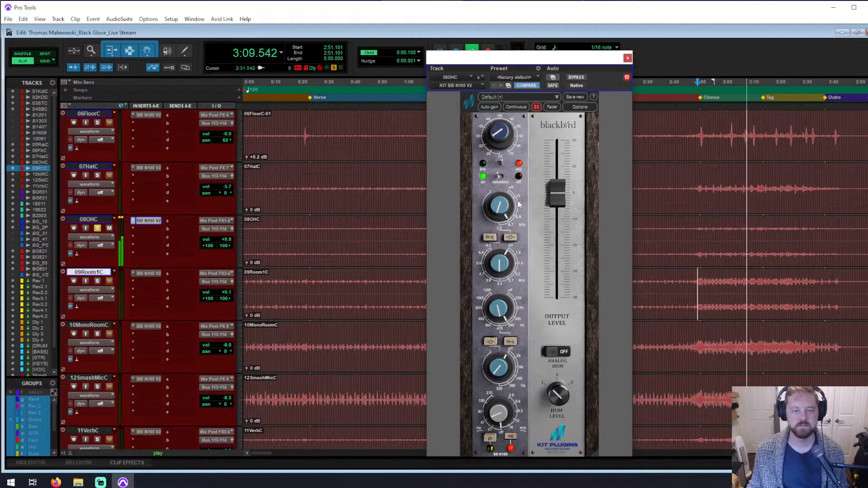
click(511, 237)
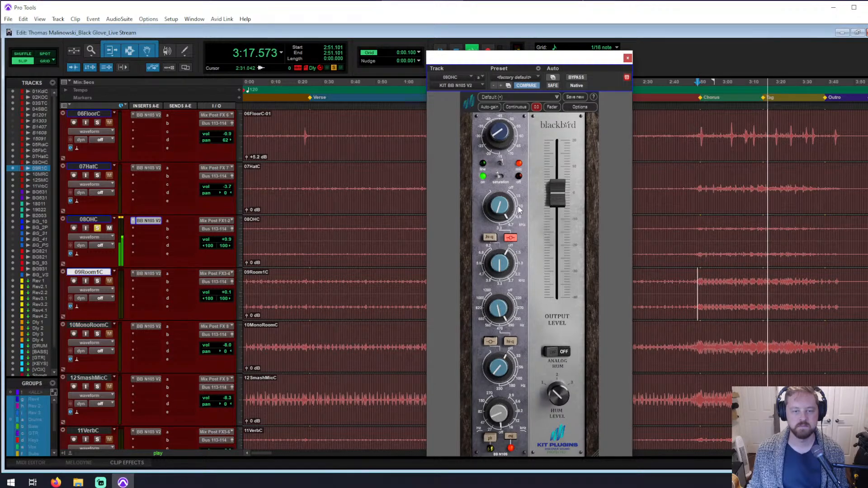
click(512, 238)
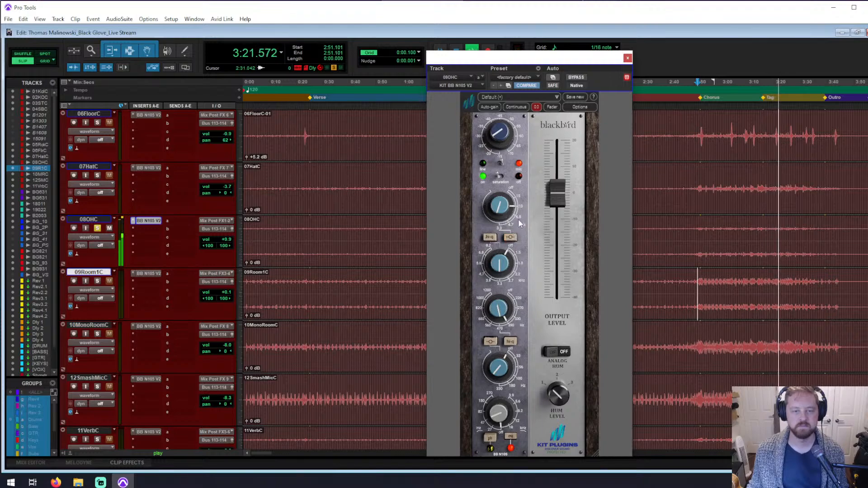
drag(500, 207, 497, 225)
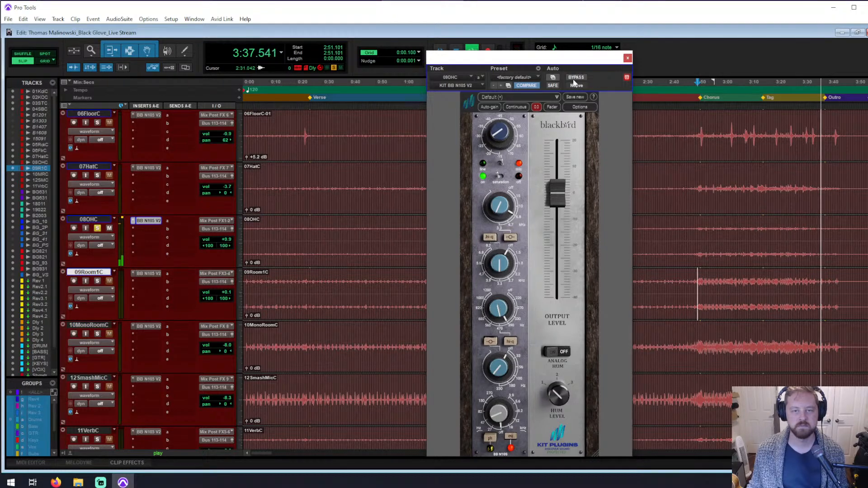
- Restart playback from the chorus and compare the overheads' EQ against bypass
key(space)
key(space)
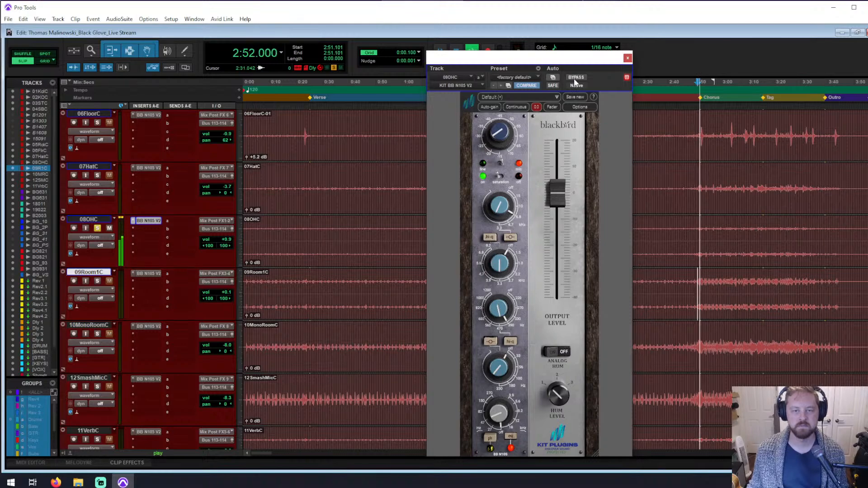
click(573, 79)
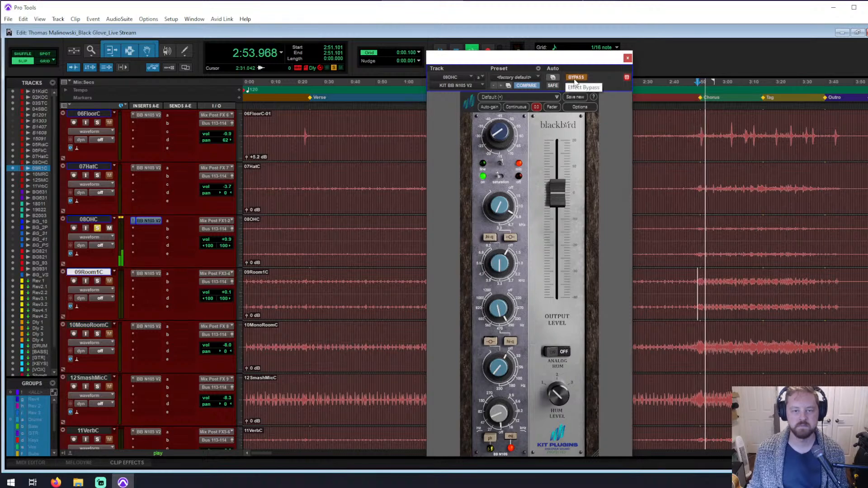
click(575, 78)
click(575, 79)
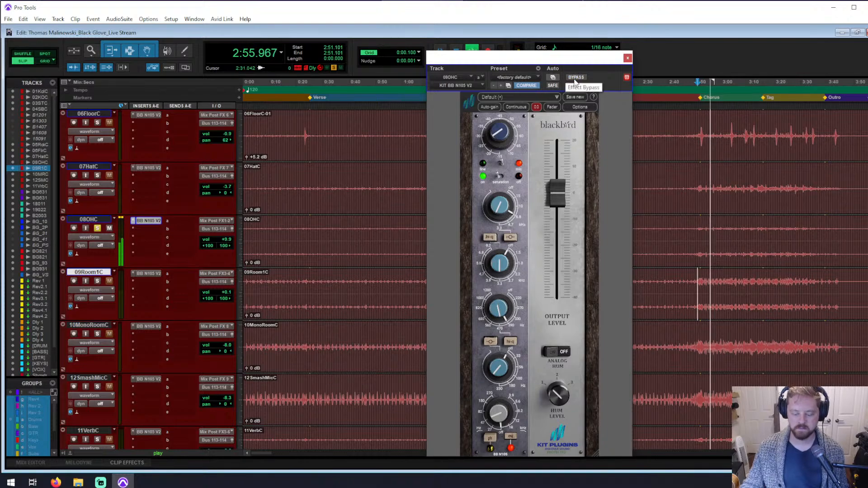
- Unsolo the overheads and rebalance the full mix, lowering 08OHC to -0.6 dB and raising 07HatC to -2.9 dB
key(shift+s)
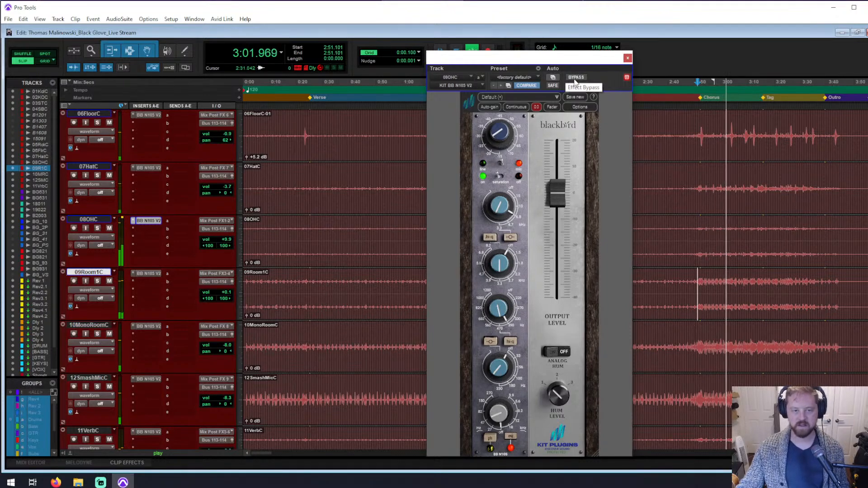
key(Page_Down)
key(Page_Down)
key(Page_Down)
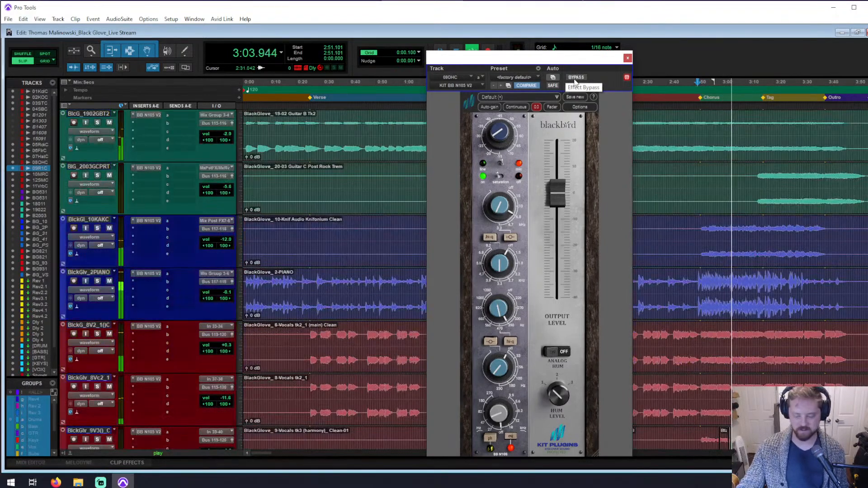
key(Page_Up)
key(Page_Up)
key(Page_Up)
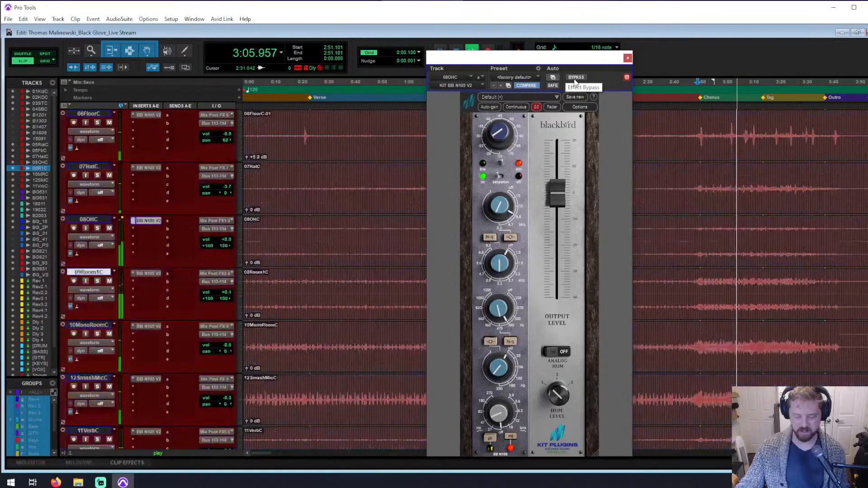
key(Page_Up)
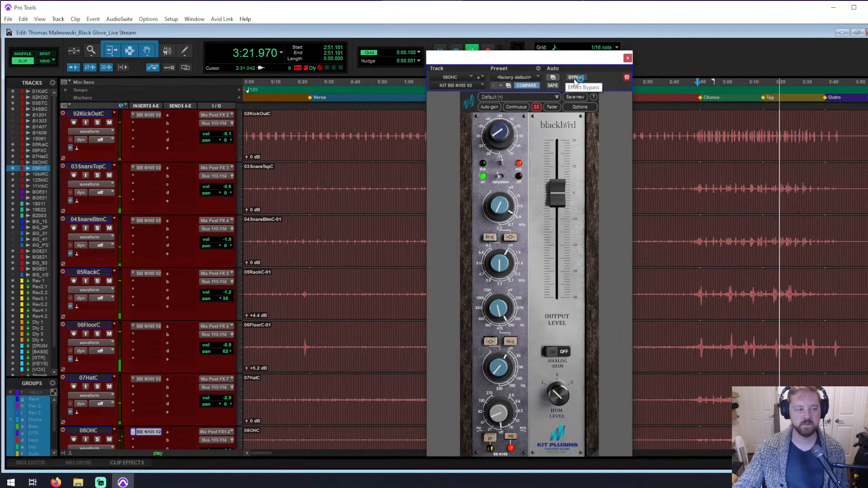
scroll(575, 82, up, 1)
key(space)
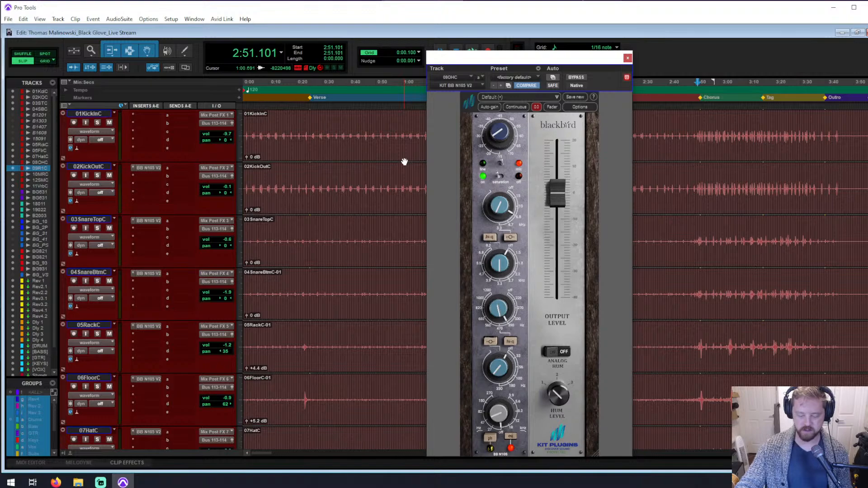
- Move the edit selection to 08OHC and audition 09Room1C in solo from the chorus
key(p)
key(p)
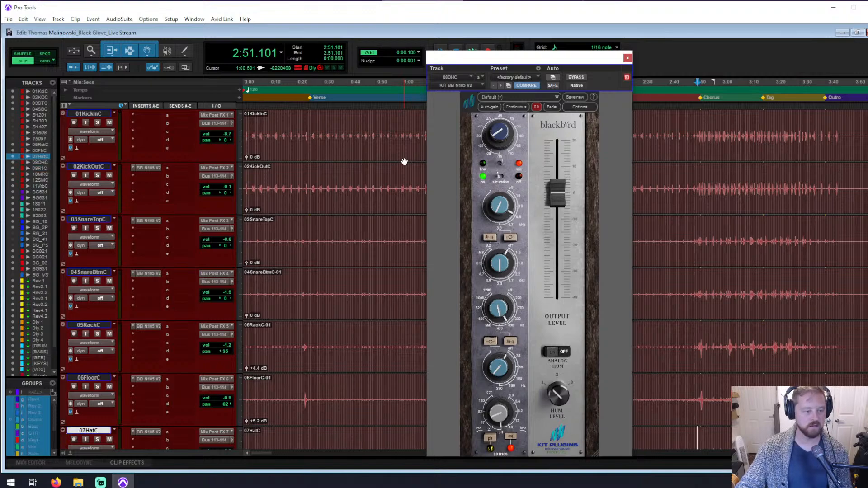
scroll(404, 162, down, 5)
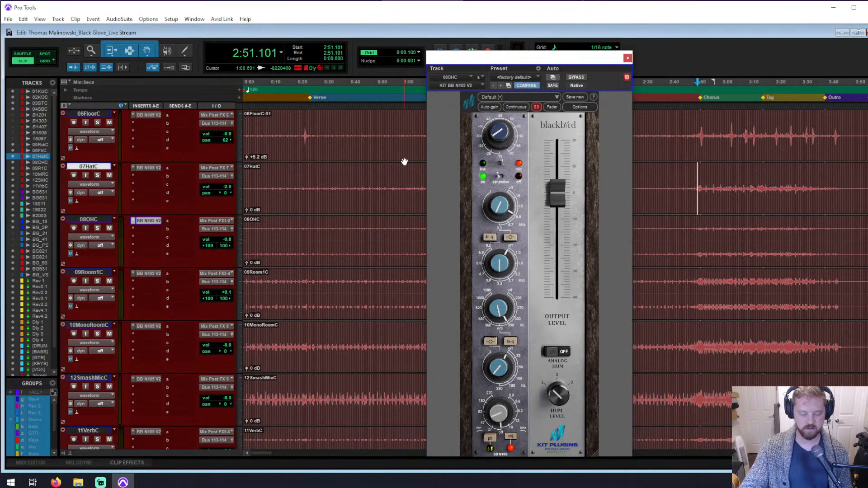
key(semicolon)
key(space)
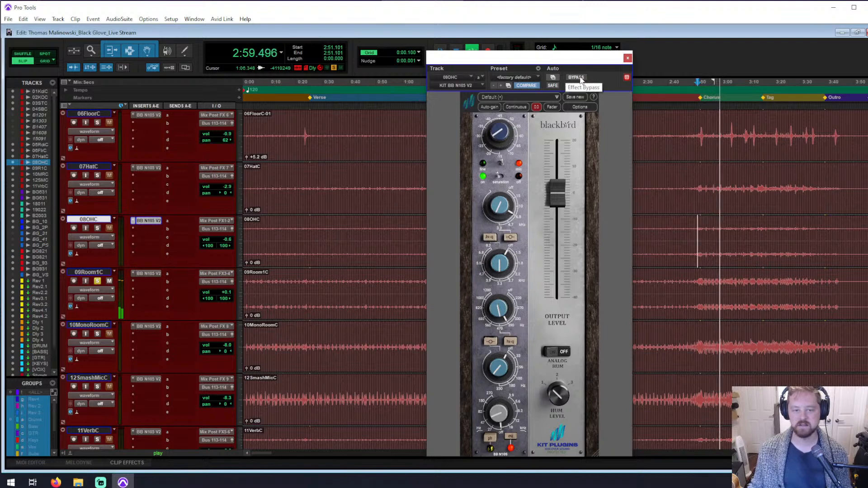
- Try boosts and cuts in the low-mid and high-mid bands of the 08OHC EQ, returning both gains to 0 dB
mouse_move(500, 312)
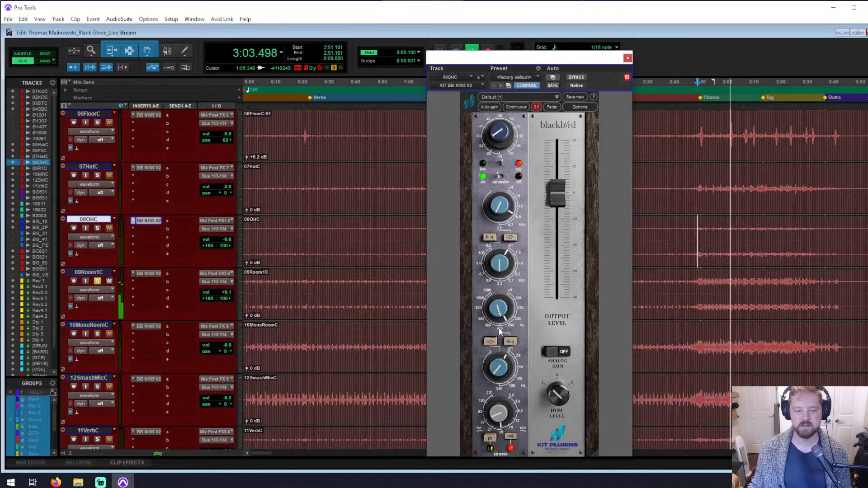
mouse_move(498, 328)
mouse_down()
mouse_move(489, 343)
mouse_move(511, 331)
mouse_up()
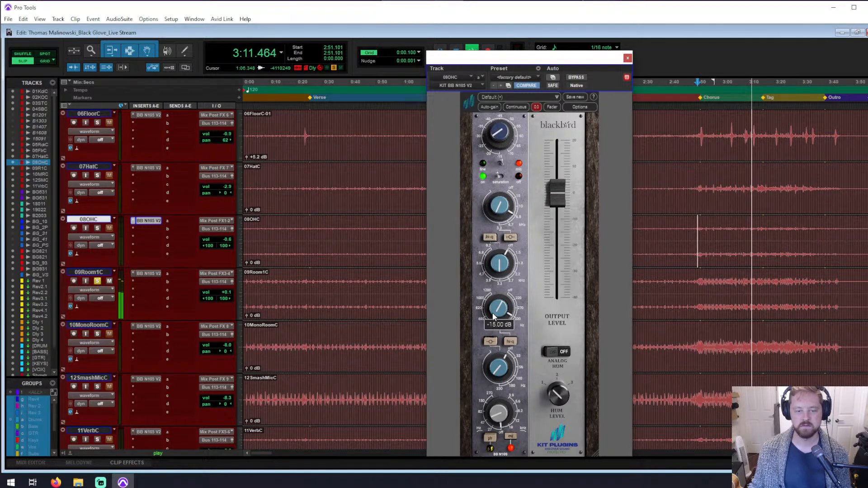
drag(496, 312, 515, 212)
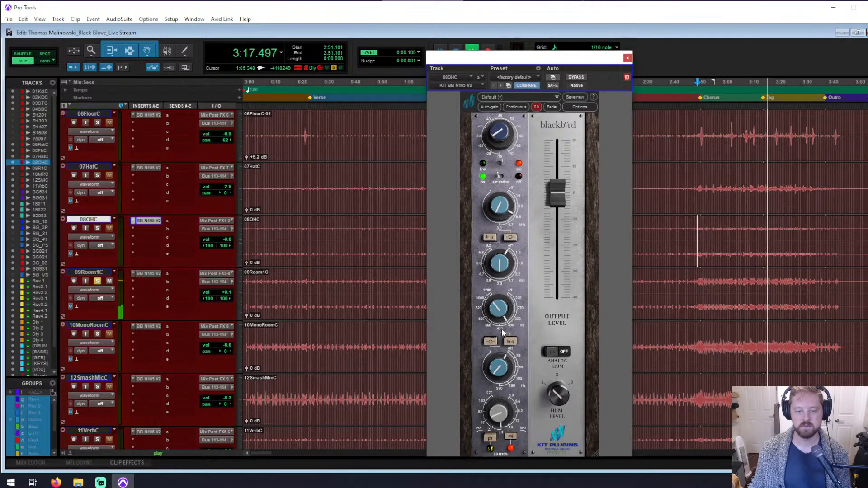
mouse_move(499, 306)
drag(499, 309, 496, 358)
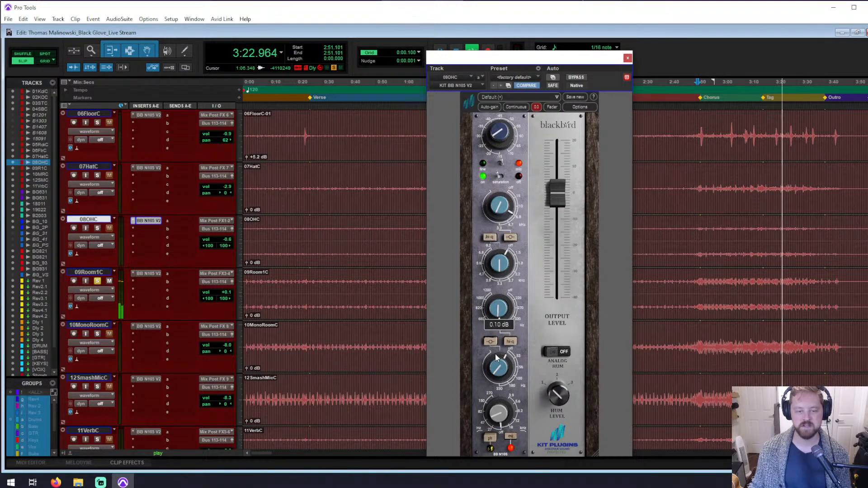
alt+click(497, 311)
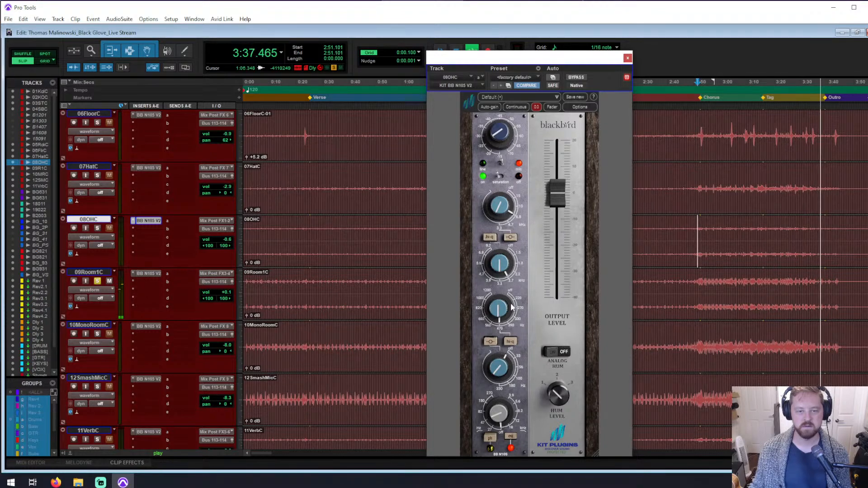
drag(499, 263, 506, 220)
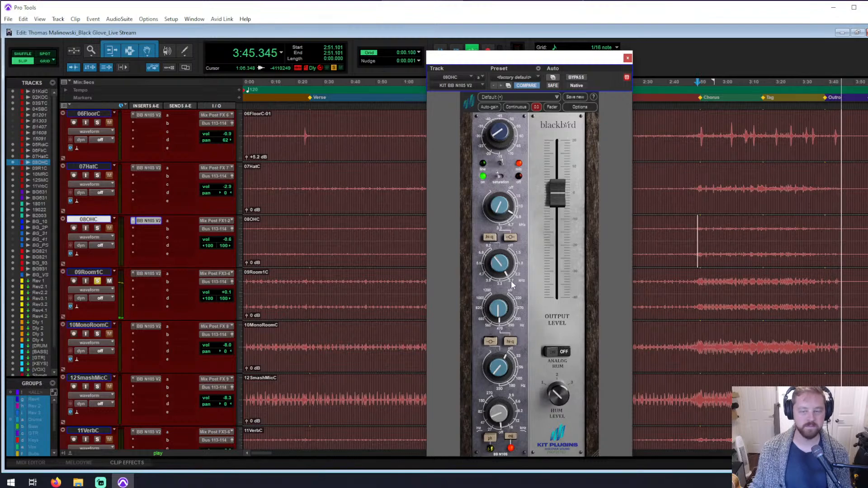
mouse_move(499, 263)
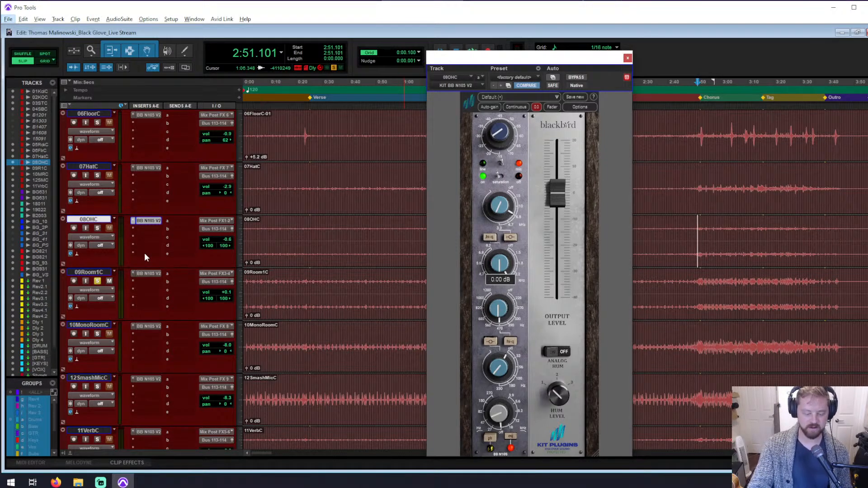
- Solo 08OHC, play it from the chorus, and adjust the high-mid band of its EQ
key(shift+s)
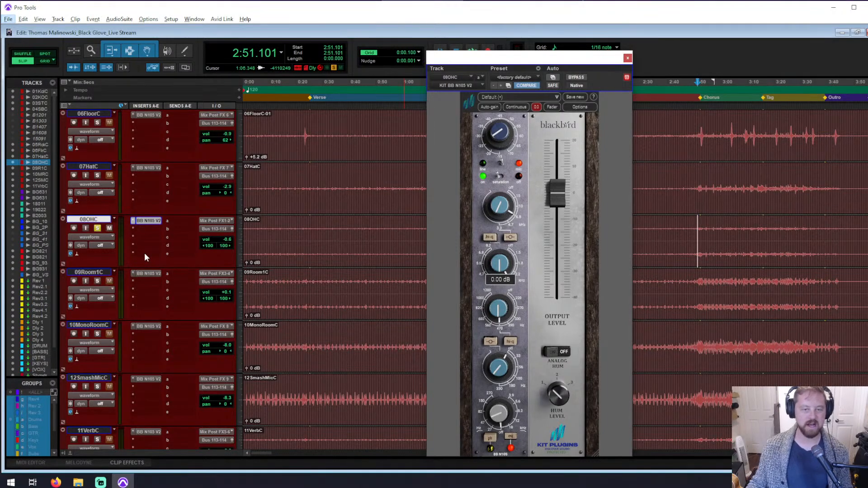
key(alt+space)
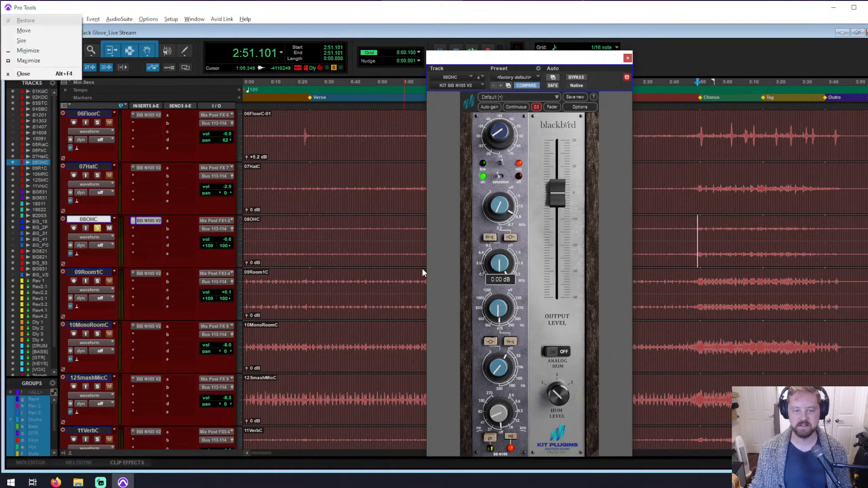
click(709, 230)
click(698, 227)
key(space)
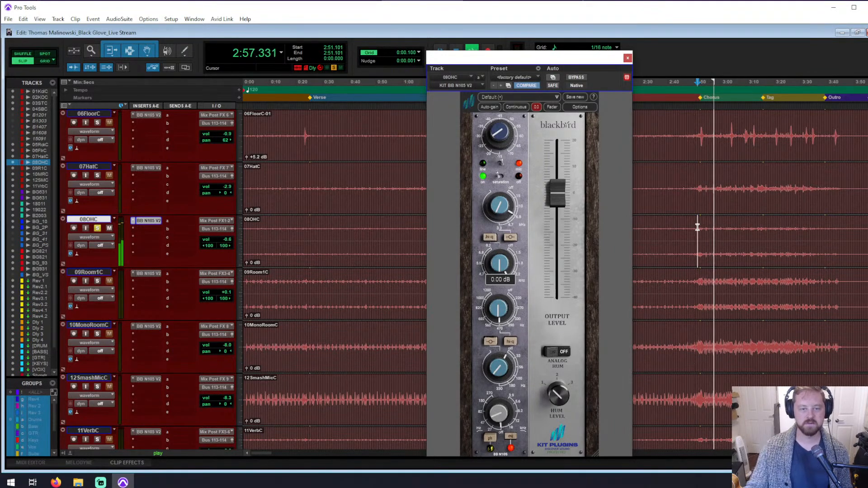
drag(504, 261, 499, 224)
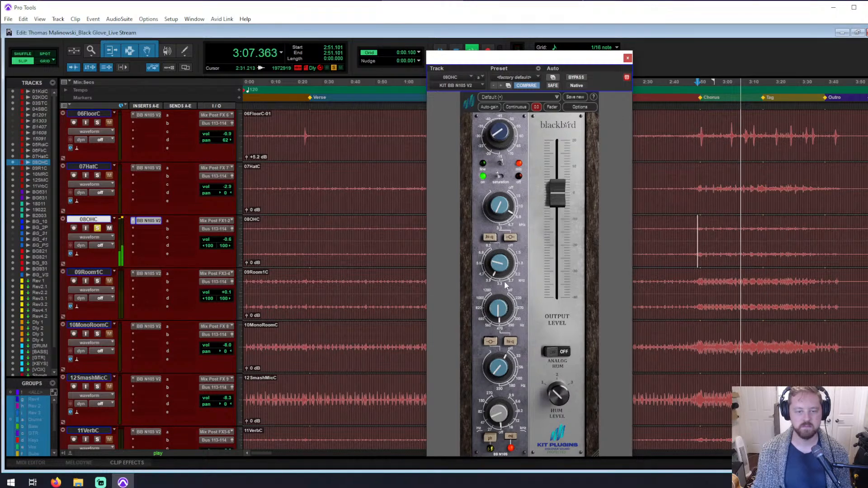
- Boost the high mids and slightly cut the low mids of the soloed 08OHC EQ during playback
drag(511, 283, 506, 264)
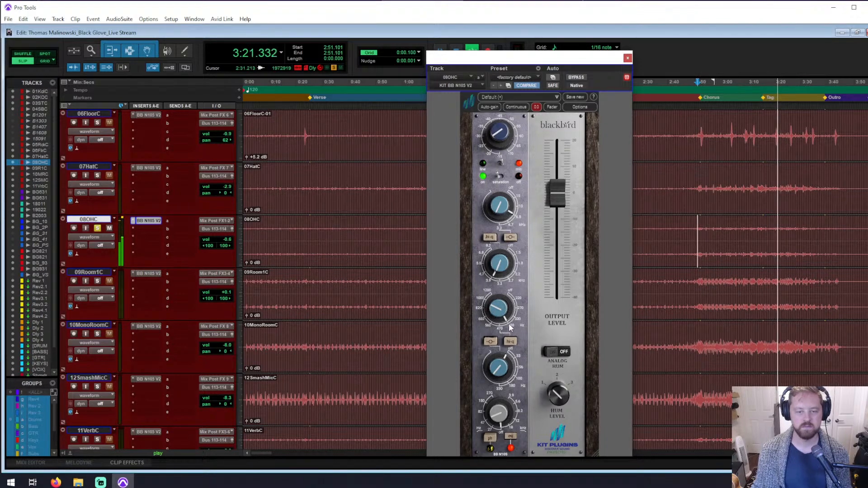
drag(497, 322, 500, 369)
scroll(500, 369, up, 3)
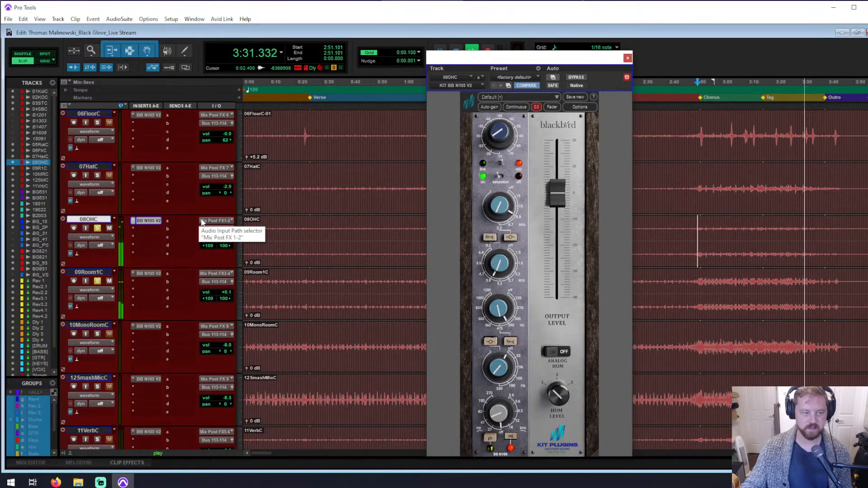
- Open the 09Room1C channel EQ, switch its input to mic mode and adjust the input gain
click(145, 274)
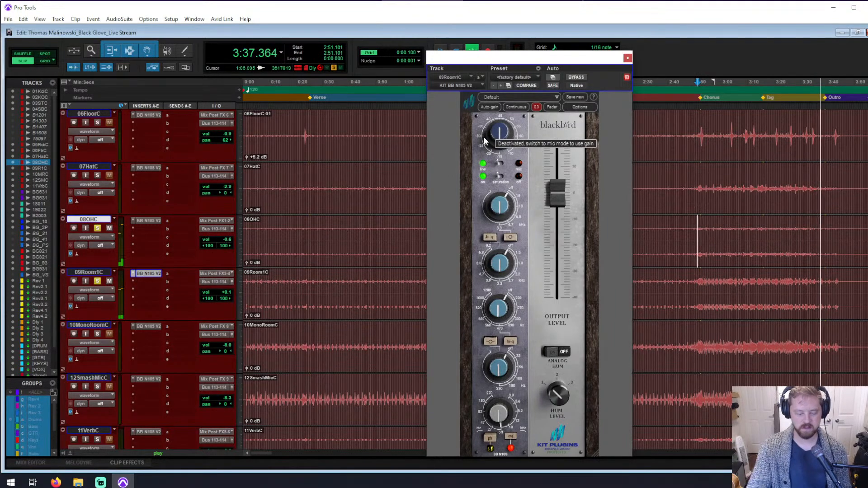
click(504, 133)
drag(502, 128, 501, 116)
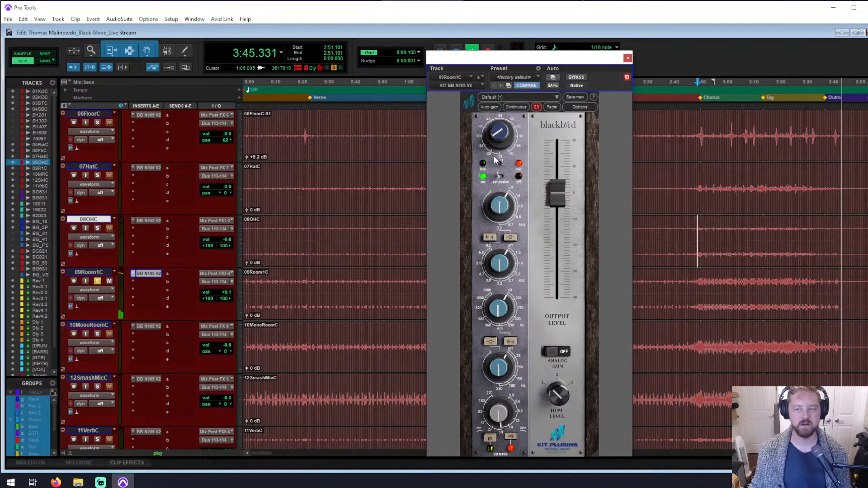
- Select 2:49.215 to 3:48.020 on 08OHC, covering the last chorus into the outro, and play it with 09Room1C soloed
key(space)
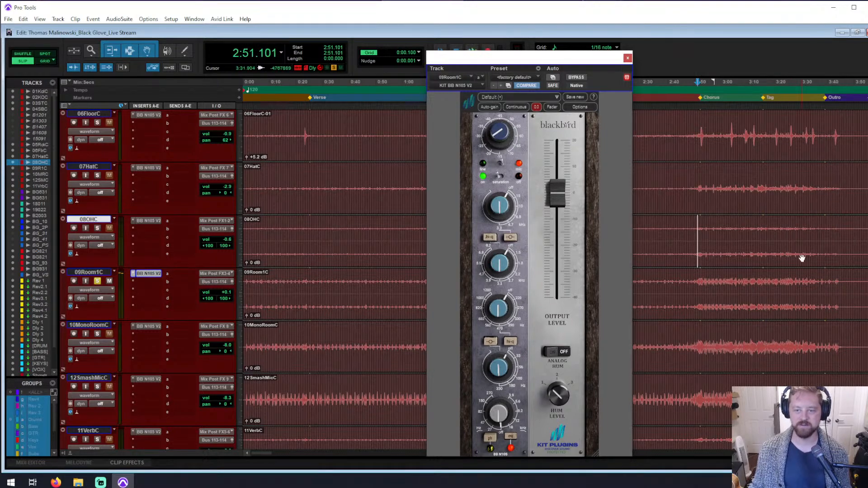
drag(698, 227, 825, 232)
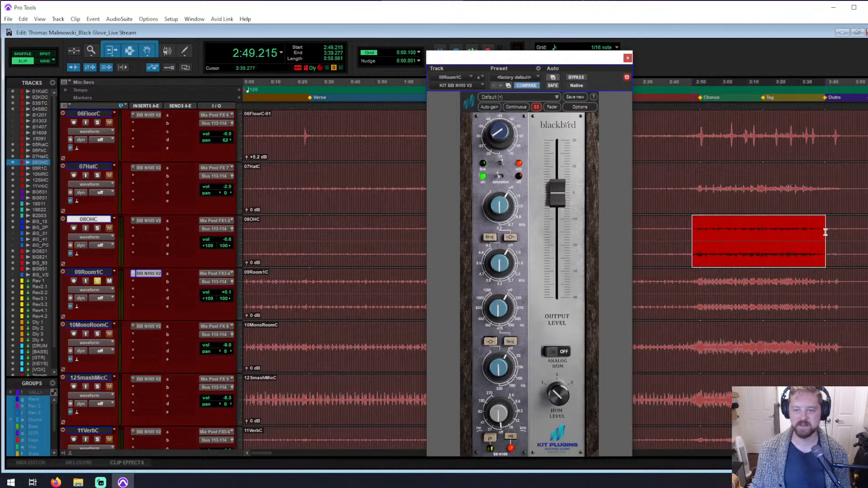
key(space)
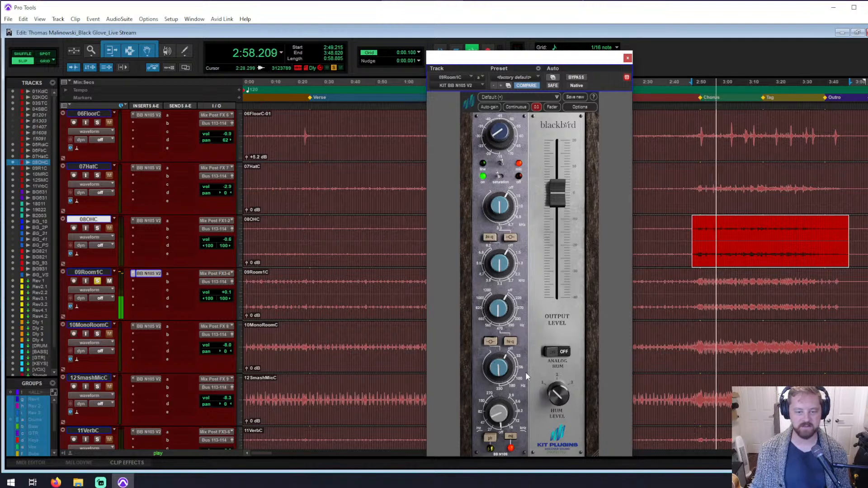
- Boost the low, high-mid and high bands of the 09Room1C EQ and cut its low mids slightly
mouse_move(500, 368)
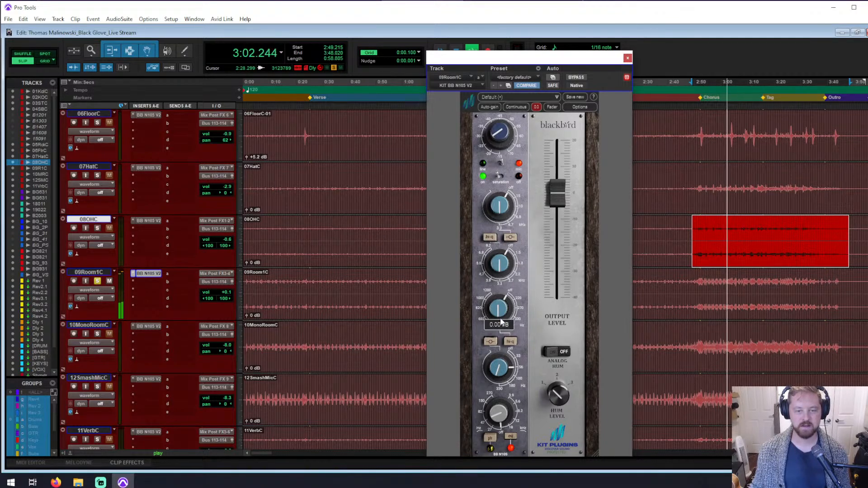
drag(498, 310, 500, 302)
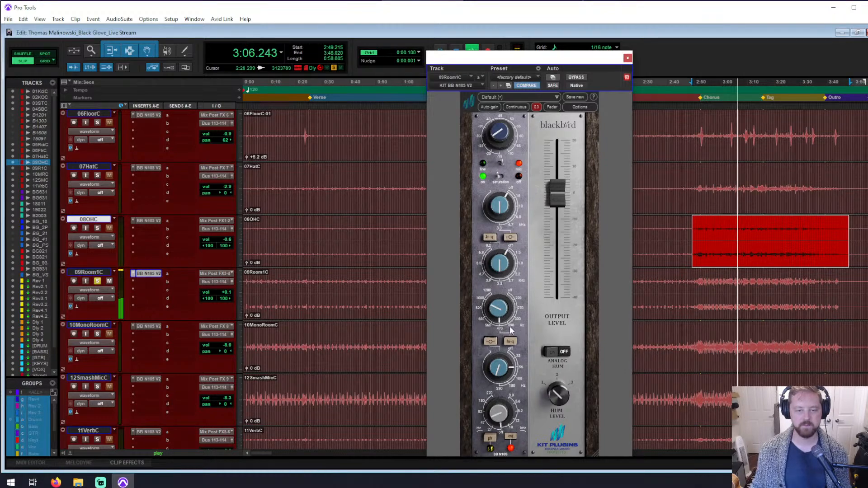
drag(501, 308, 500, 368)
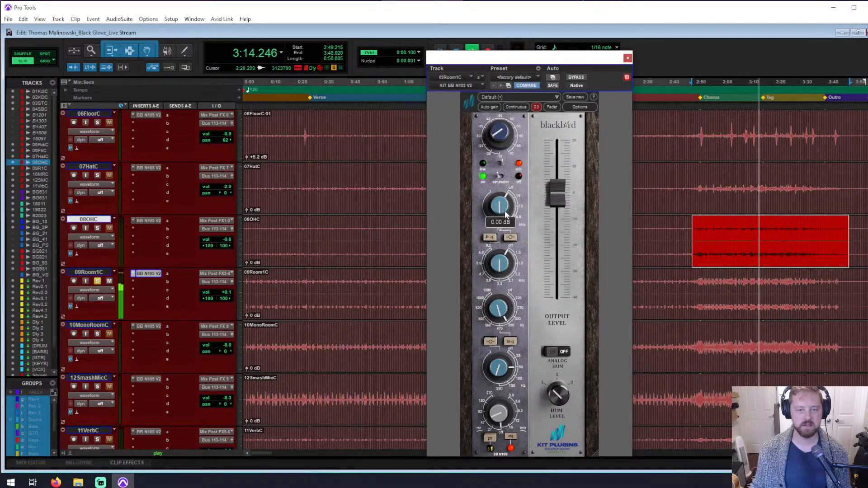
mouse_move(507, 205)
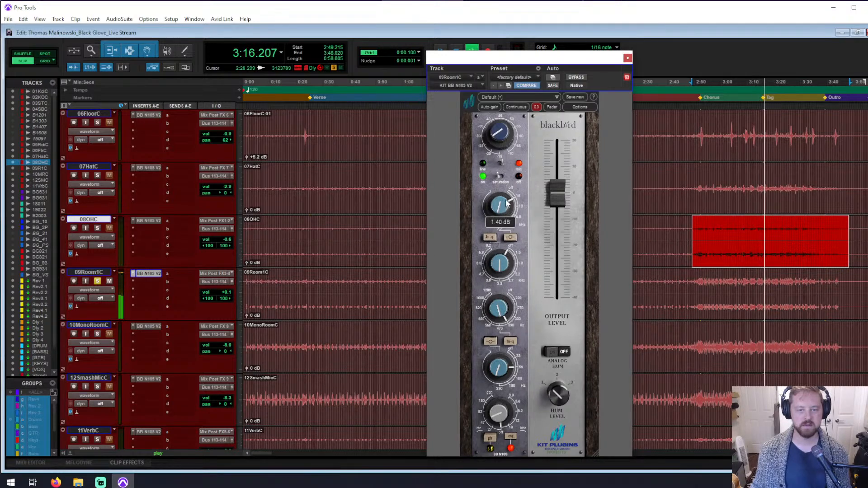
scroll(507, 205, down, 1)
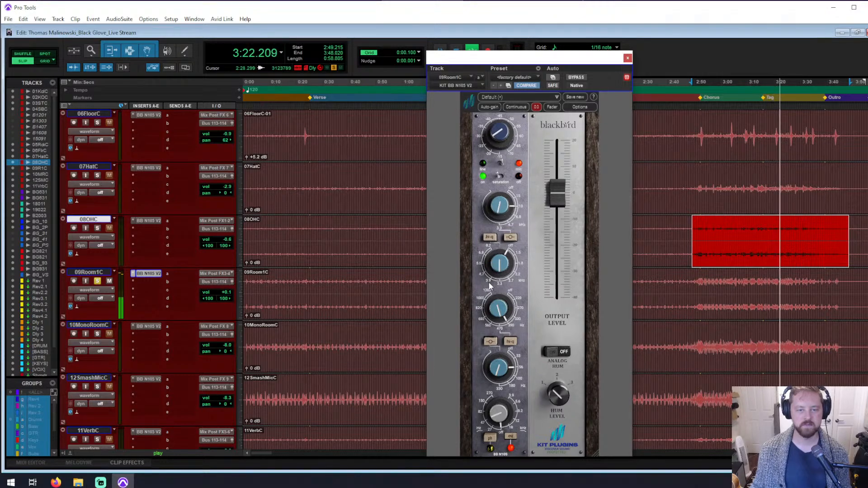
mouse_move(502, 272)
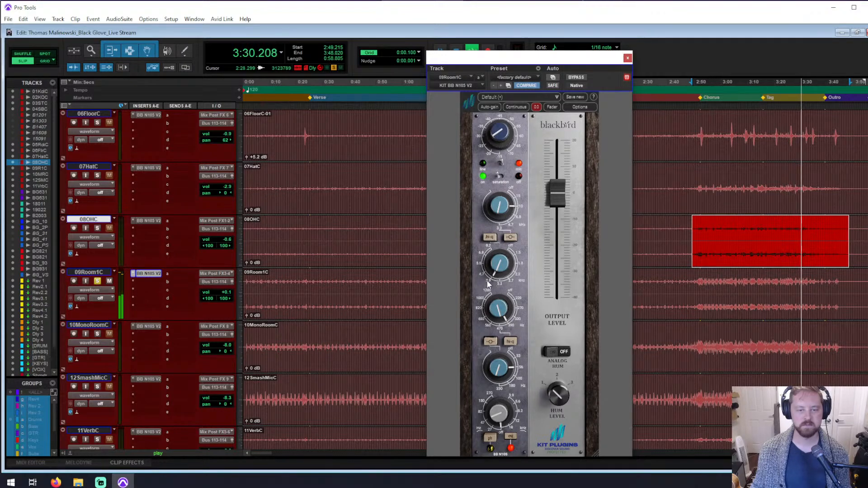
- Replay the range, lower 09Room1C to -4.8 dB against the full mix, and solo 08OHC, 09Room1C and 10MonoRoomC
key(space)
key(space)
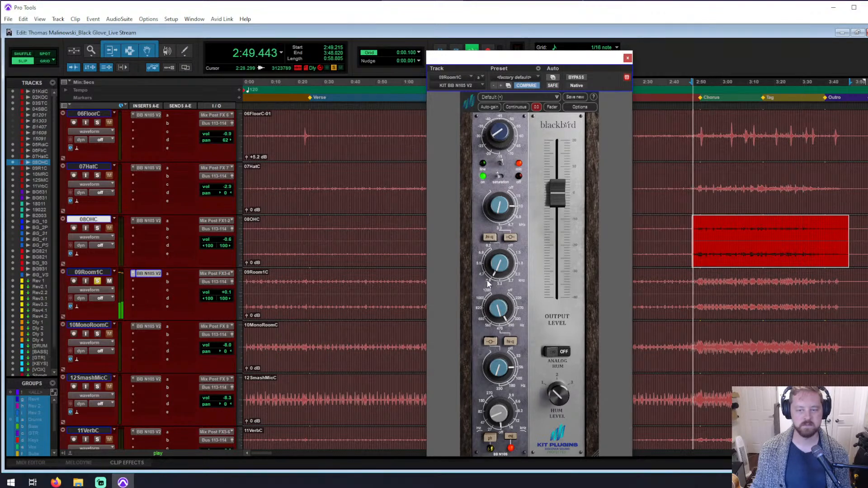
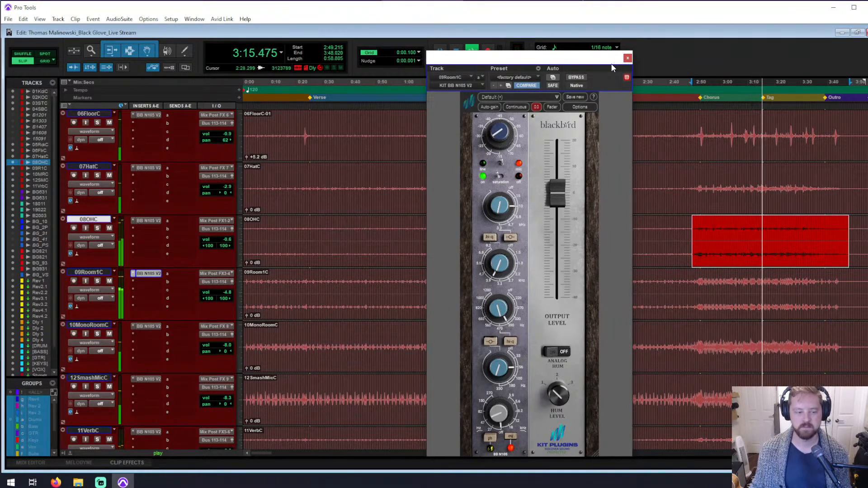
key(shift+s)
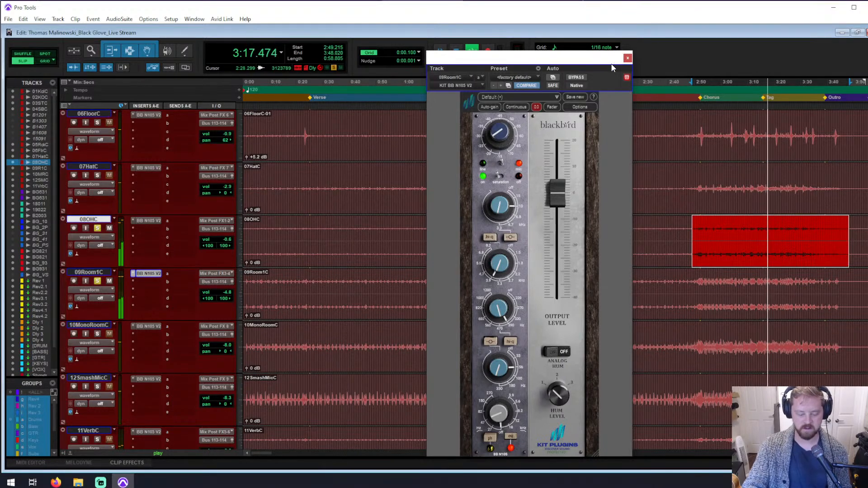
key(shift+s)
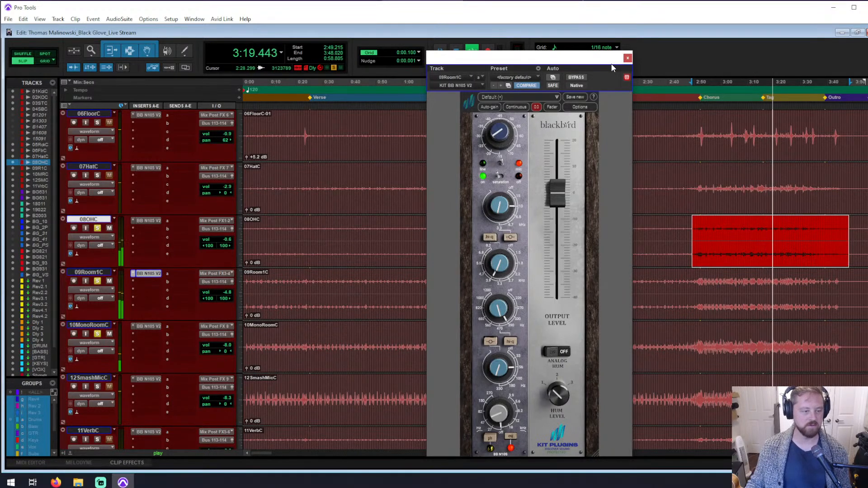
- Switch the 10MonoRoomC channel EQ to mic mode, adjust its input gain, and replay the range with only that track soloed
click(145, 327)
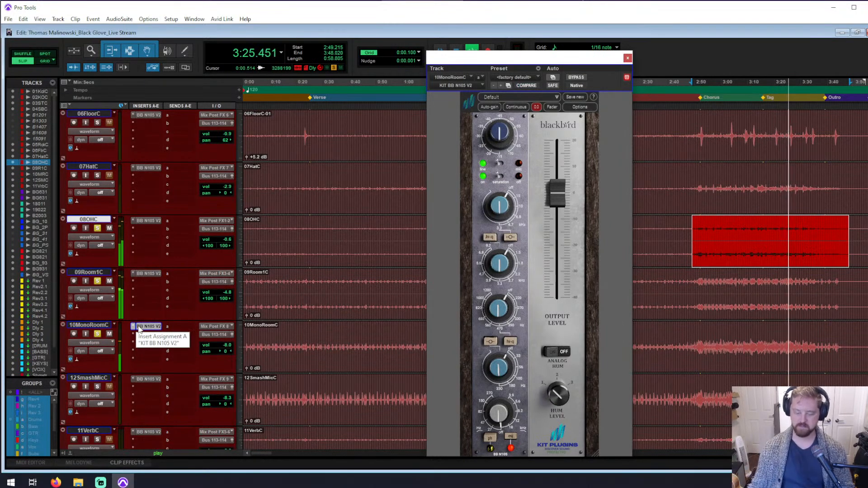
click(498, 165)
drag(497, 138, 498, 122)
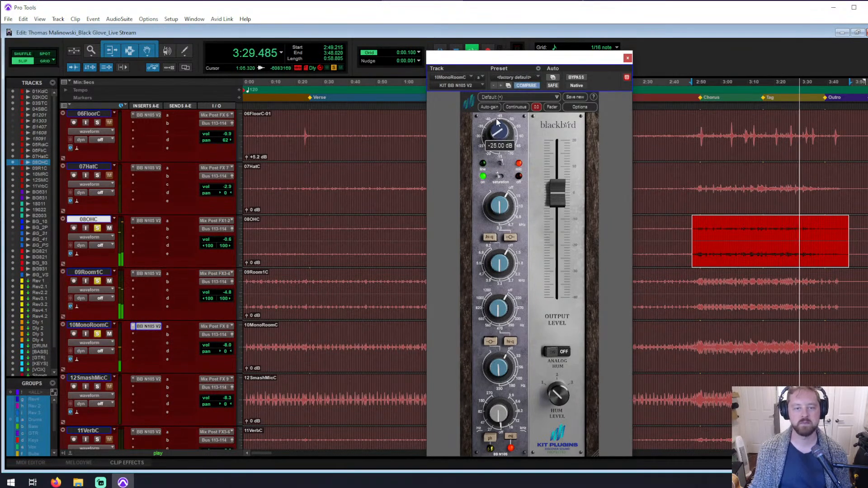
drag(495, 86, 495, 97)
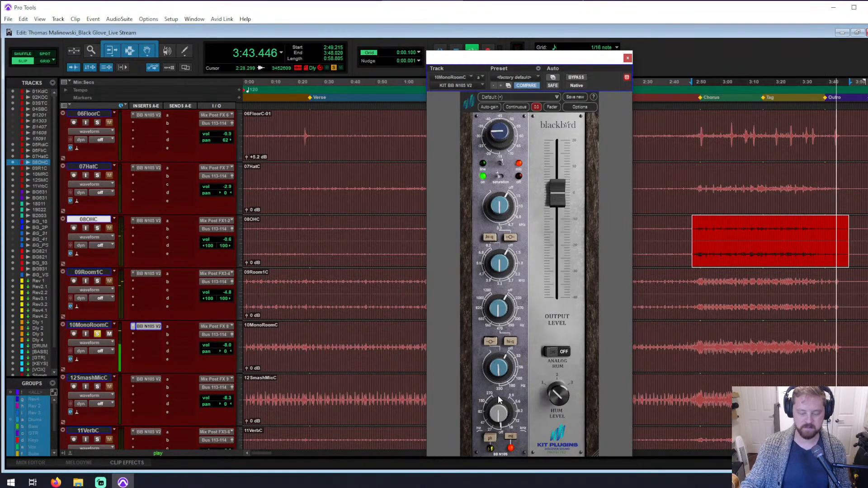
mouse_move(491, 149)
key(space)
key(space)
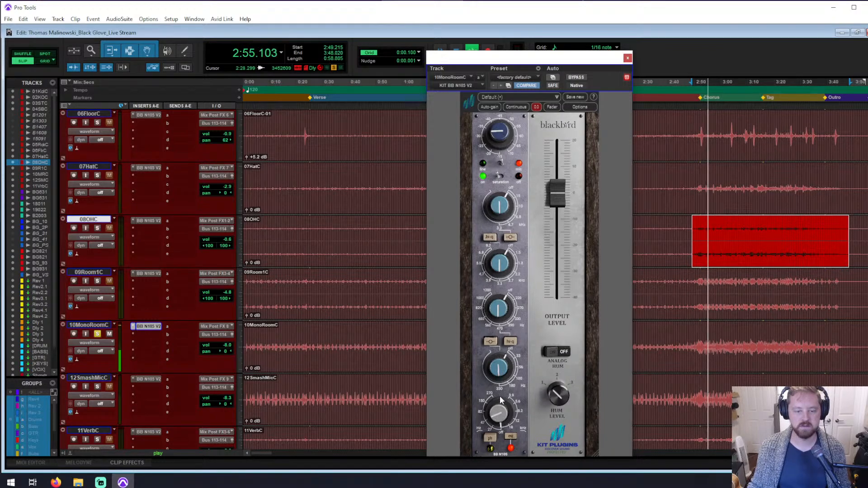
- Boost the low band and cut the low mids of the 10MonoRoomC EQ, trying the low-mid band's Hi-Q option on and off
click(521, 368)
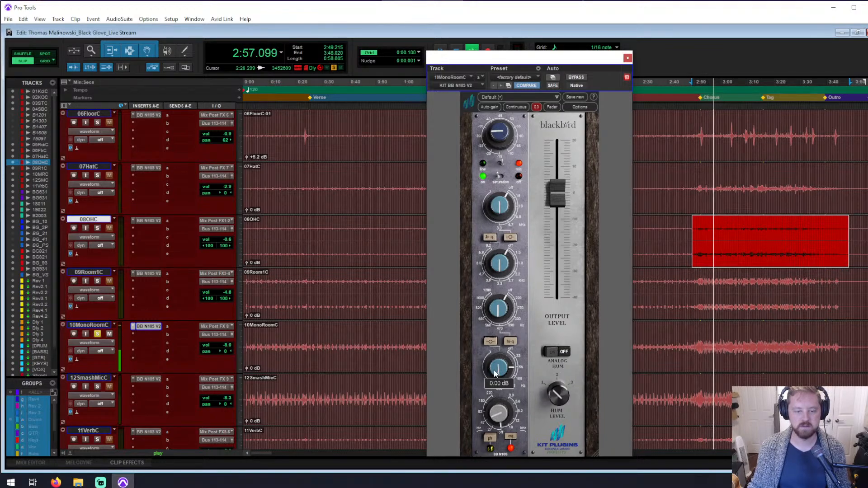
drag(499, 371, 496, 363)
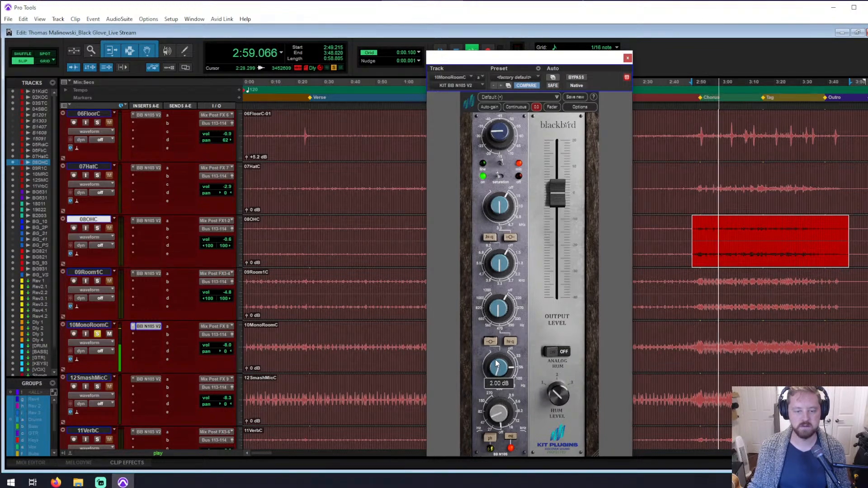
mouse_move(501, 323)
mouse_down()
mouse_move(498, 345)
mouse_move(498, 333)
mouse_up()
click(511, 341)
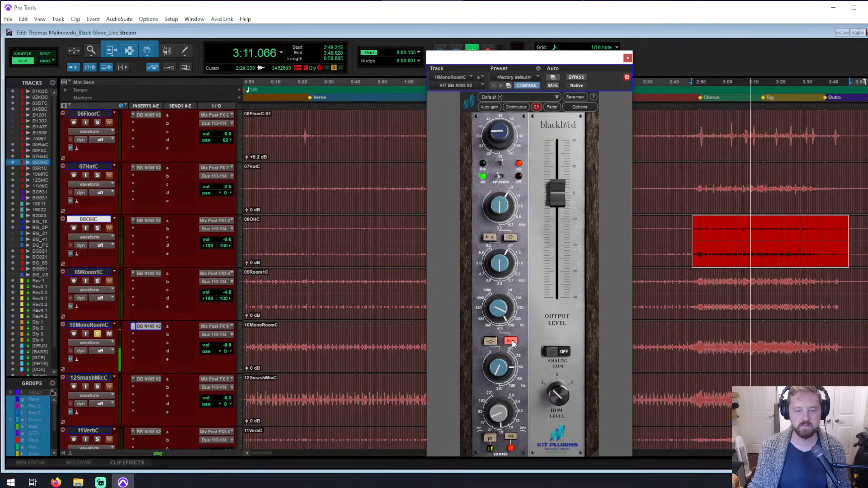
click(512, 342)
- Boost the high mids of the 10MonoRoomC EQ, set its high band to 0.70 dB, and solo the overheads and rooms together
mouse_move(496, 257)
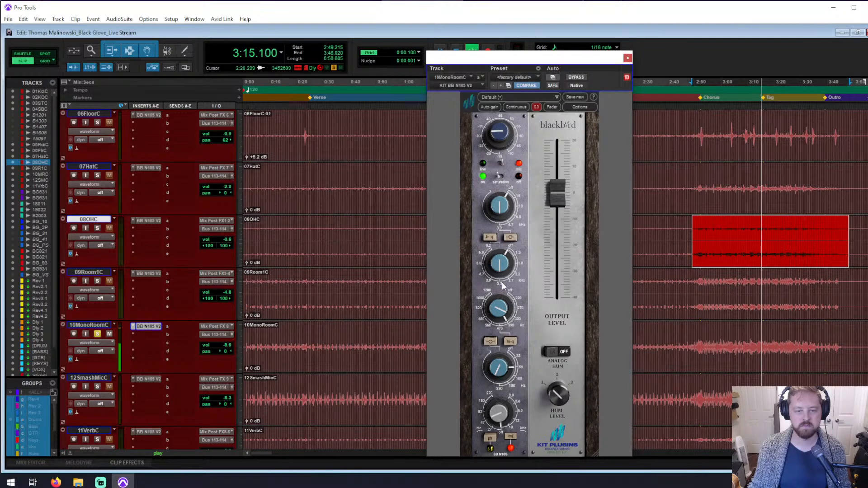
drag(503, 278, 503, 233)
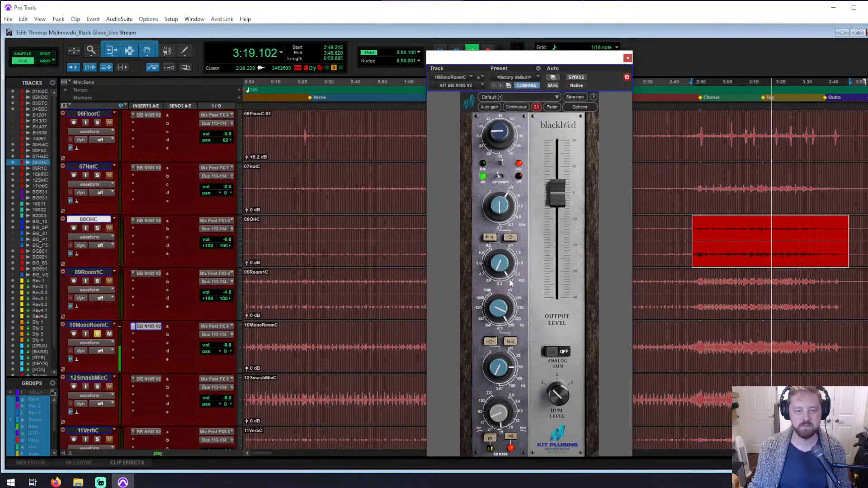
drag(498, 263, 503, 270)
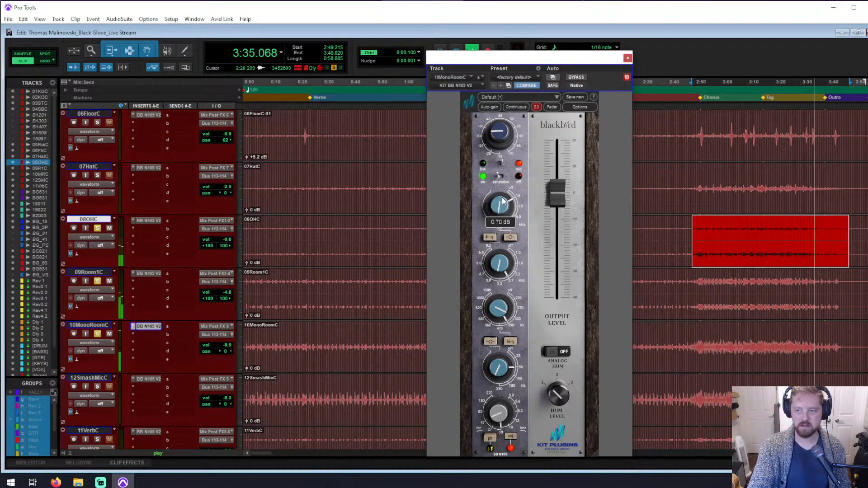
- Replay the soloed overheads and rooms, clear the solos, and lower 07HatC to -6.4 dB in the full mix
key(space)
key(space)
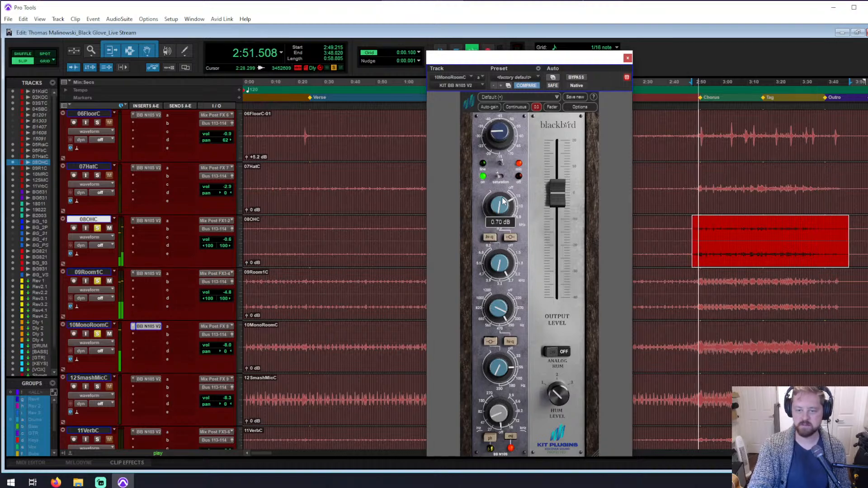
key(space)
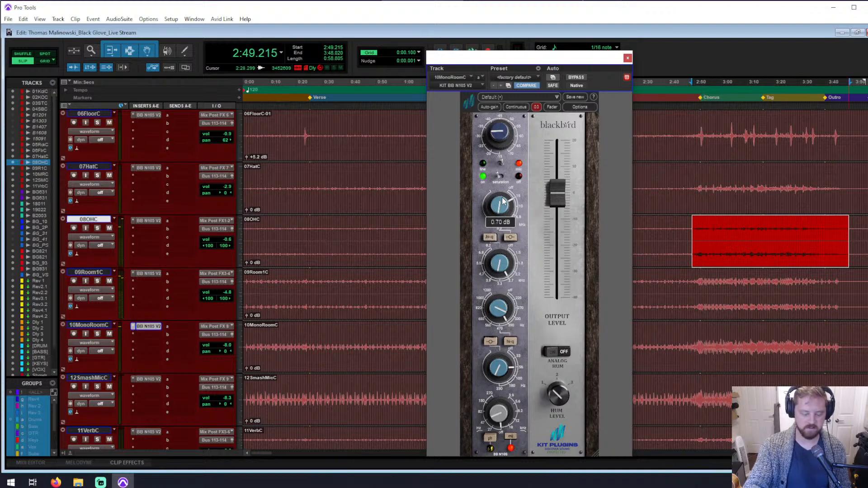
key(space)
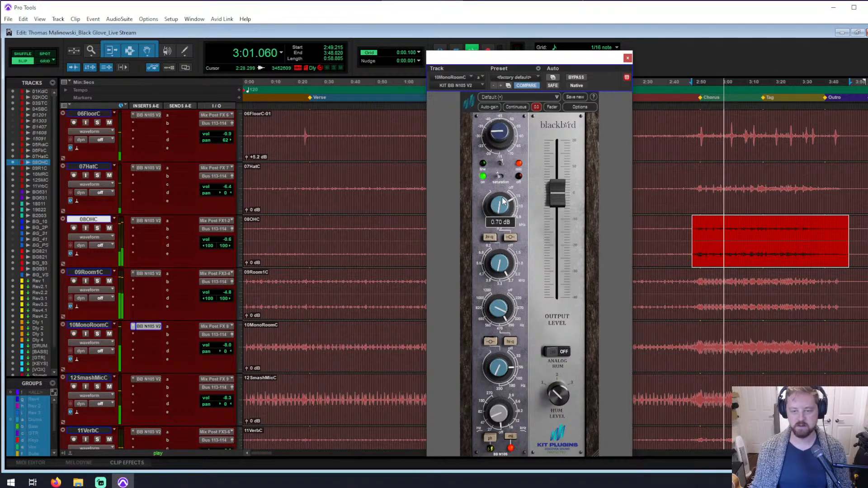
- Bring up the kick and snare tracks and set 03SnareTopC to -2.8 dB in the playing mix
scroll(504, 201, up, 2)
scroll(503, 202, up, 1)
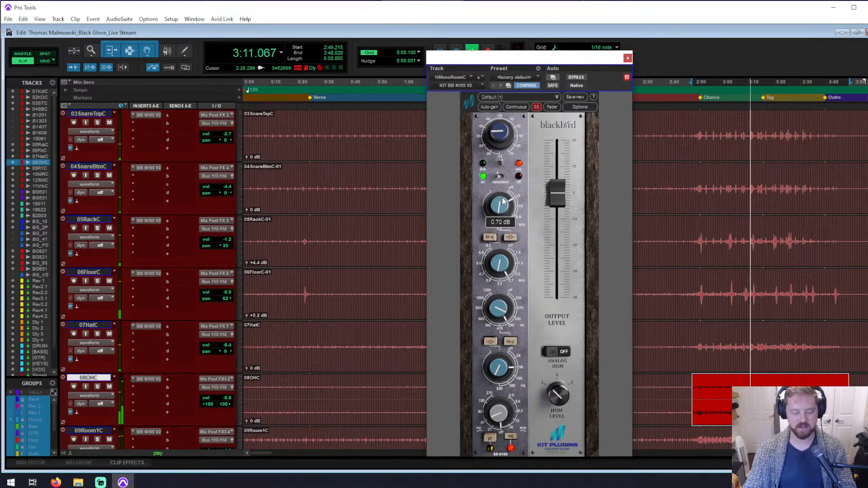
scroll(503, 202, up, 2)
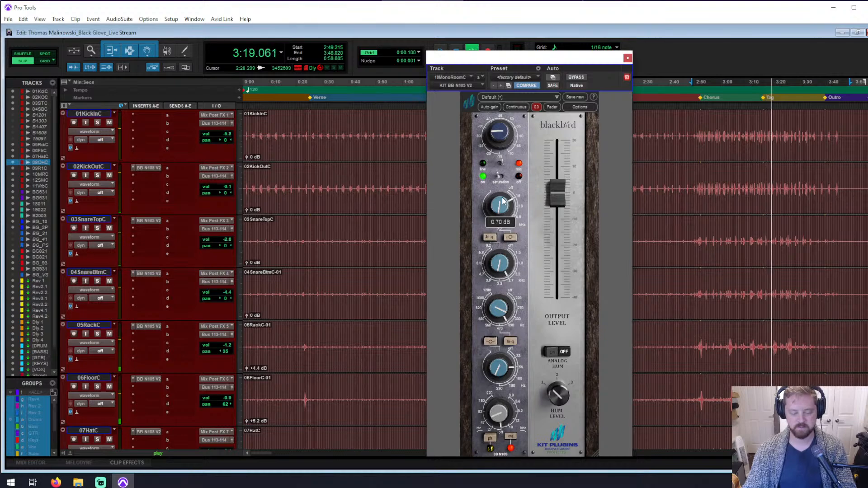
- Stop playback, switch to the mixer view and close the 10MonoRoomC channel EQ
key(space)
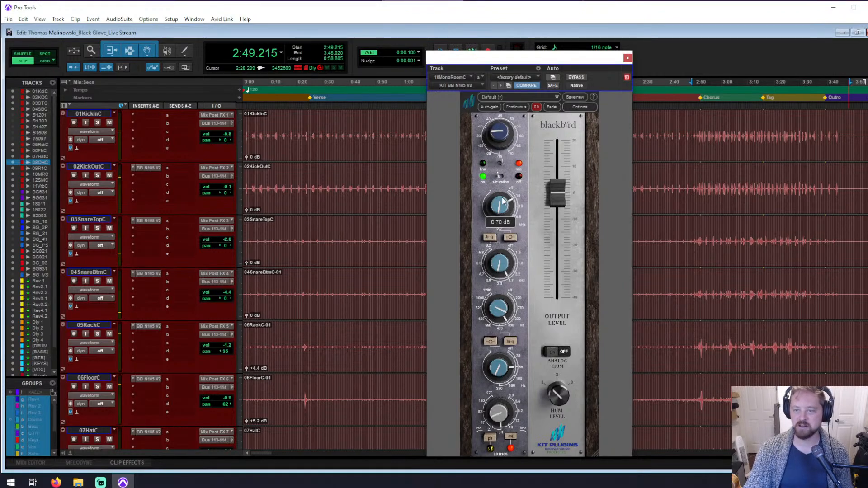
key(ctrl+equal)
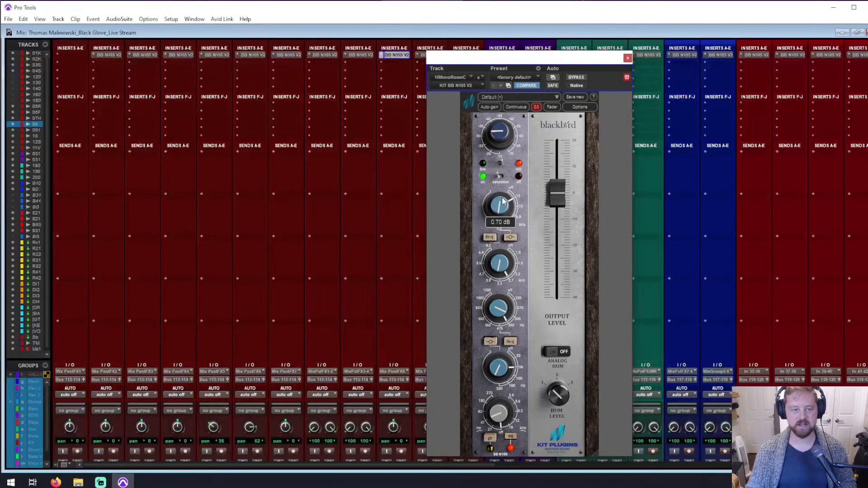
click(627, 58)
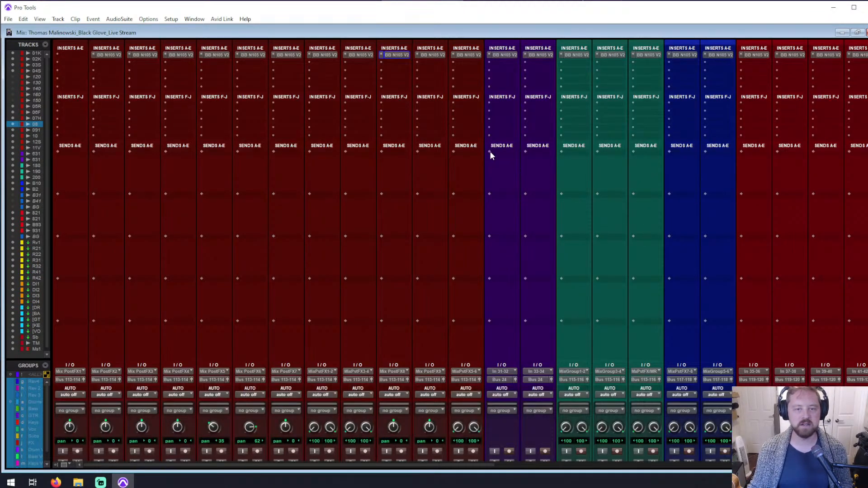
- Collapse the individually expanded sends across the mixer to bring the faders into view, and play the mix
click(490, 152)
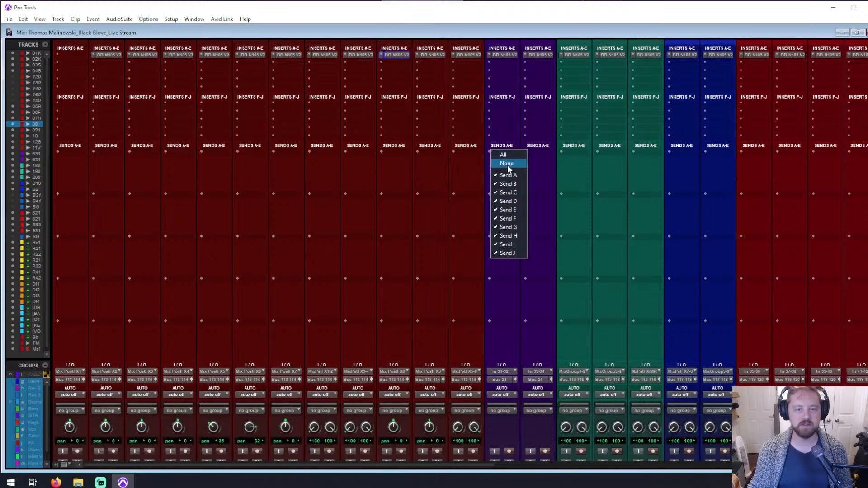
click(508, 164)
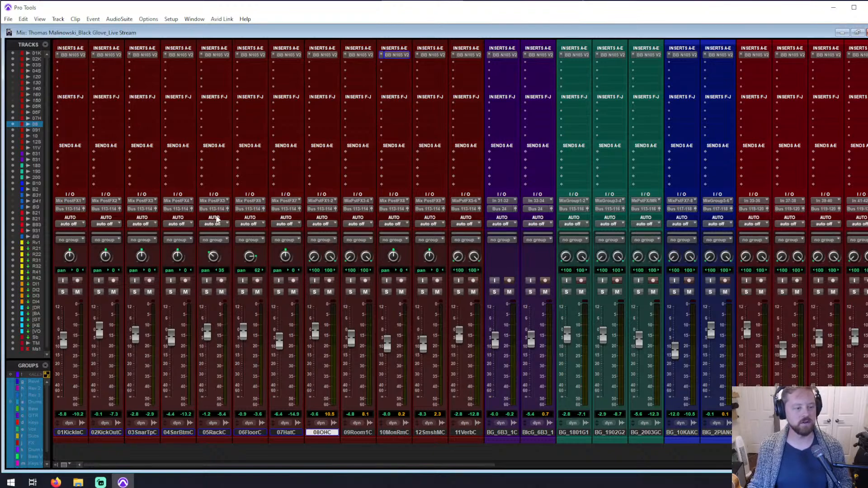
key(space)
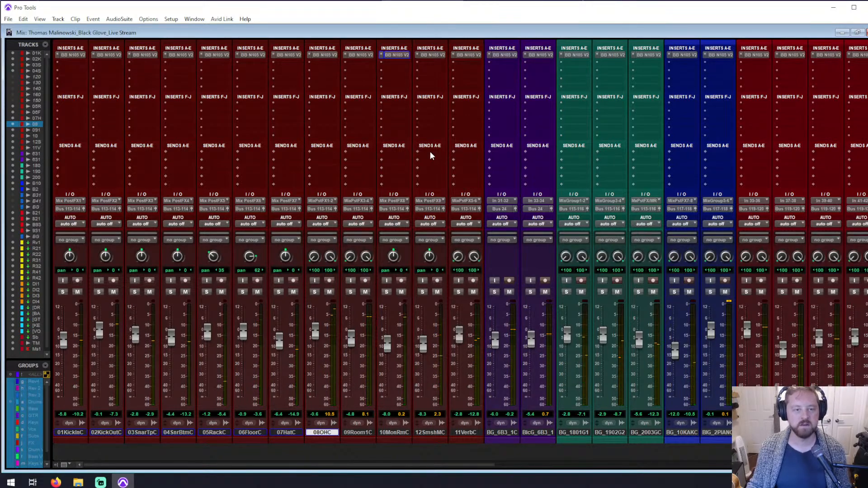
- Check the output paths in the I/O Setup, close it without changes and close the empty 10MonoRoomC plug-in window
click(430, 155)
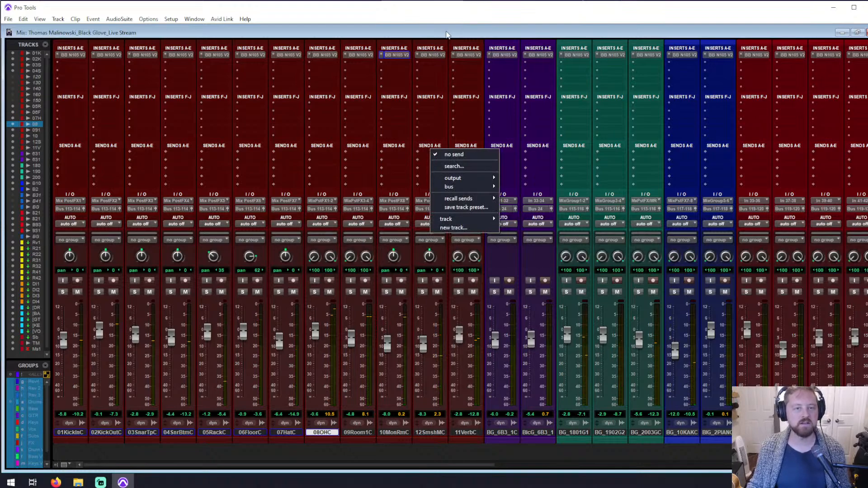
key(Escape)
click(172, 19)
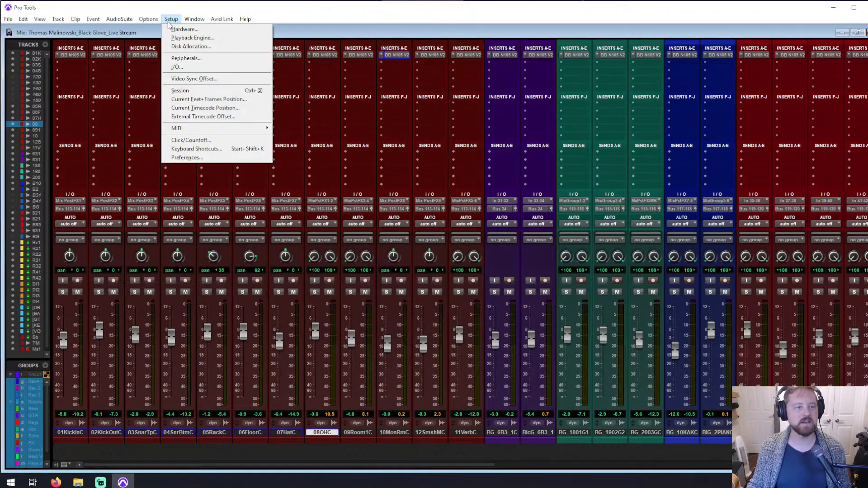
click(197, 67)
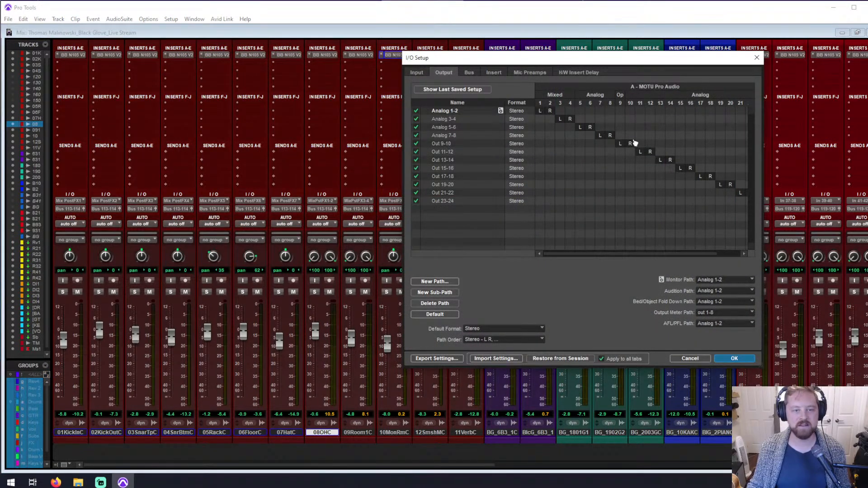
click(754, 59)
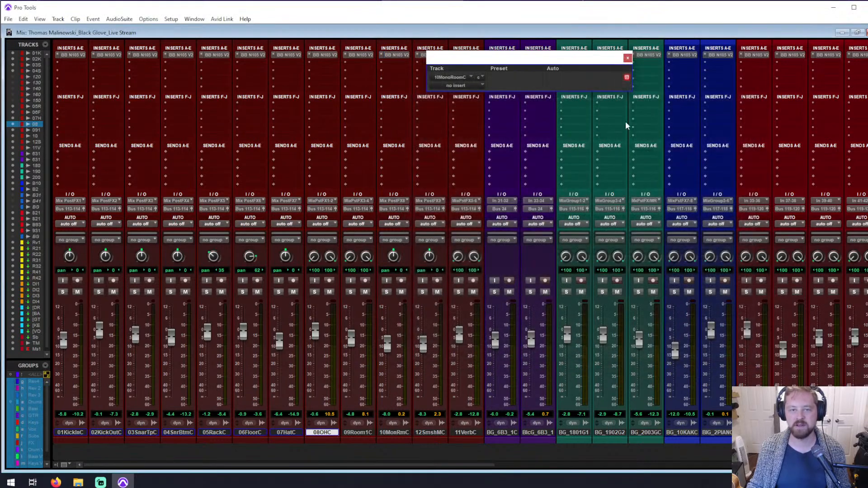
click(627, 58)
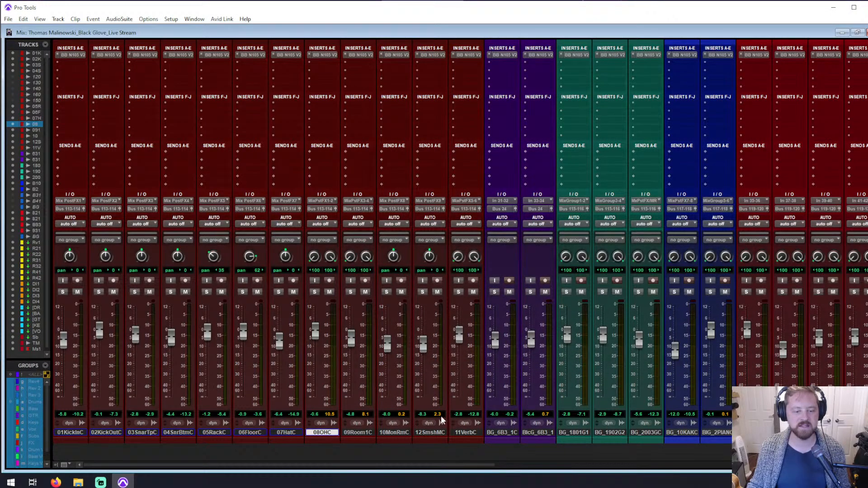
- Try hardware Insert 8 on the first F-J insert slot of 12SmshMC and briefly play the mix
click(431, 432)
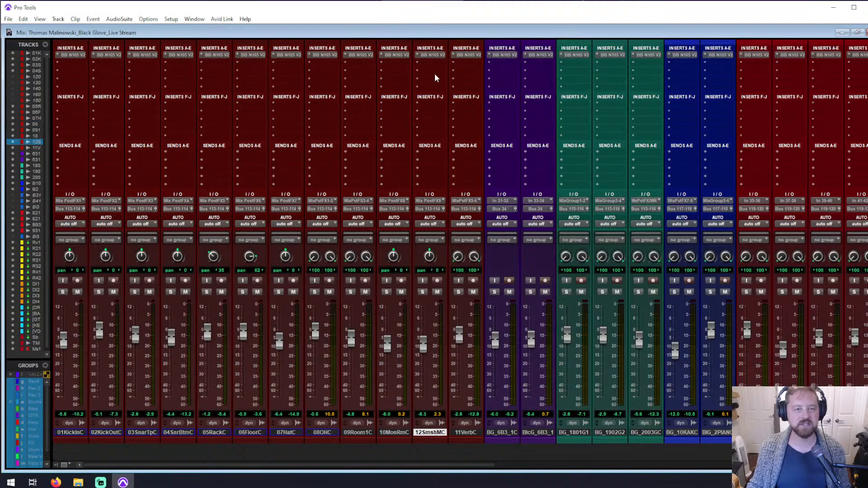
click(430, 155)
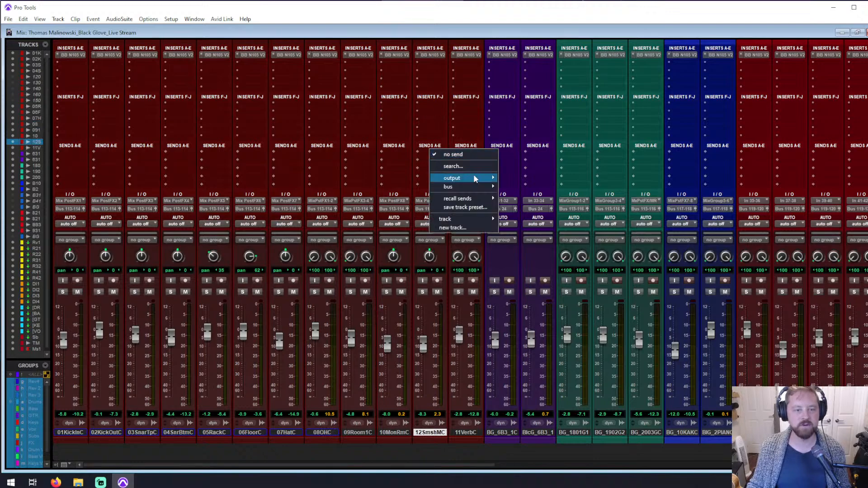
mouse_move(485, 179)
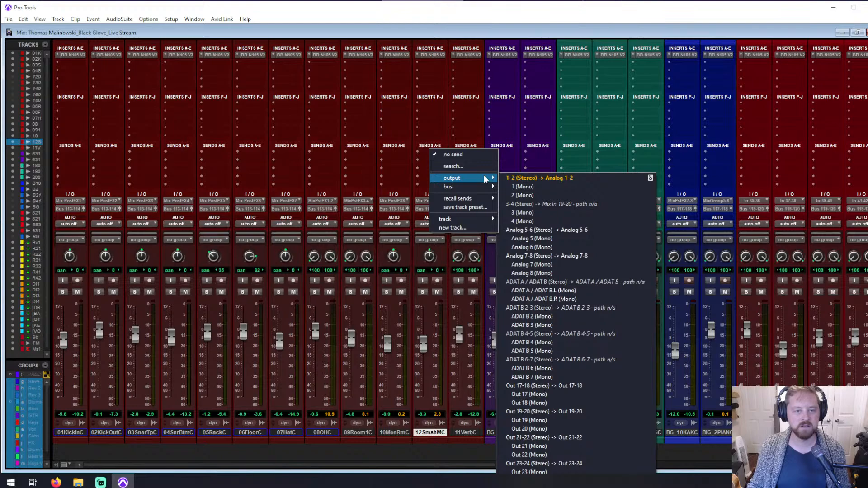
click(433, 104)
click(433, 104)
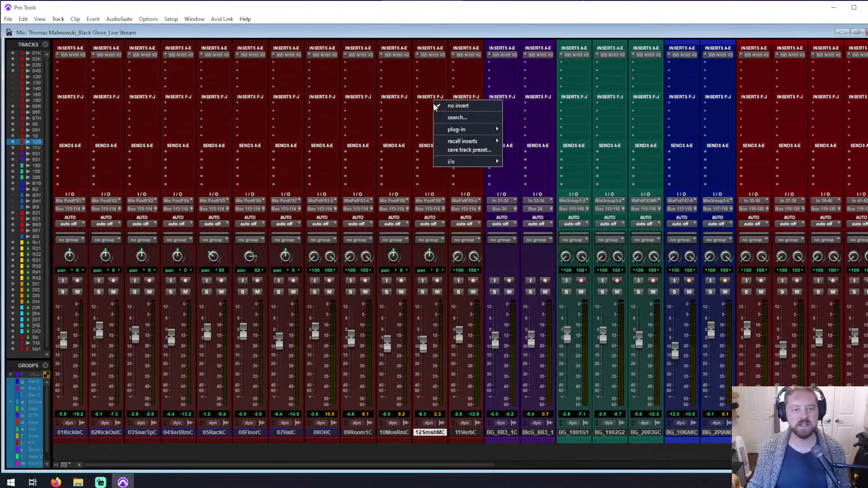
mouse_move(486, 144)
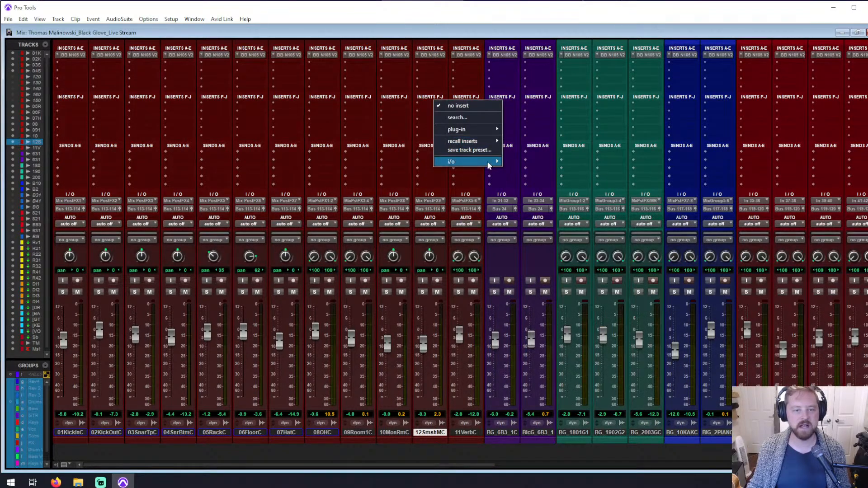
mouse_move(489, 164)
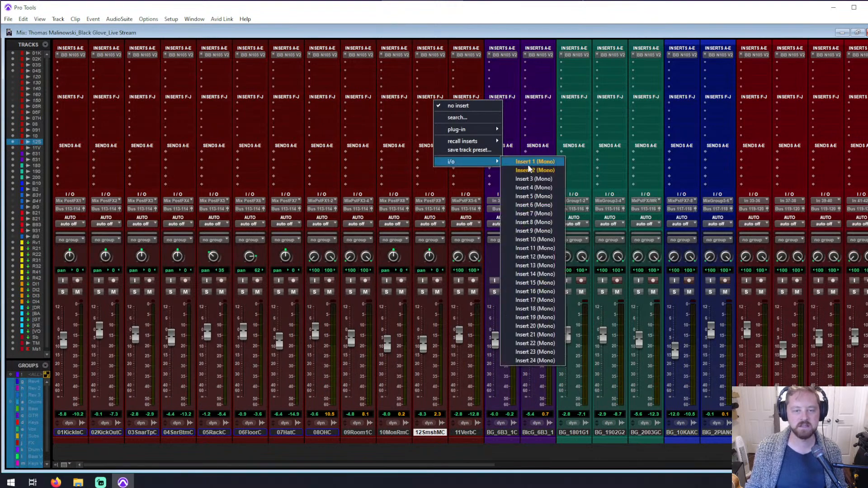
click(549, 221)
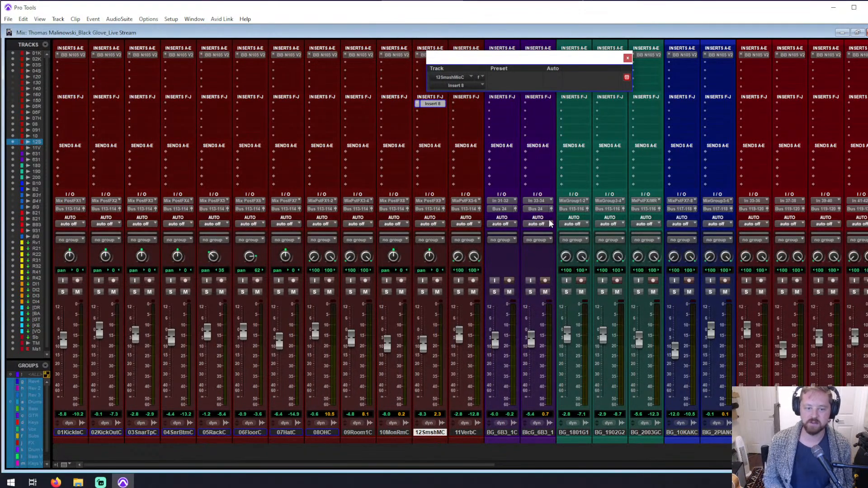
key(space)
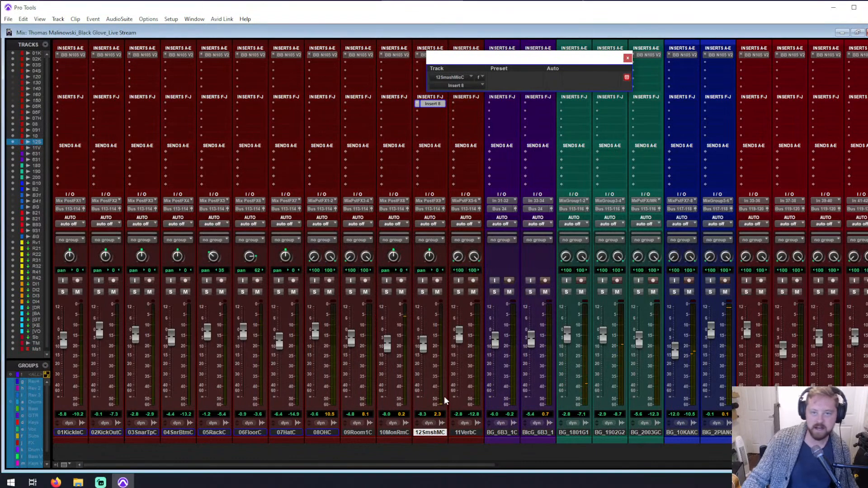
click(628, 58)
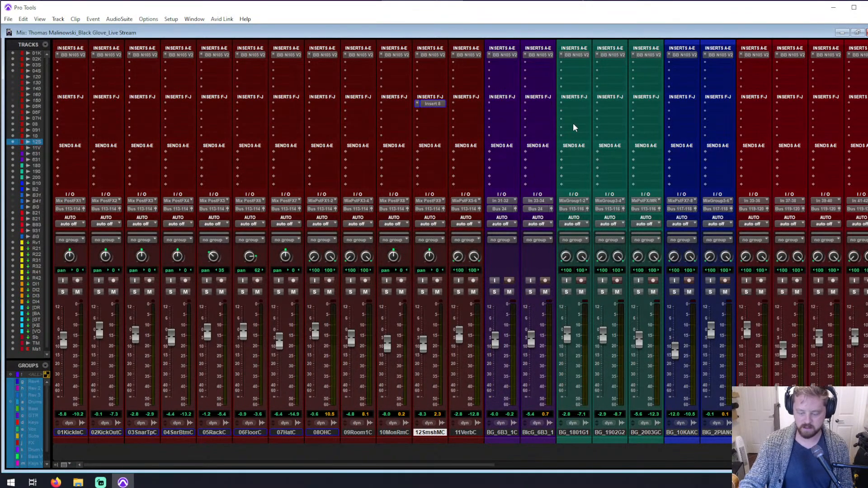
- Solo 12SmshMC and remove its hardware Insert 8
scroll(573, 123, right, 3)
key(shift+s)
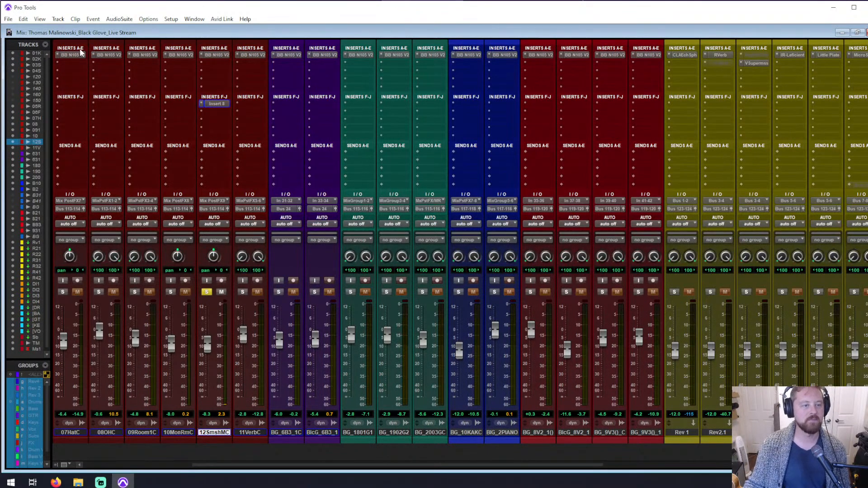
click(203, 105)
click(226, 107)
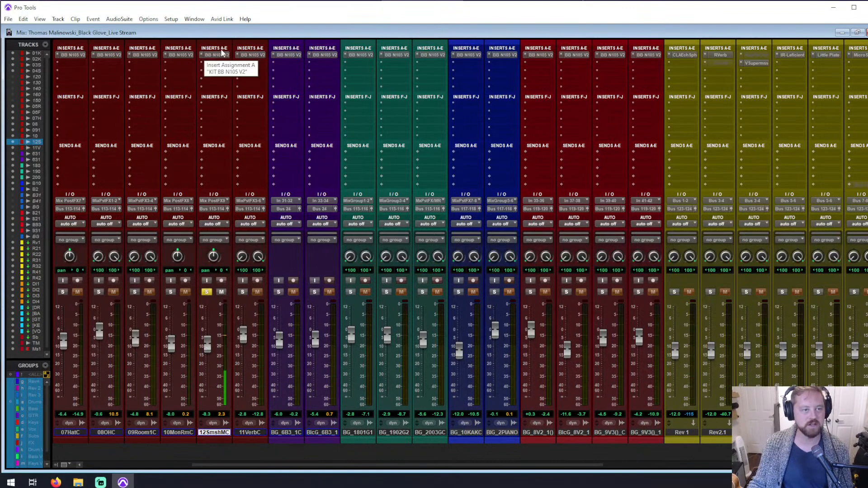
- Switch the KIT BB N105 V2 on 12SmshMC out of line mode, raise its input gain and lower its output level
click(465, 82)
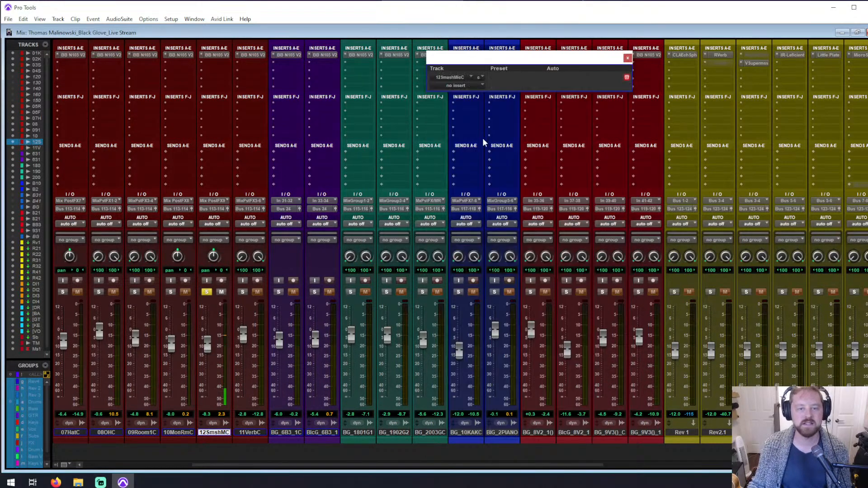
click(216, 56)
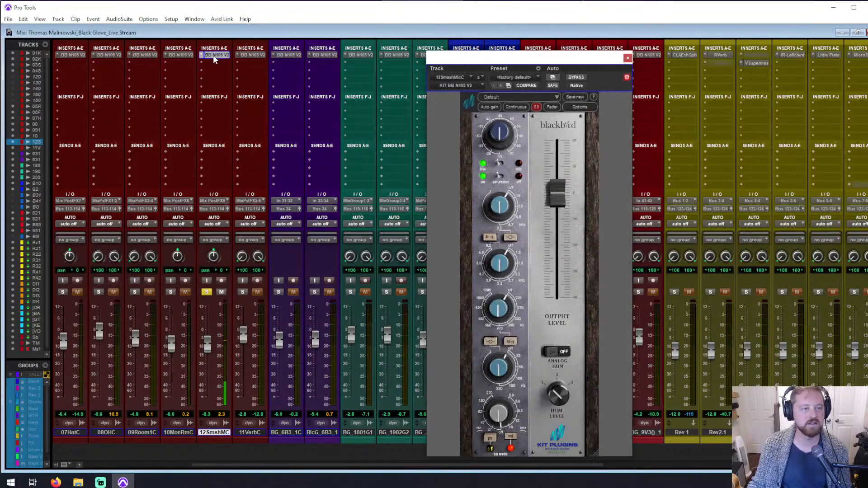
click(500, 163)
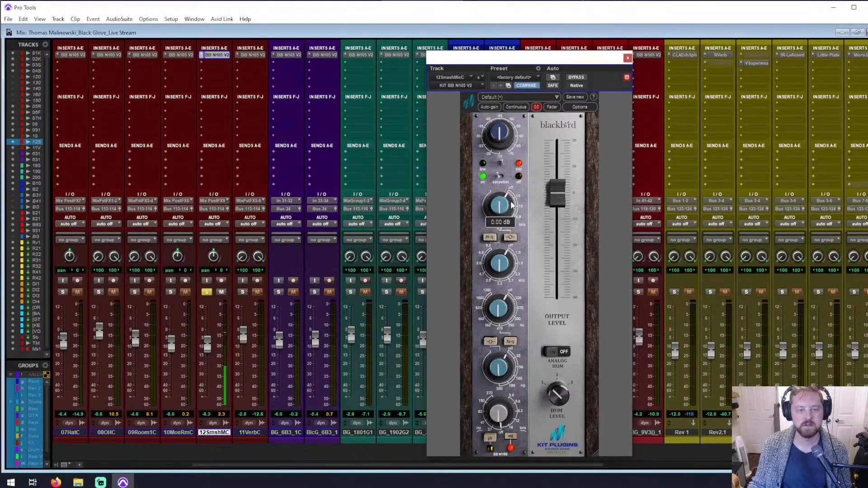
drag(500, 135, 502, 99)
drag(557, 194, 560, 219)
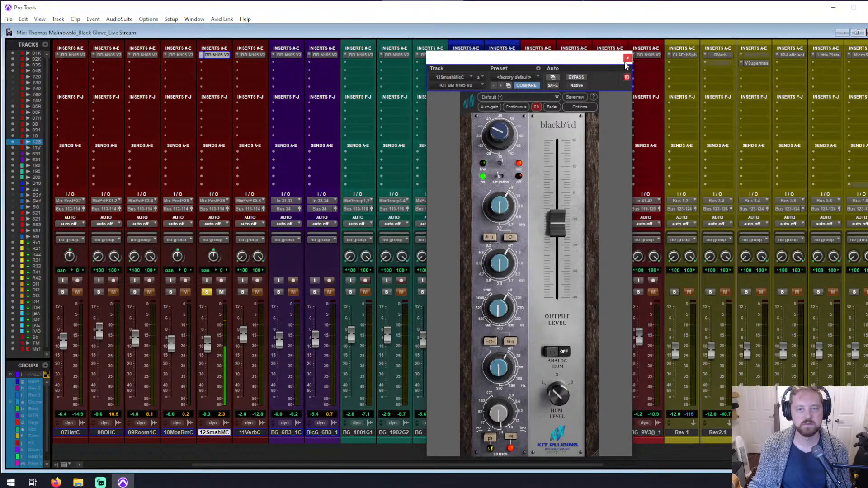
click(627, 58)
- Add the mono Devil-Loc dynamics plug-in to 12SmshMC in the slot directly below the channel EQ
click(215, 60)
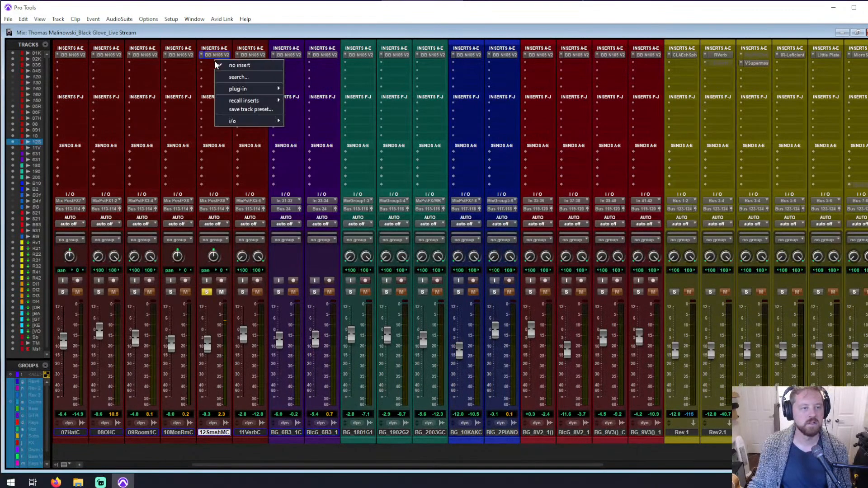
mouse_move(263, 89)
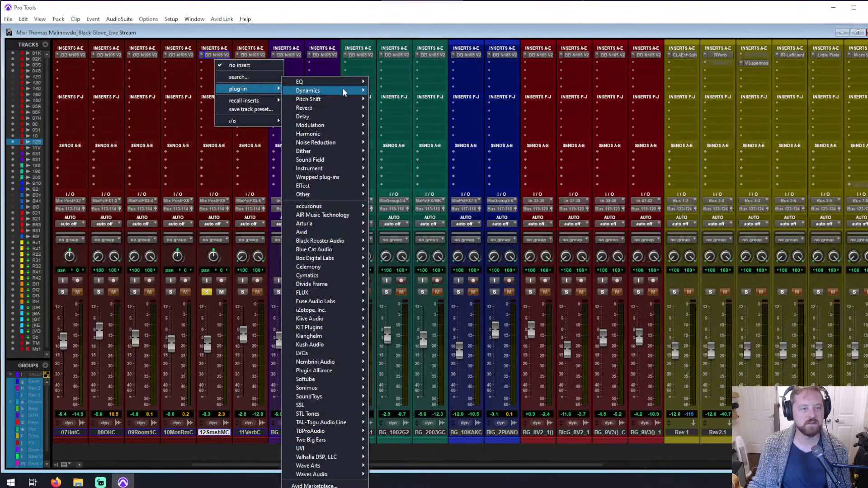
mouse_move(343, 91)
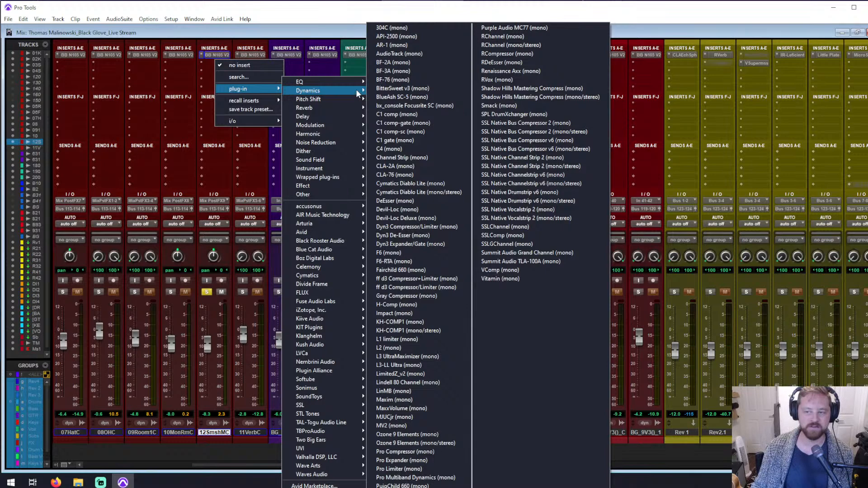
click(443, 210)
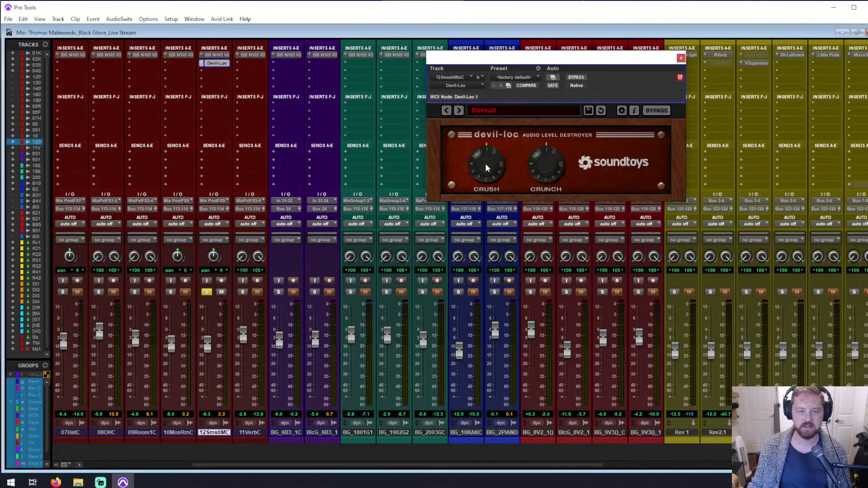
- Raise the Crush and adjust the Crunch of Devil-Loc on 12SmshMC, and close the plug-in
drag(485, 163, 486, 132)
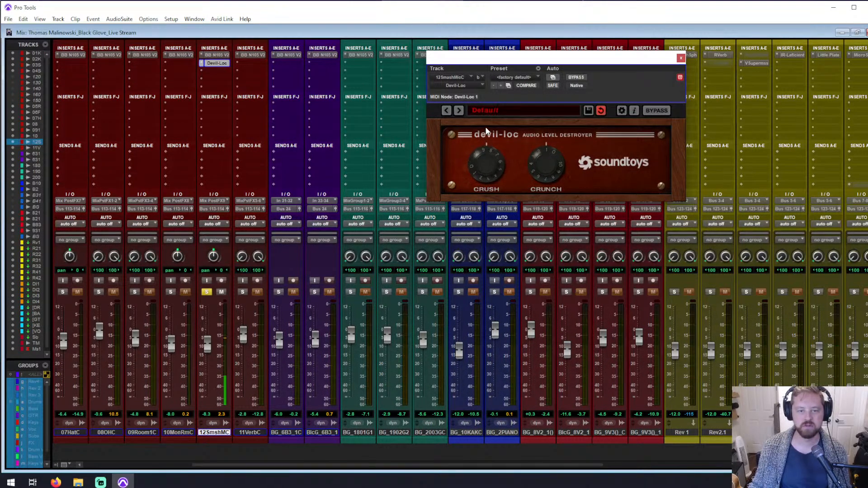
mouse_move(550, 164)
mouse_down()
mouse_move(552, 129)
mouse_move(550, 148)
mouse_up()
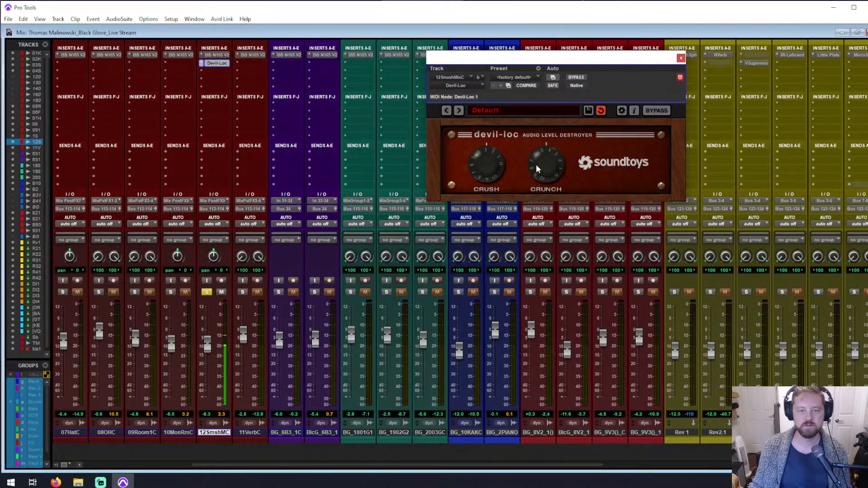
drag(538, 168, 535, 183)
click(679, 59)
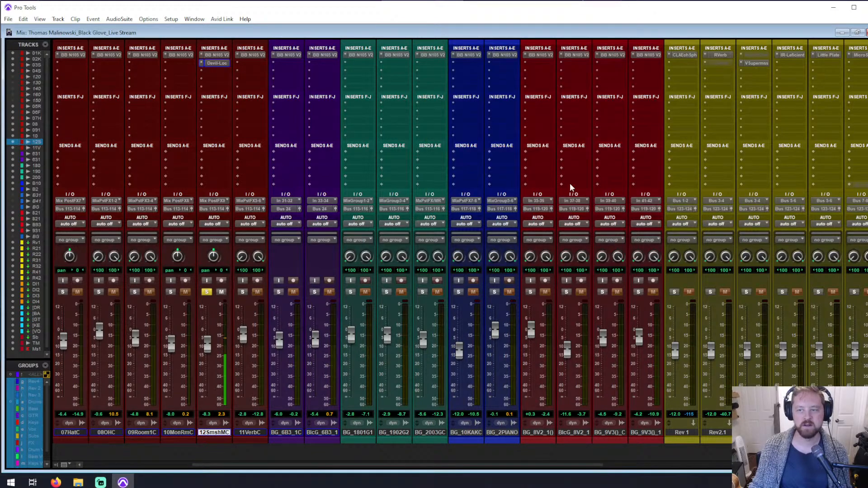
- Unsolo 12SmshMC, blend it into the playing mix at -9.9 dB and compare the mix with it muted
click(207, 292)
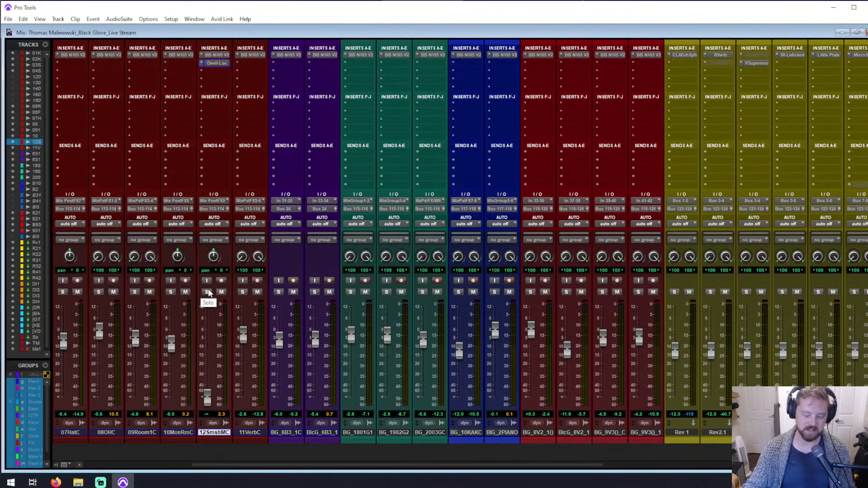
key(space)
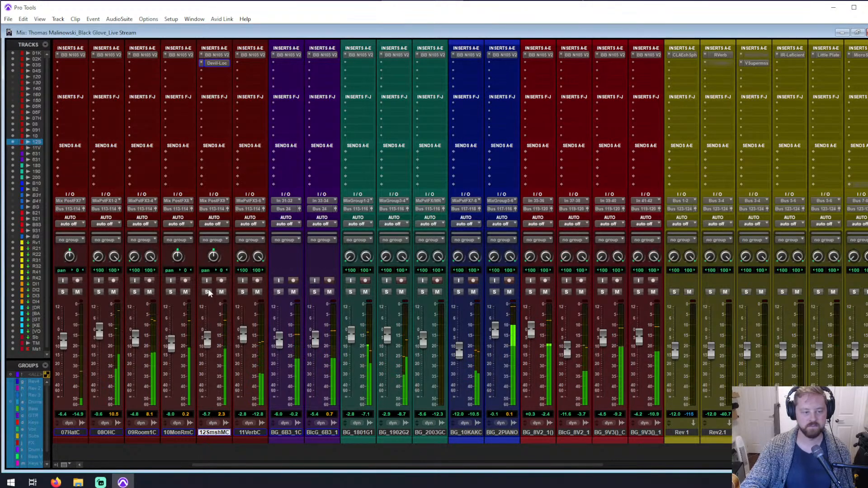
key(shift+m)
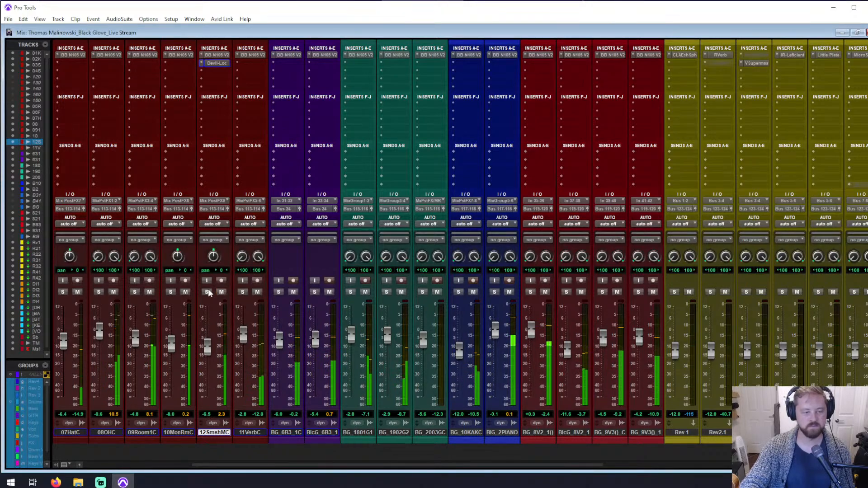
key(shift+m)
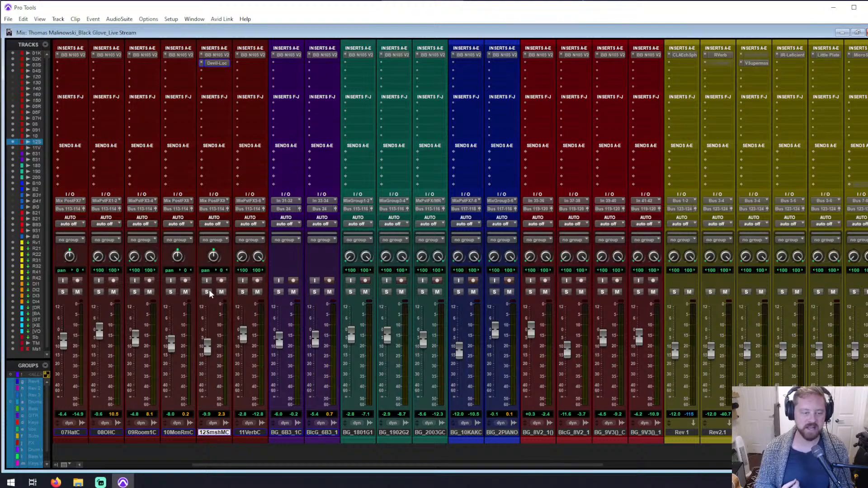
- Solo 11VerbC during playback and adjust the high-pass filter of its KIT BB N105 V2 channel EQ
click(249, 433)
key(shift+s)
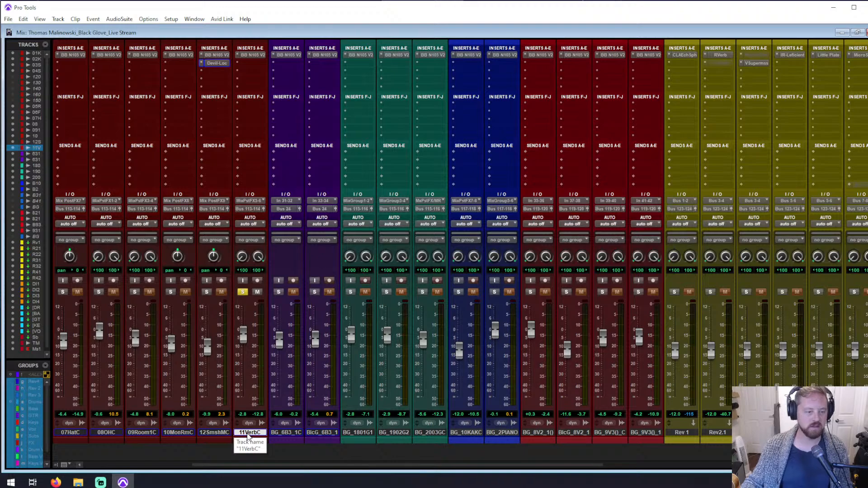
key(space)
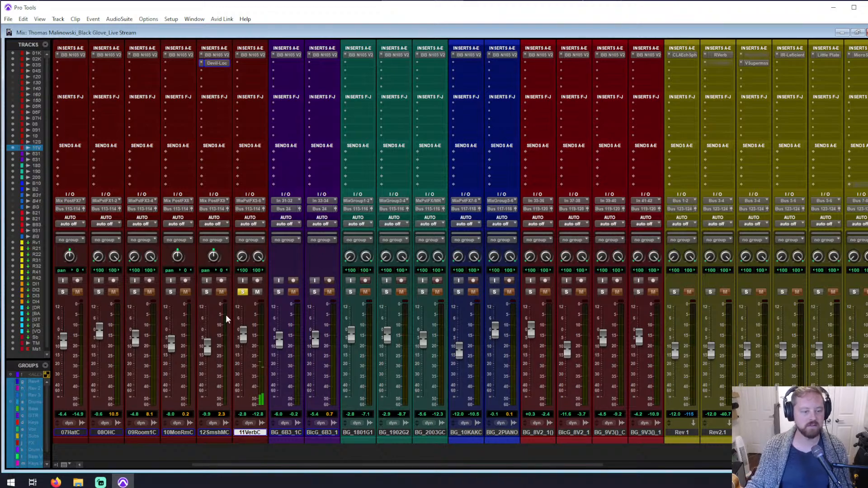
click(253, 55)
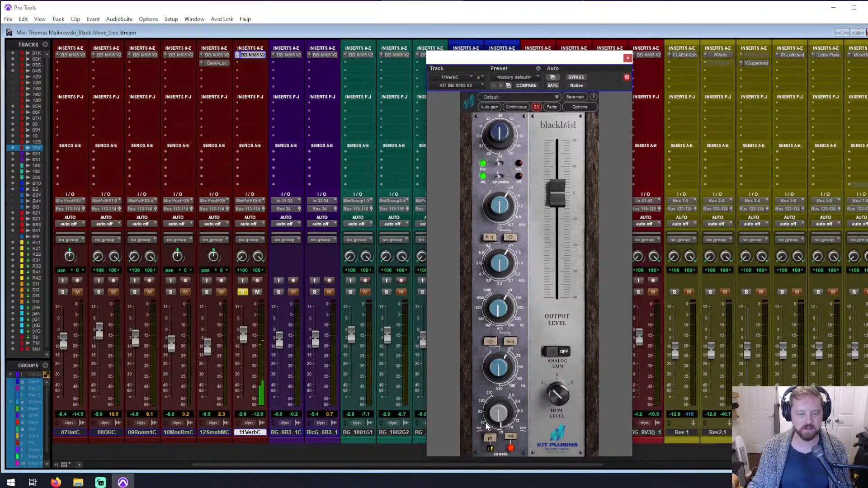
drag(489, 398, 492, 403)
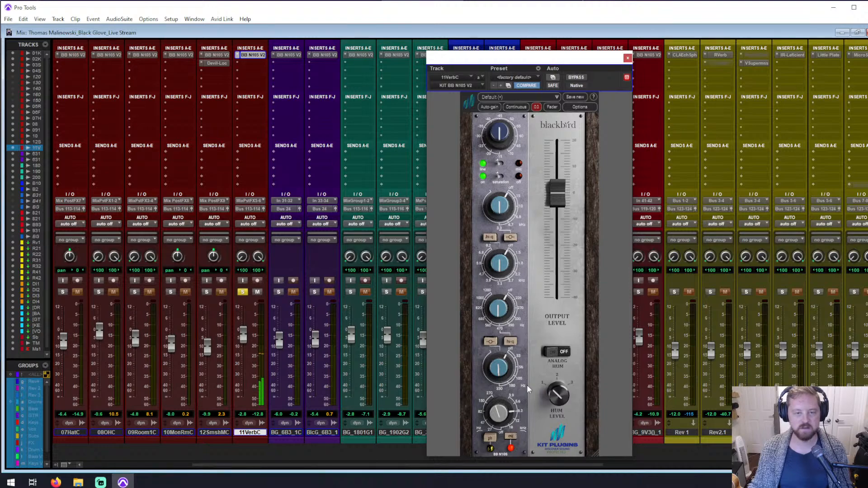
- Switch the 11VerbC EQ out of line mode, raise its input gain with a slight high-mid boost, then unsolo the track and close the plug-in
click(500, 164)
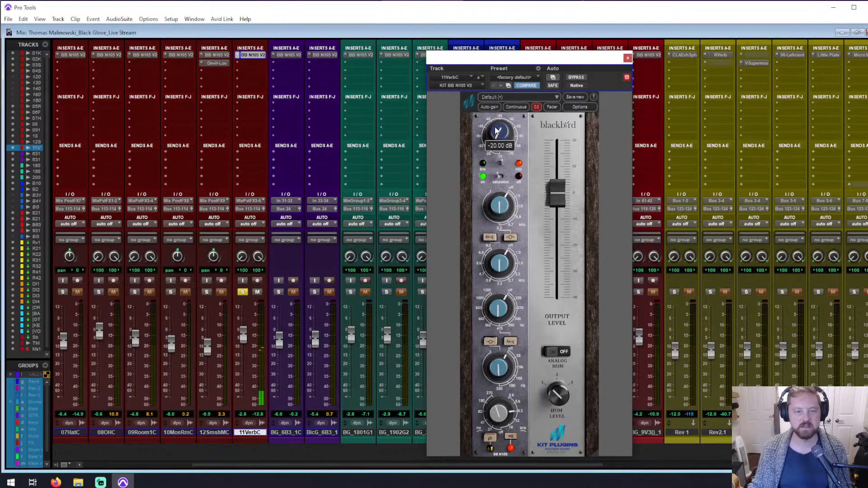
drag(496, 126, 497, 120)
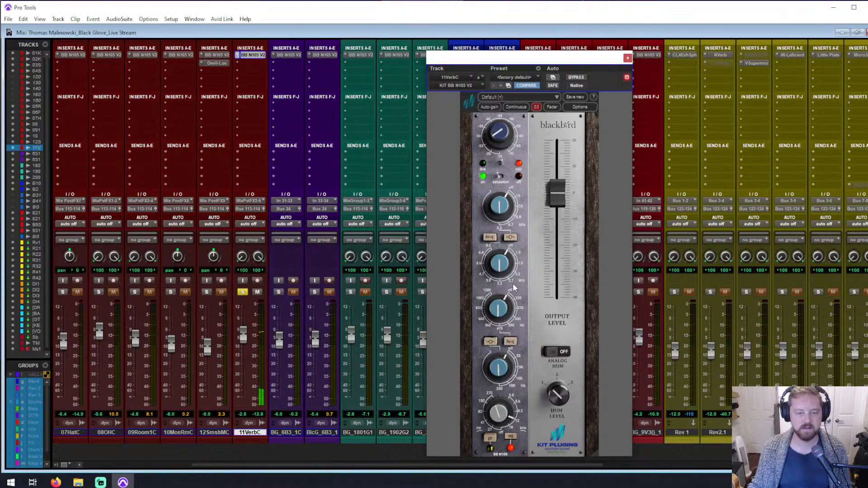
mouse_move(503, 255)
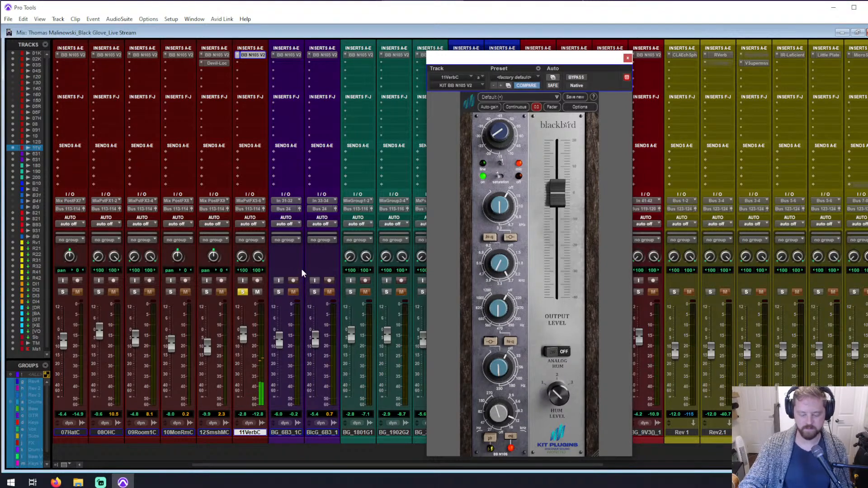
key(shift+s)
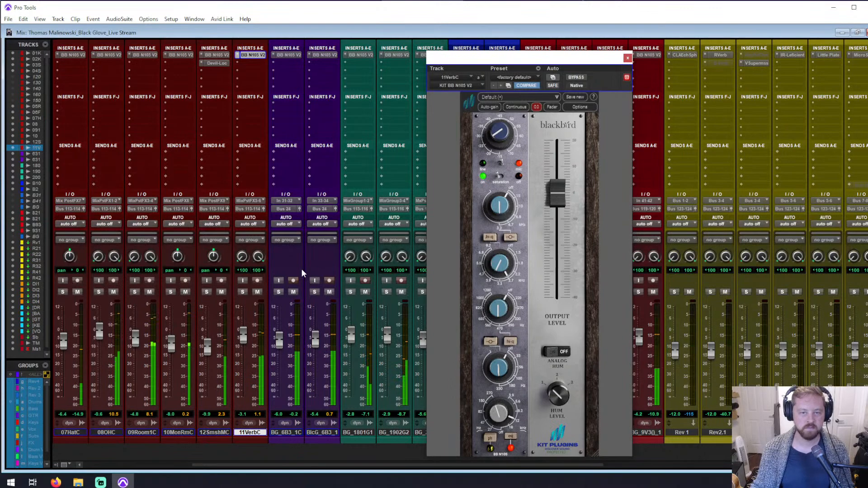
click(628, 58)
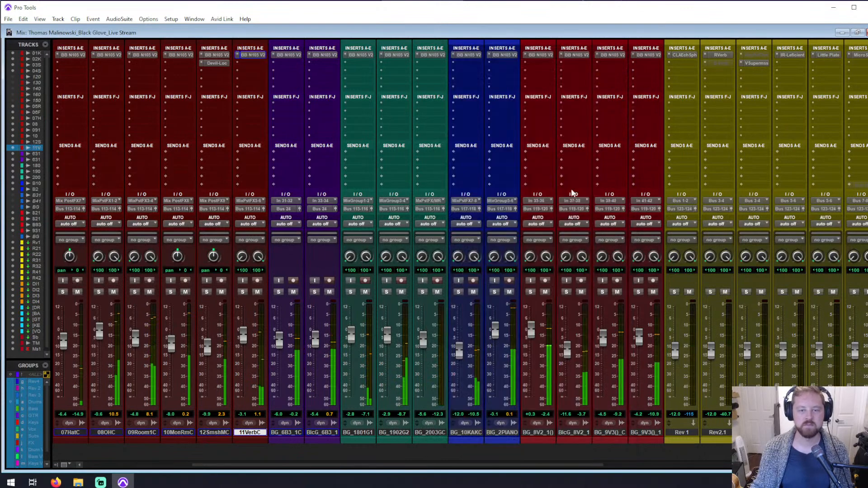
- Lower the drum ambience faders, with 10MonRmC at -14.5 dB, 12SmshMC at -18.0 dB and 11VerbC at -7.6 dB, and reduce the [DRUMS] bus
scroll(386, 331, left, 6)
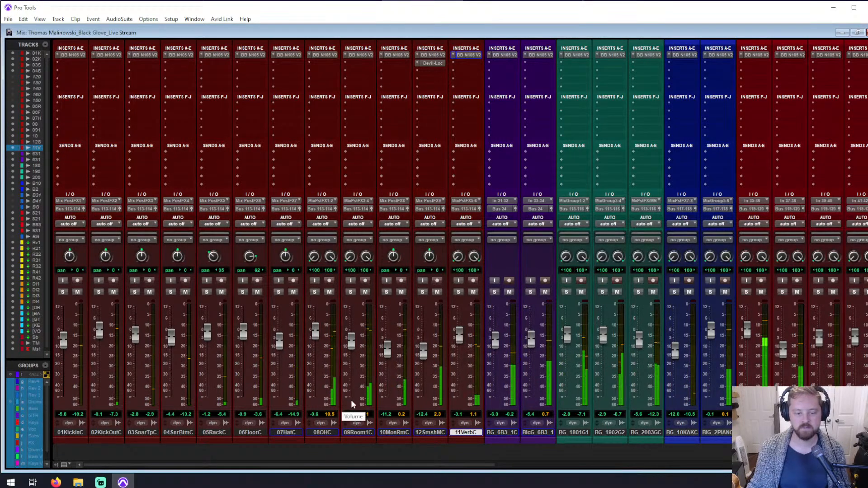
scroll(351, 400, right, 10)
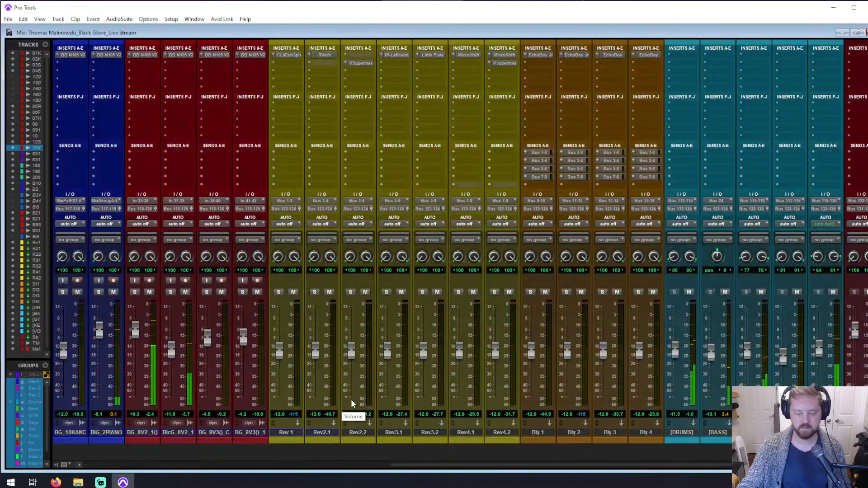
scroll(351, 400, right, 3)
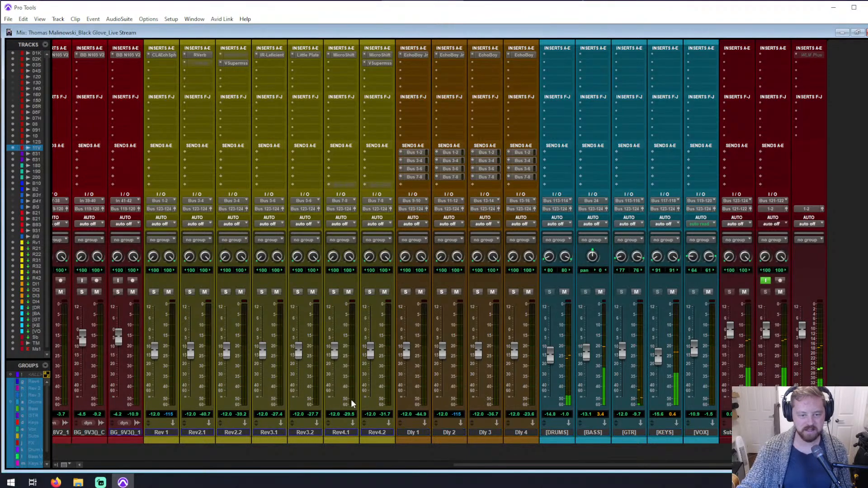
scroll(350, 399, left, 10)
scroll(351, 399, left, 5)
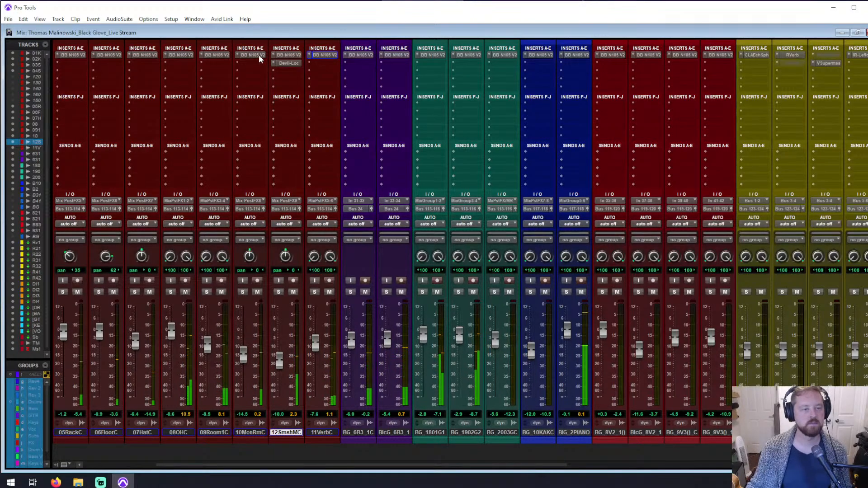
- Check the input gain on the channel EQs of 10MonRmC and 09Room1C
mouse_move(498, 131)
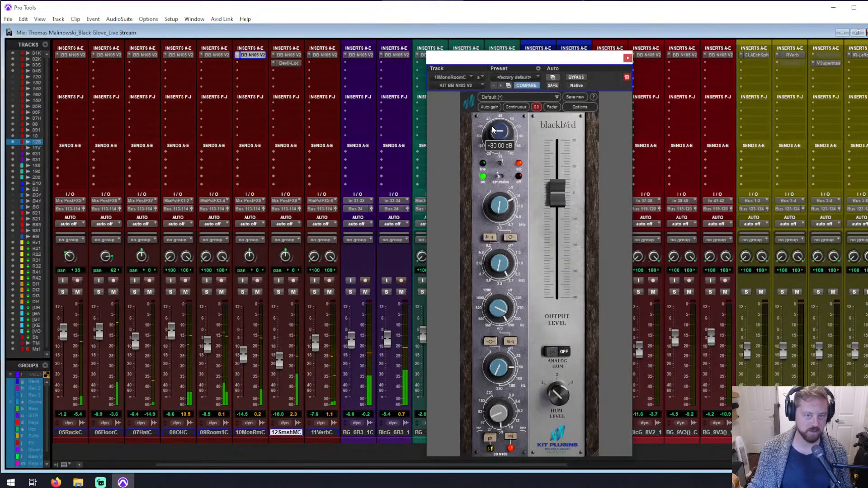
click(218, 54)
mouse_move(501, 145)
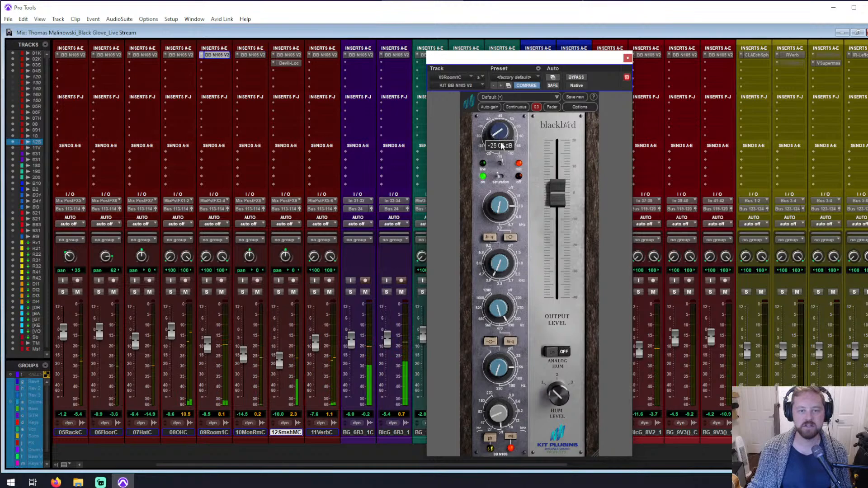
click(628, 58)
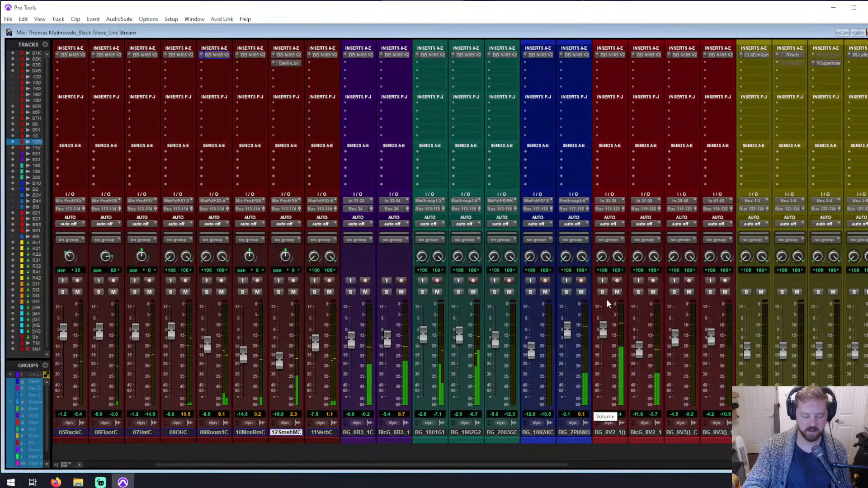
- Solo 07HatC with its fader at +12.0 dB and take its KIT BB N105 V2 out of line mode, comparing both settings
key(shift+s)
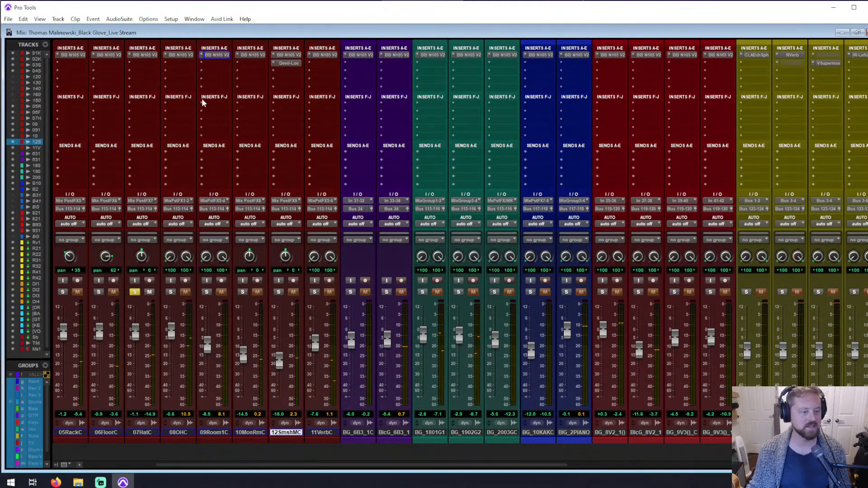
click(148, 53)
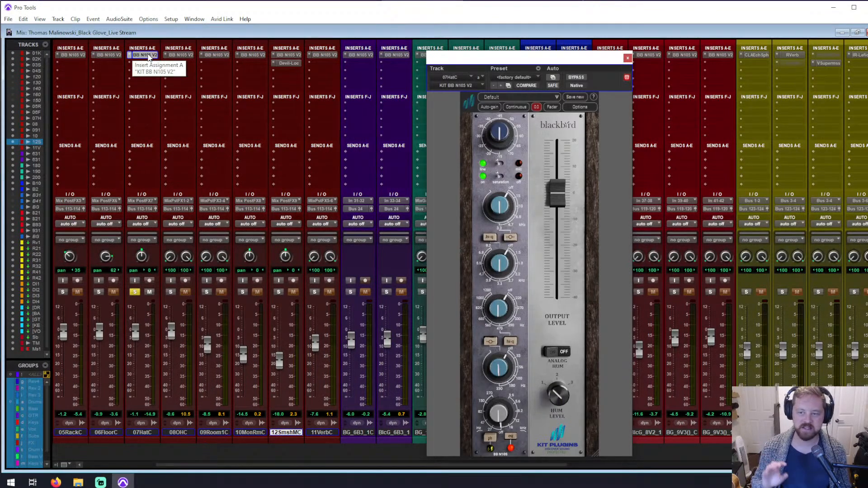
click(500, 163)
mouse_move(568, 202)
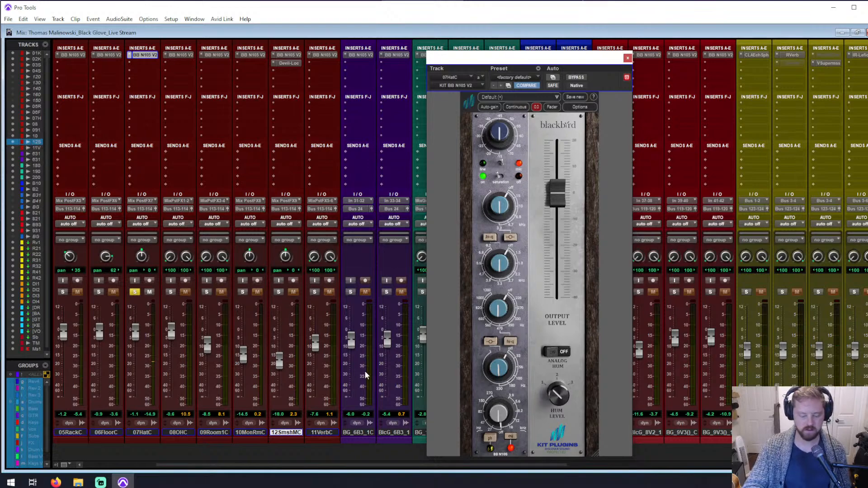
mouse_move(489, 129)
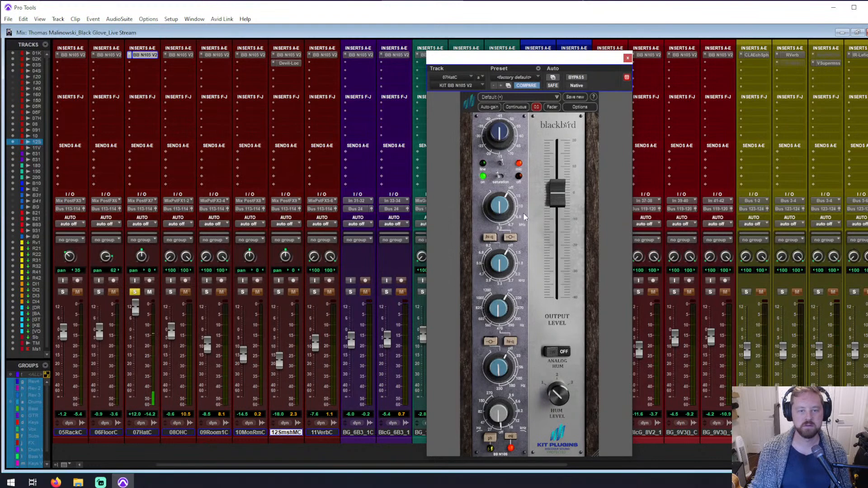
click(500, 165)
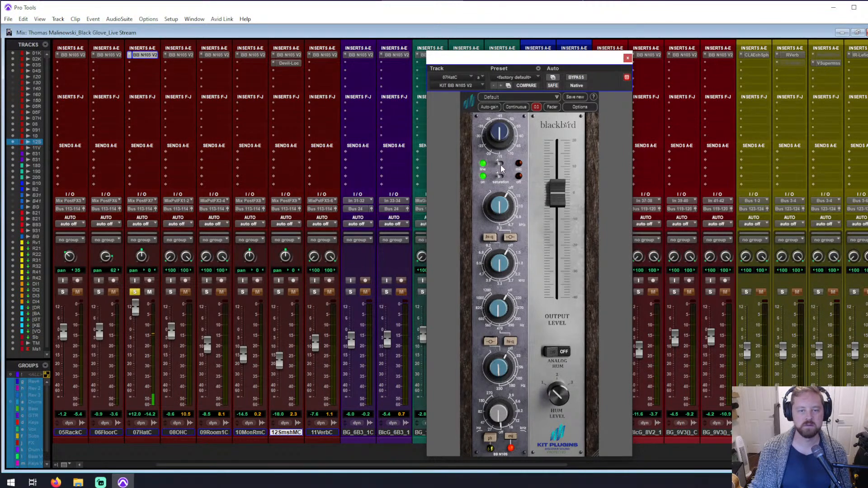
click(501, 165)
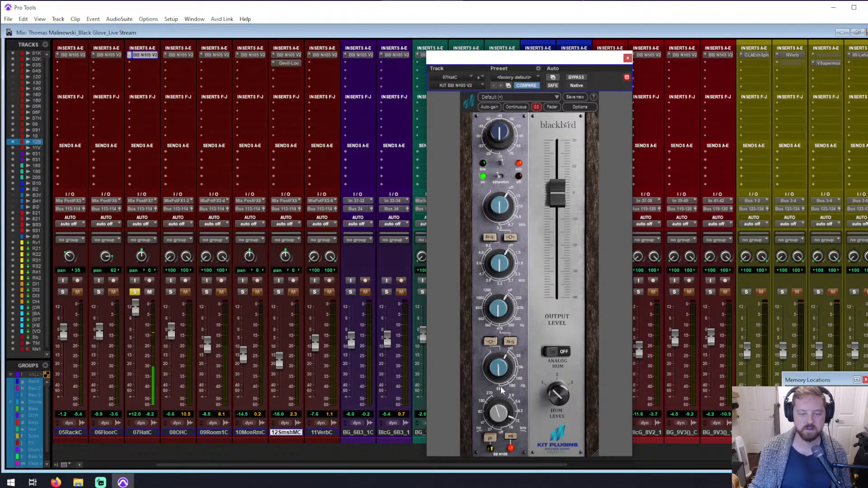
- Cut the low band of the KIT BB N105 V2 on 07HatC and compare the sound with the plug-in bypassed
mouse_move(501, 386)
mouse_down()
mouse_move(501, 319)
mouse_move(493, 375)
mouse_up()
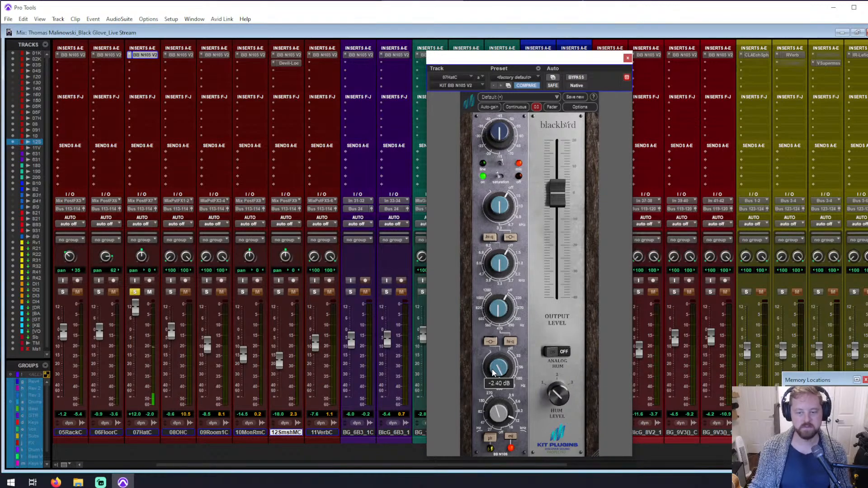
drag(493, 372, 486, 350)
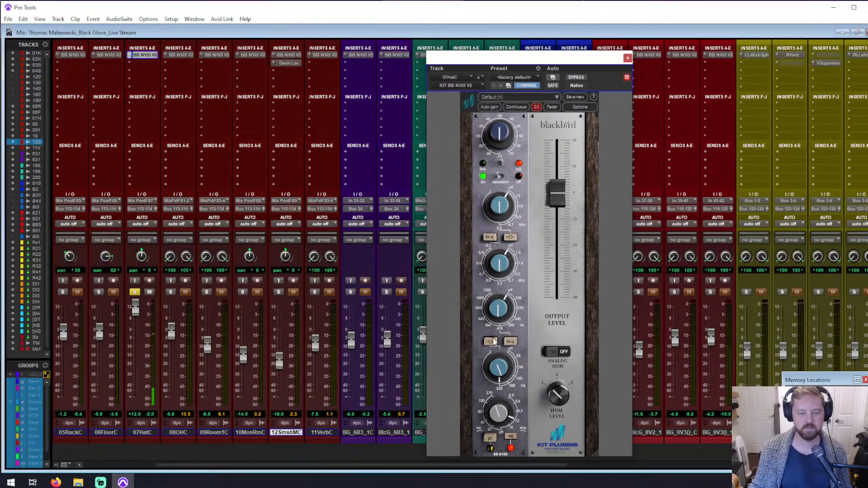
click(582, 78)
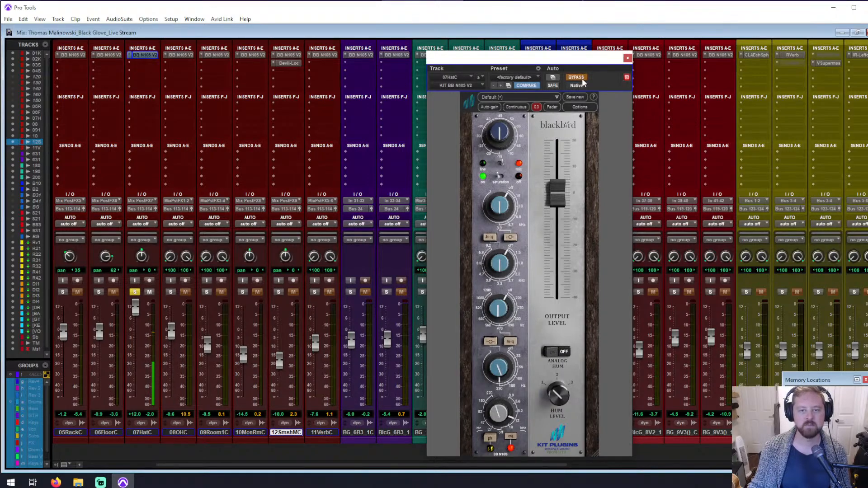
click(582, 77)
- Cut the low mids by about 1.9 dB and boost the high mids on the 07HatC EQ, then lower its fader and unsolo the track
mouse_move(511, 309)
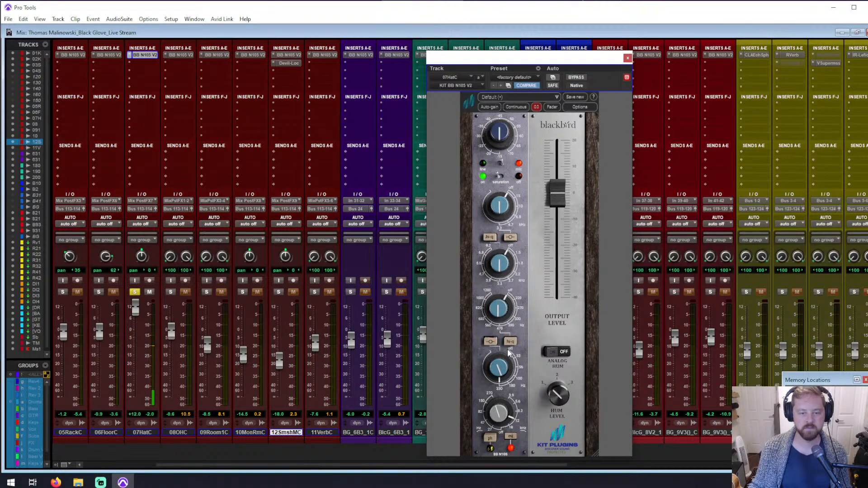
drag(499, 328, 495, 306)
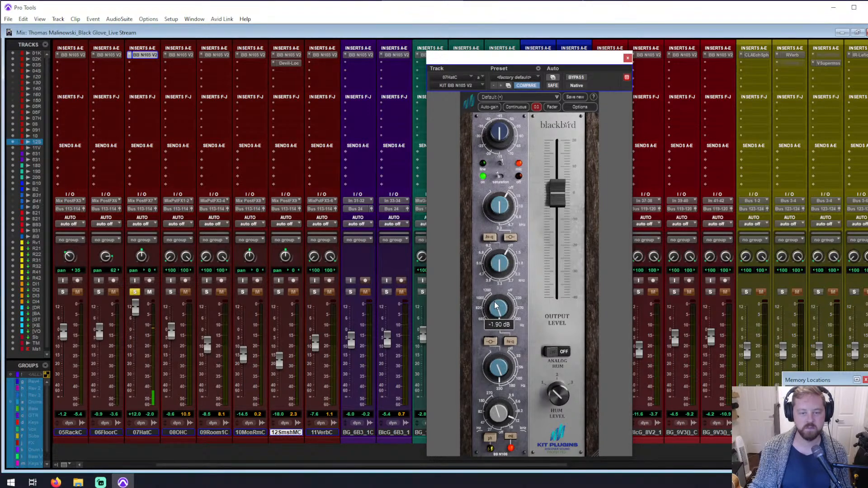
drag(504, 266, 506, 237)
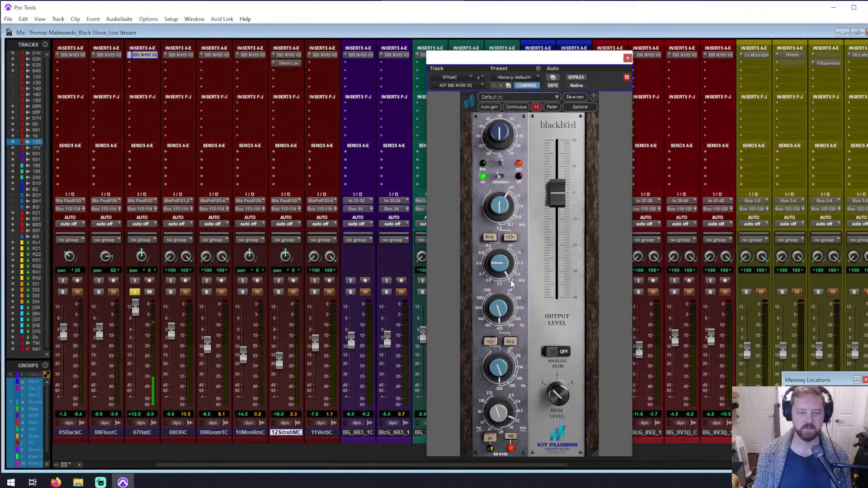
mouse_move(496, 265)
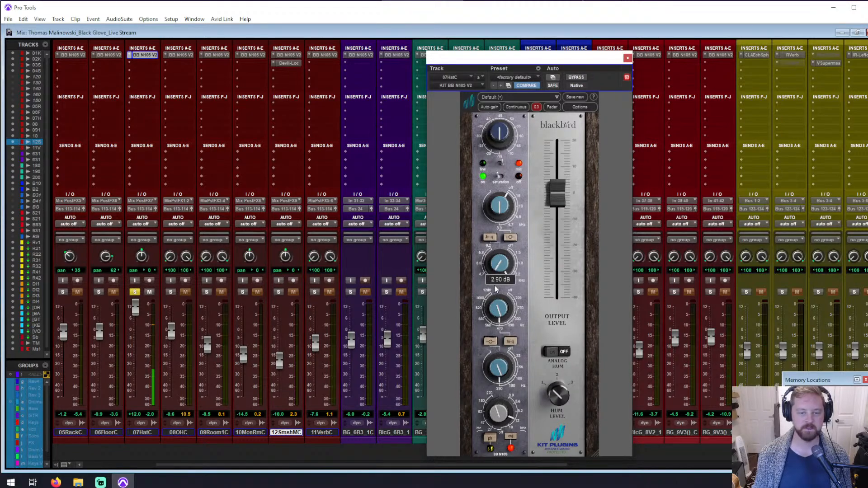
drag(494, 288, 494, 289)
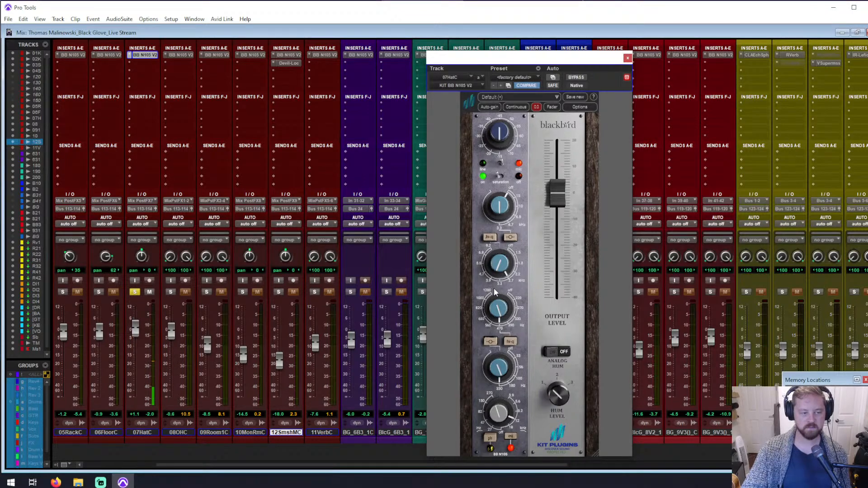
key(shift+s)
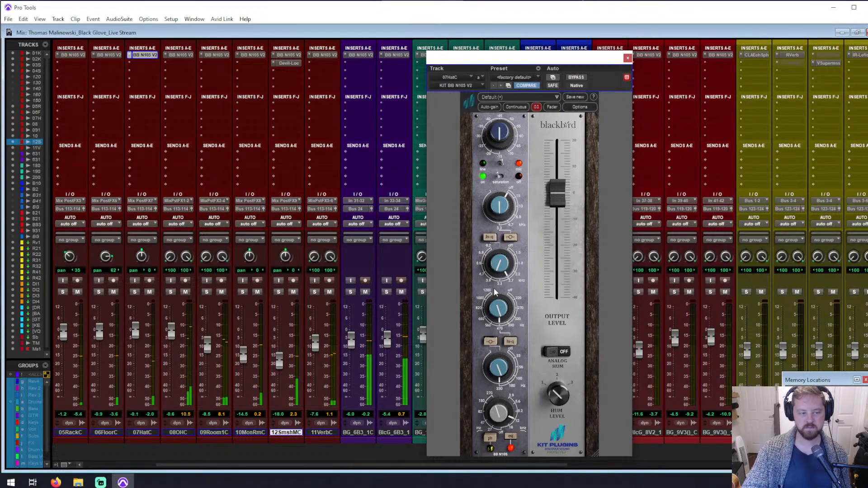
- Add the mono CLA-76 compressor to 07HatC directly below the channel EQ and adjust its attack and release
click(143, 55)
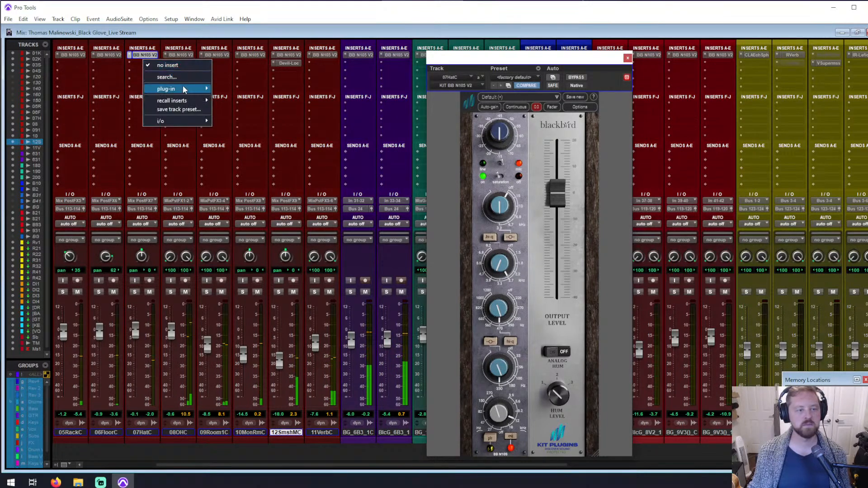
mouse_move(184, 89)
mouse_move(250, 90)
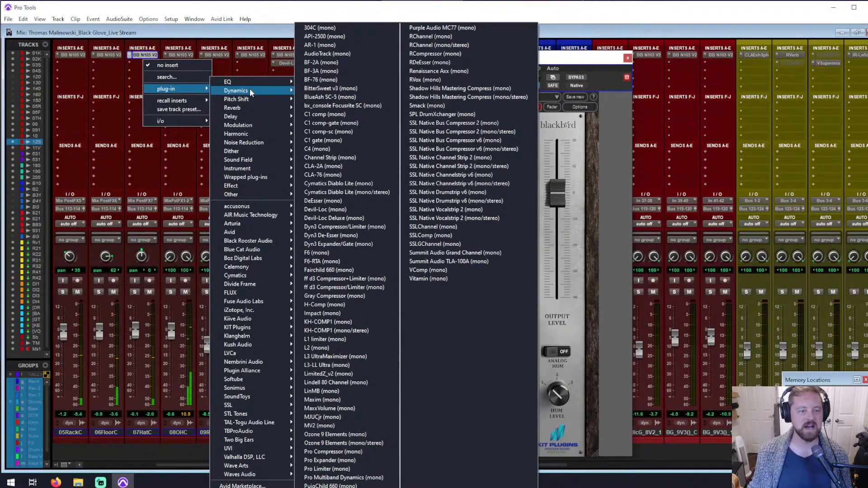
click(368, 173)
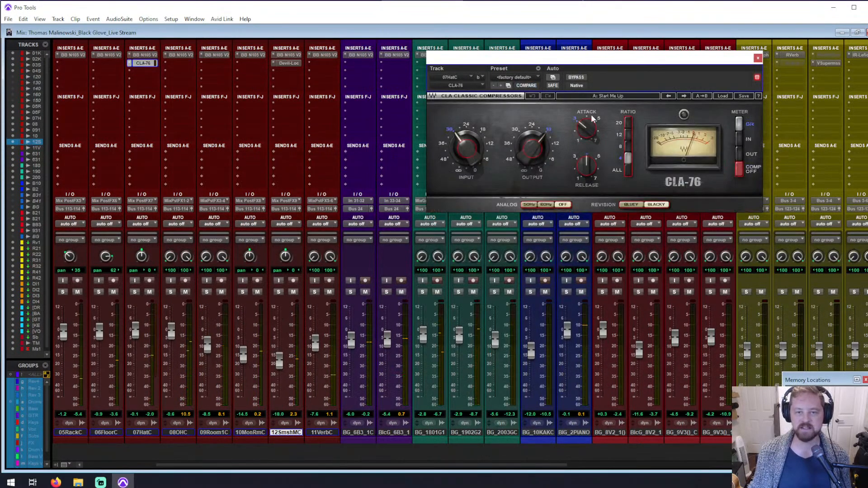
drag(587, 132, 586, 160)
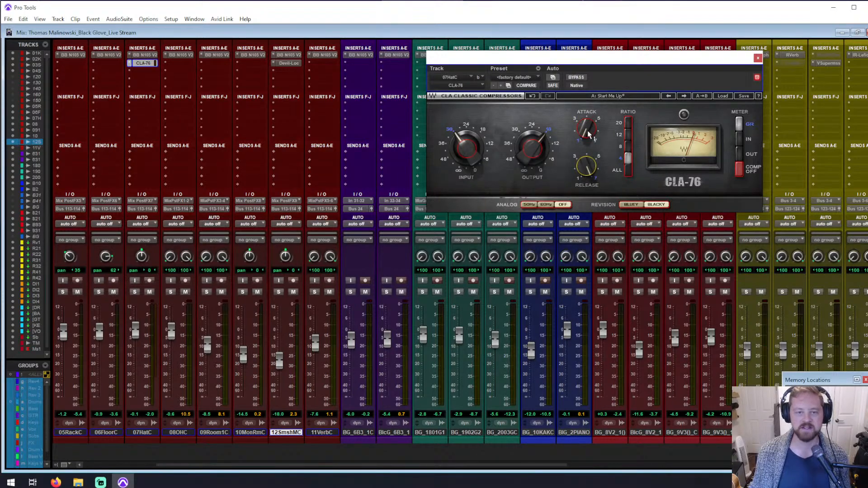
- Play the song and raise the CLA-76 input on 07HatC to about -10.6, lowering its output to about -34.8
key(space)
drag(462, 158, 463, 135)
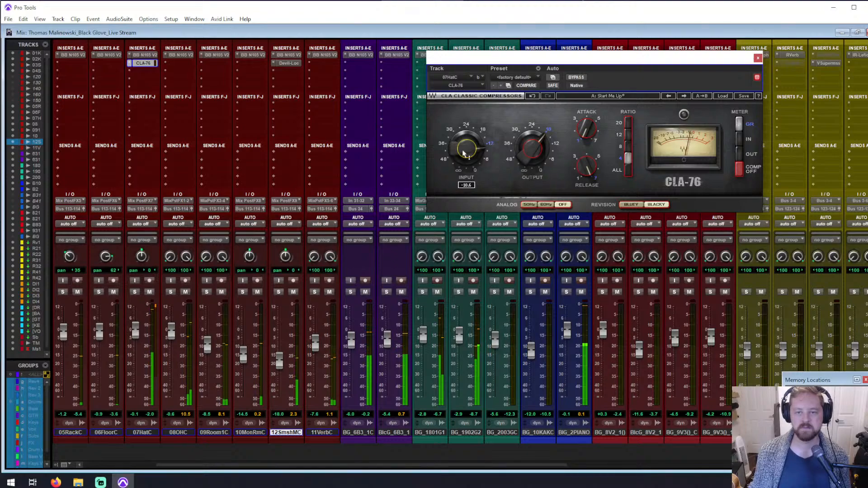
drag(520, 150, 538, 148)
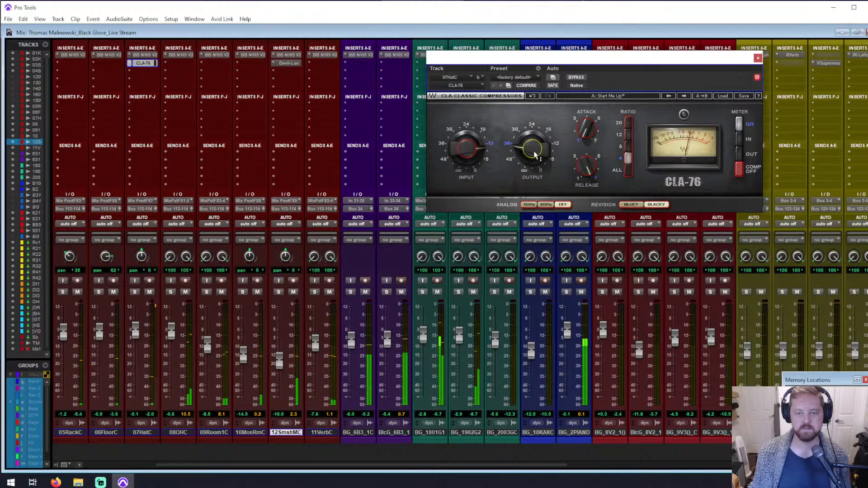
drag(517, 147, 518, 141)
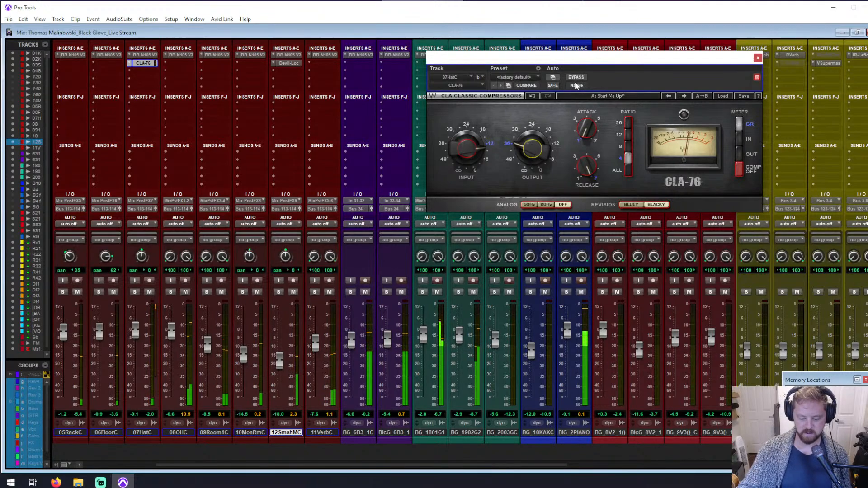
- Solo 07HatC with its fader at +12.0 dB and compare the sound with the CLA-76 bypassed and active
key(shift+s)
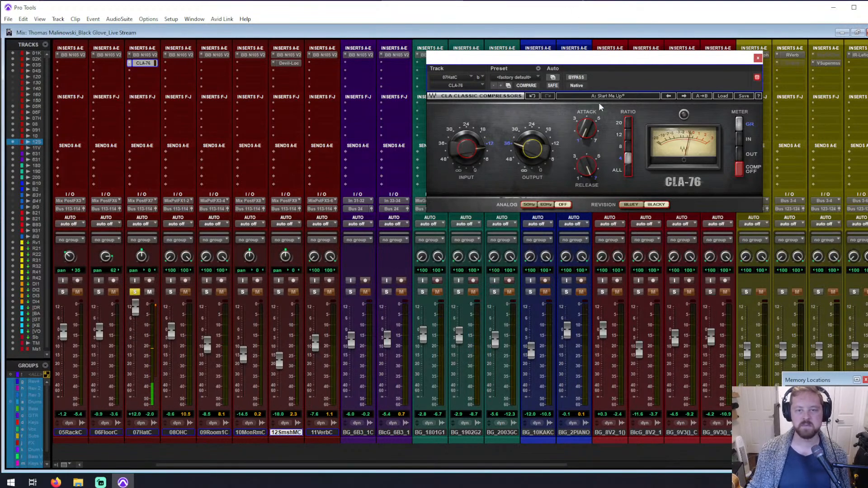
click(576, 77)
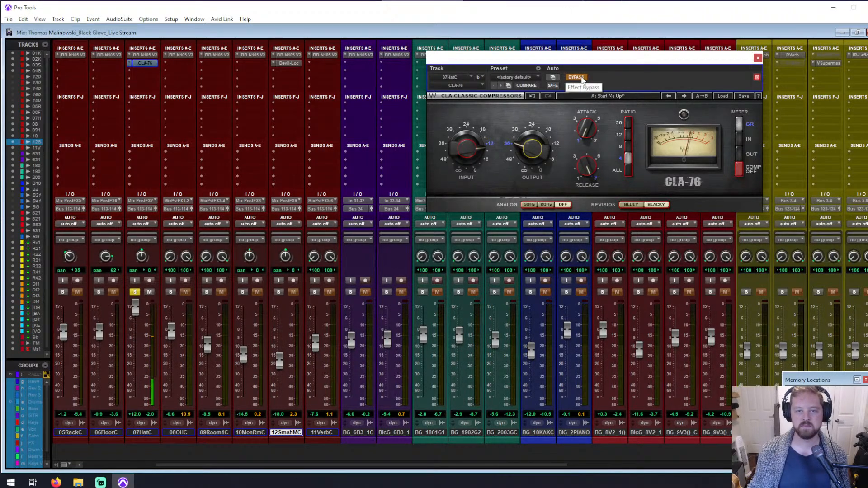
click(581, 79)
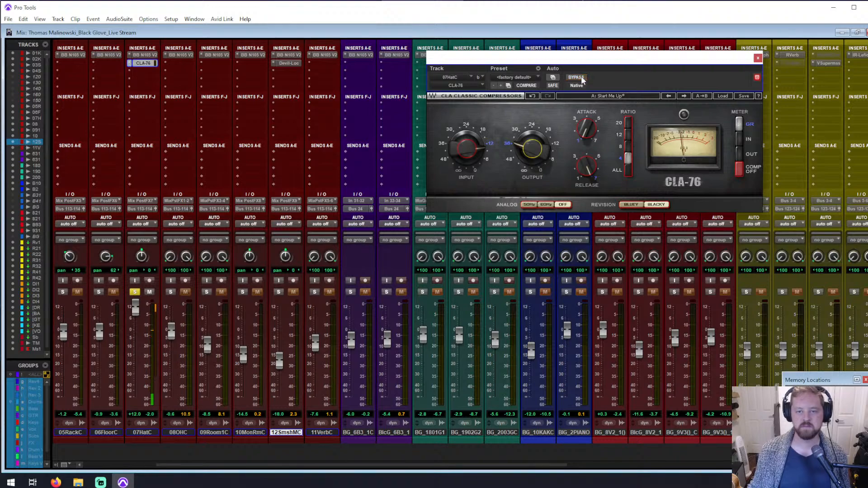
click(582, 78)
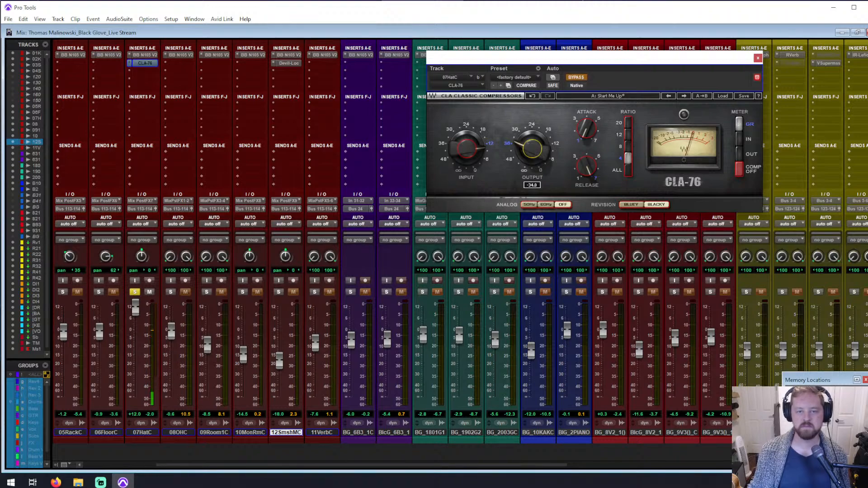
click(582, 79)
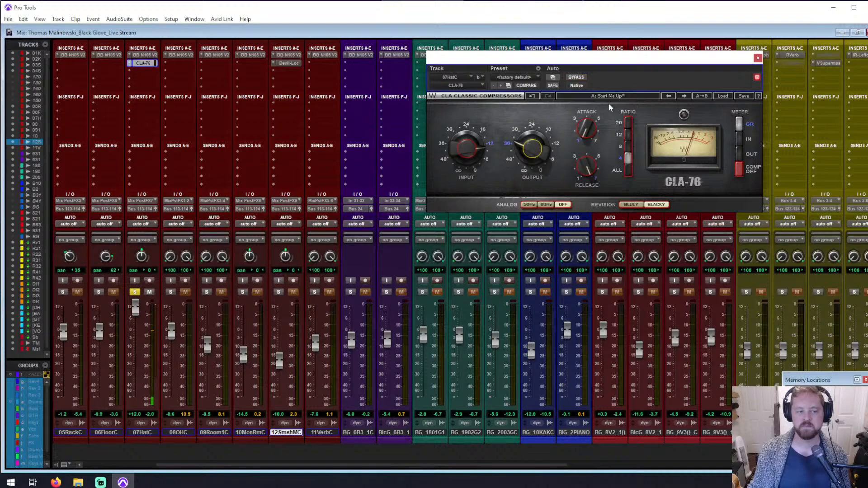
click(583, 79)
click(583, 78)
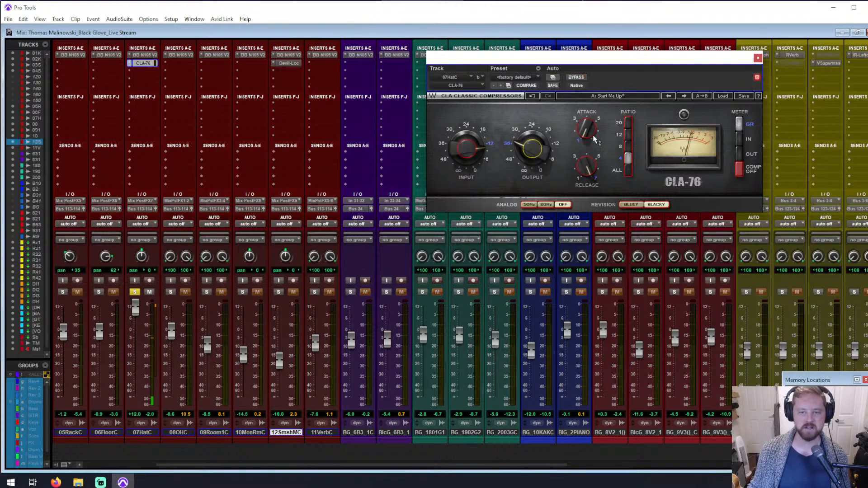
- Try different release and attack settings on the 07HatC CLA-76 and compare the result with the compressor bypassed
click(588, 169)
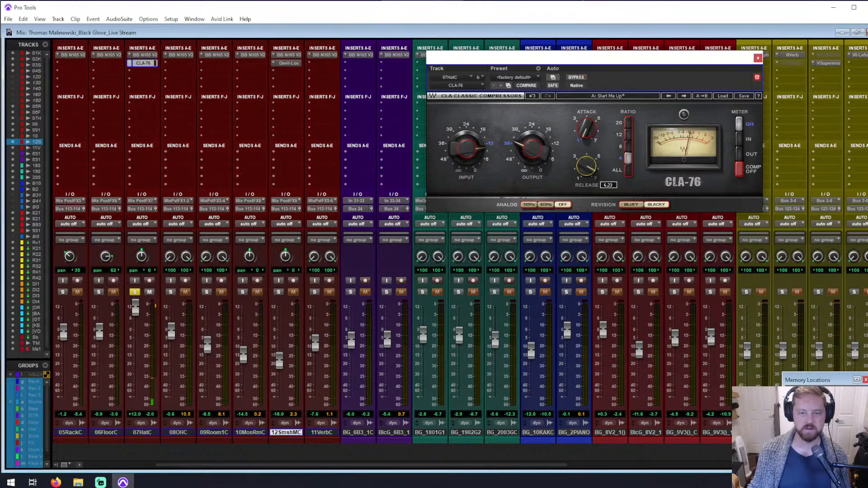
drag(588, 129, 588, 104)
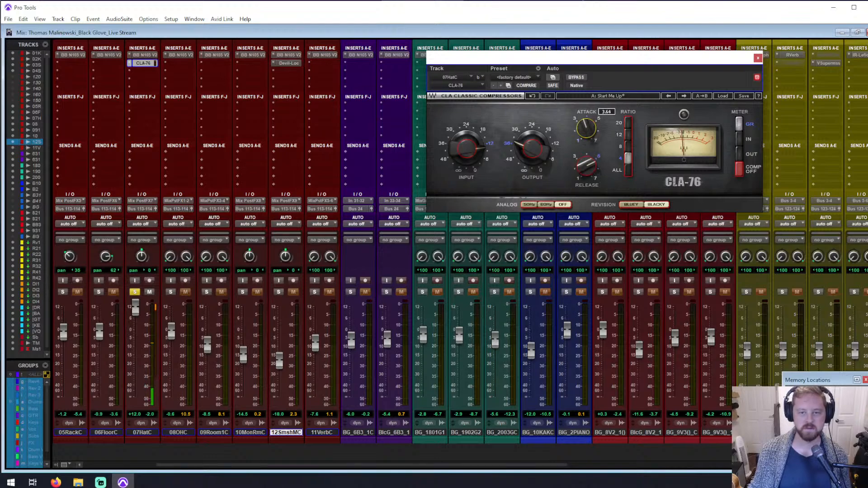
drag(585, 129, 586, 119)
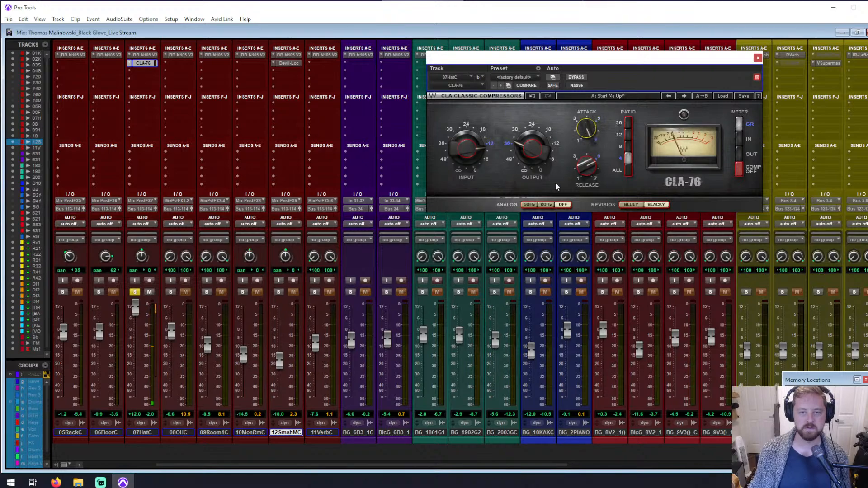
click(577, 77)
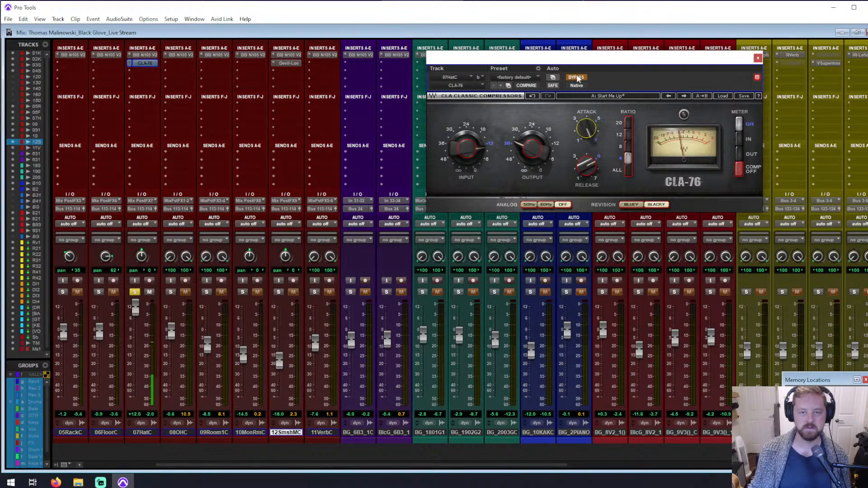
click(577, 78)
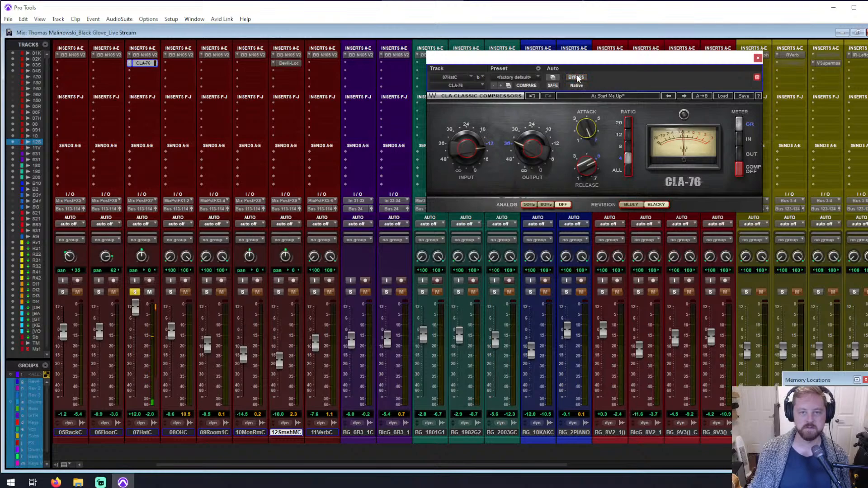
- Switch the 07HatC CLA-76 to the Bluey revision and readjust its release and attack
drag(585, 165, 586, 161)
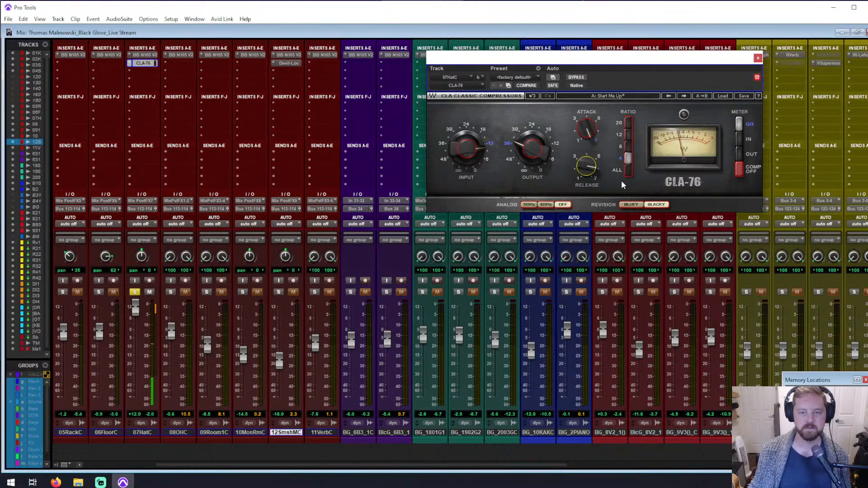
click(632, 205)
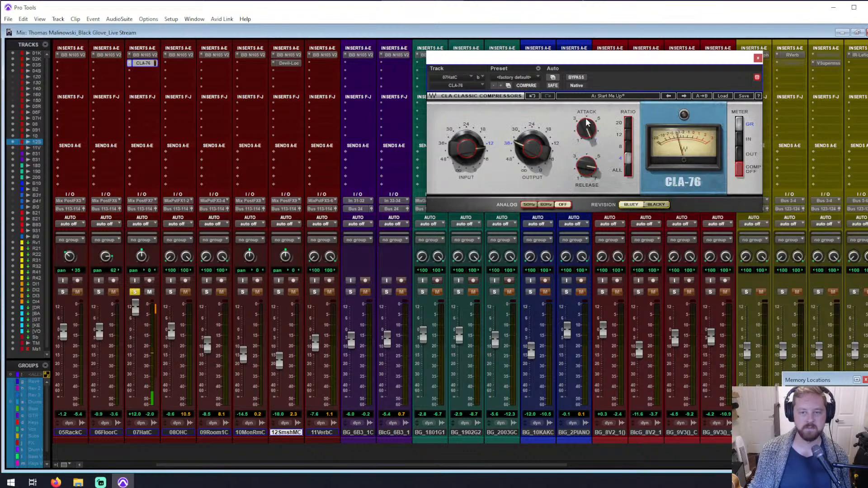
drag(586, 125, 586, 135)
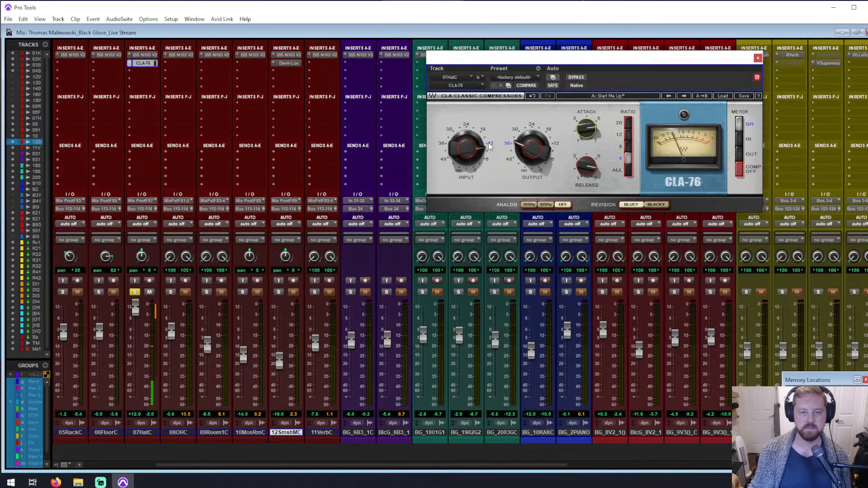
- Lower the CLA-76 input on 07HatC to about -15 and raise its output, matching the level against bypass
drag(466, 148, 467, 152)
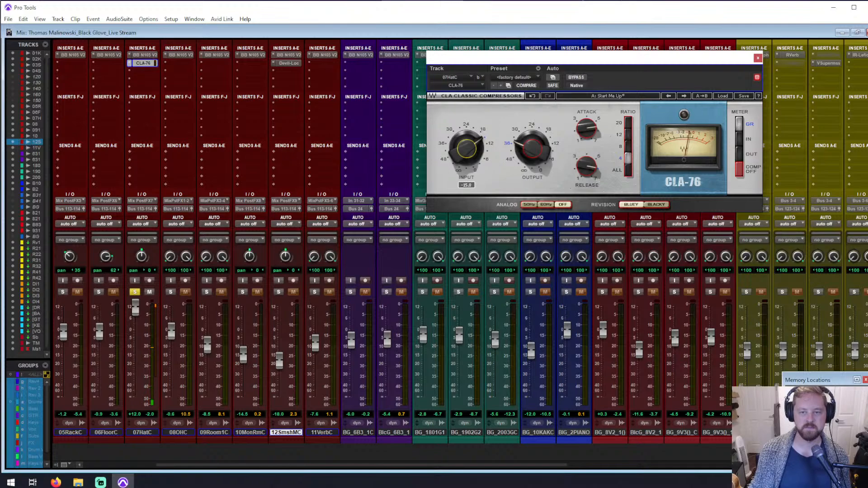
mouse_move(534, 155)
click(577, 78)
click(575, 79)
mouse_move(532, 149)
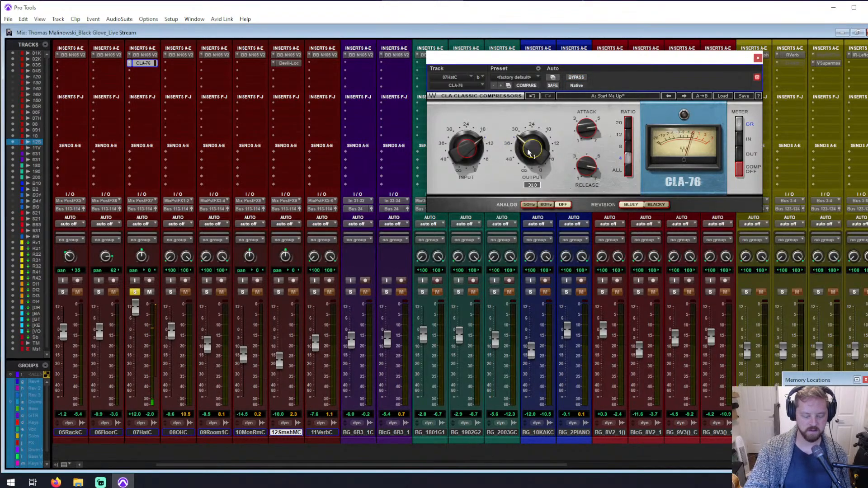
- Unsolo 07HatC, set its fader to +1.7 dB in the full mix and close the compressor window
key(shift+s)
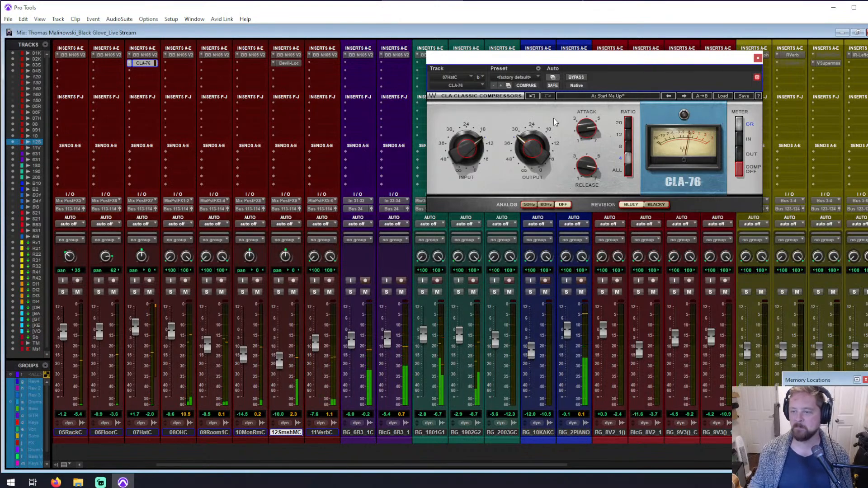
click(758, 59)
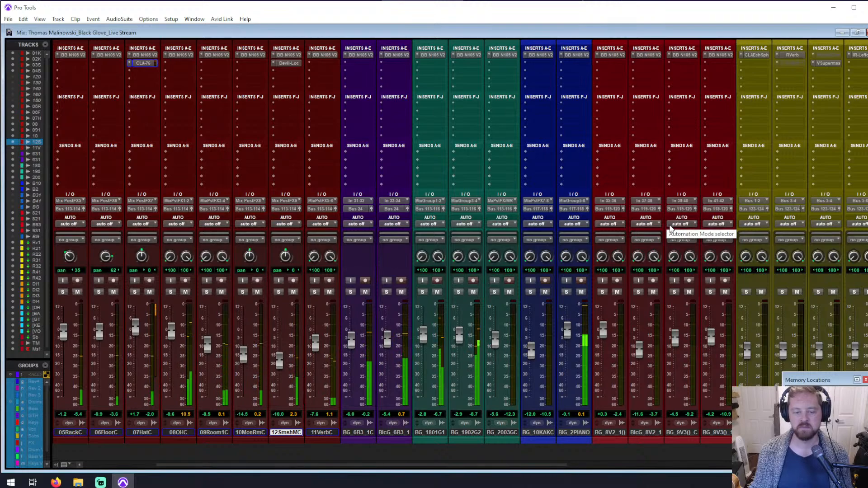
- Solo the snare top track, show it in the Edit window and raise its clip gain to +9.5 dB
scroll(670, 229, left, 4)
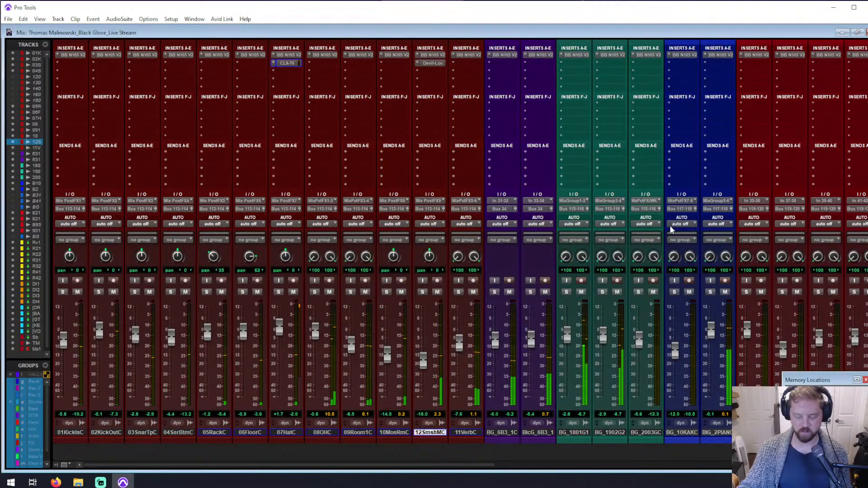
scroll(669, 225, right, 14)
scroll(669, 225, right, 7)
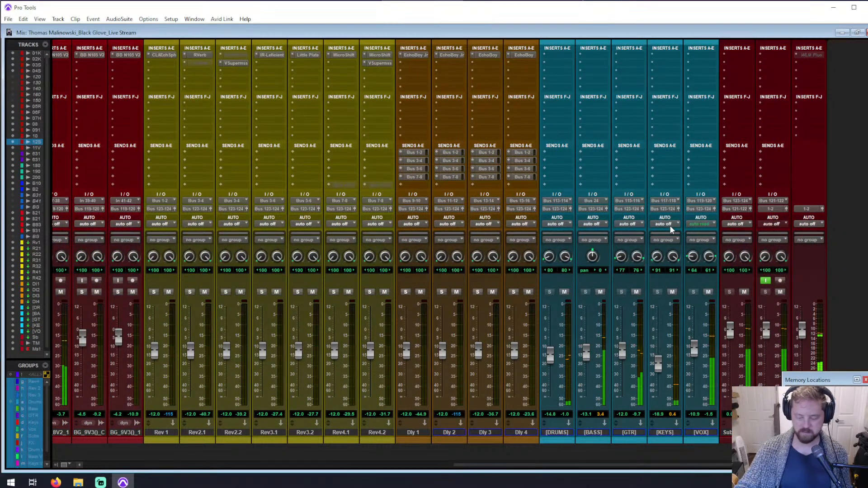
scroll(669, 226, left, 1)
scroll(669, 225, left, 20)
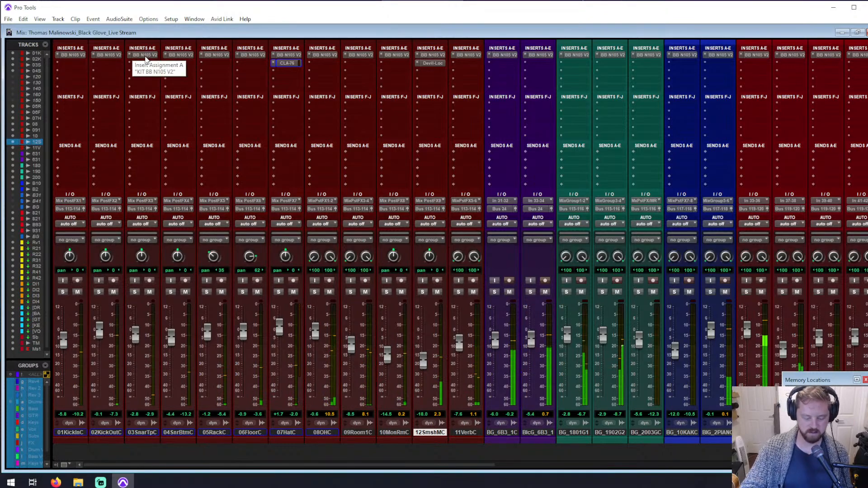
key(shift+s)
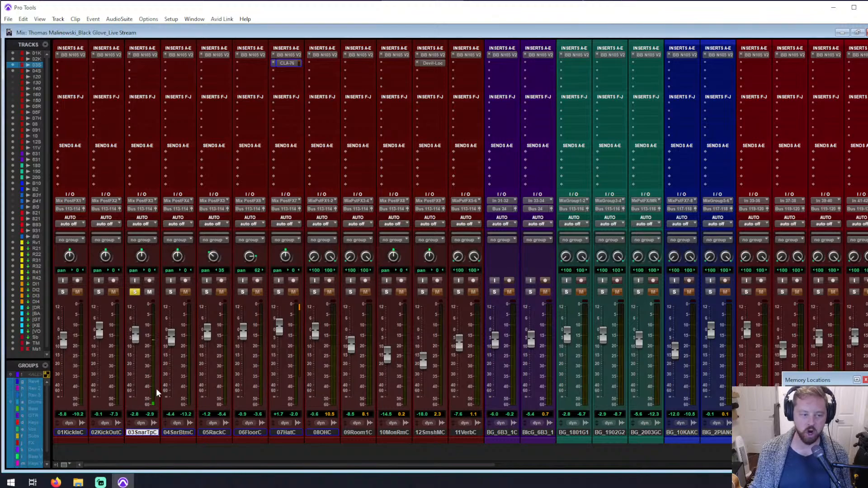
key(ctrl+equal)
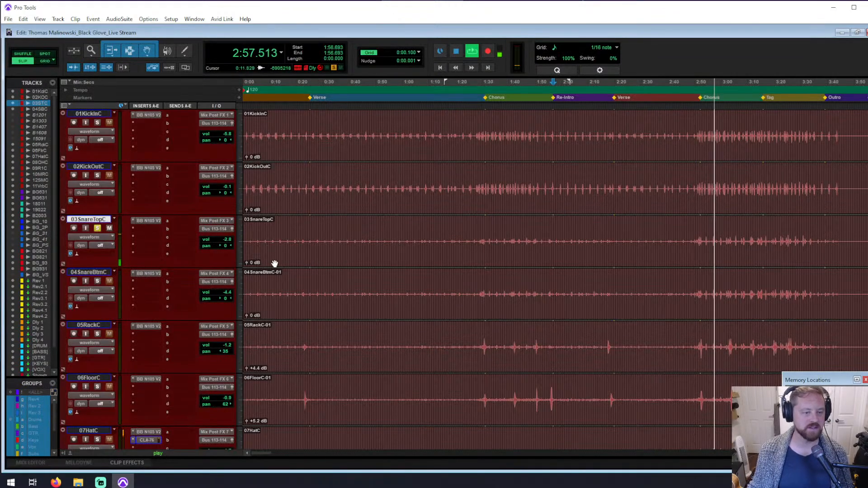
key(space)
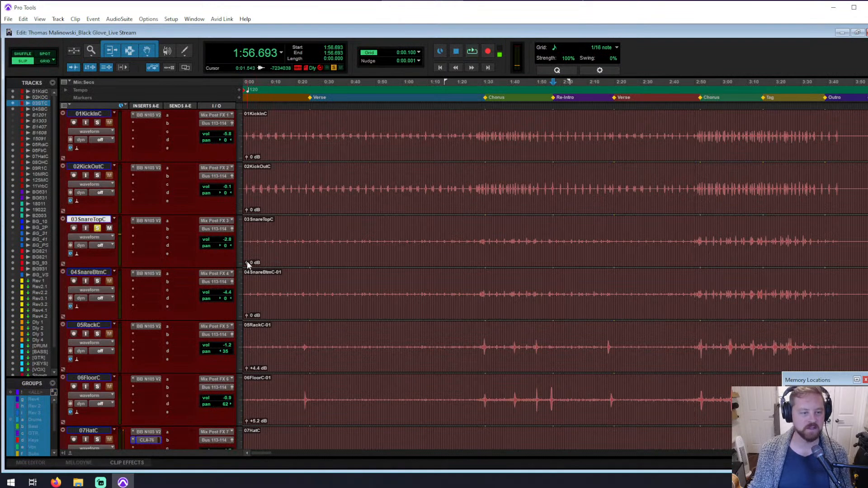
drag(247, 262, 247, 259)
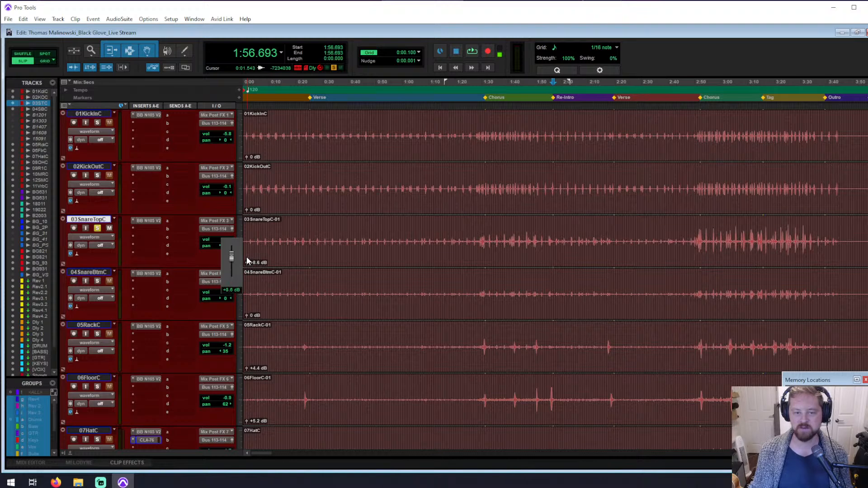
drag(246, 257, 248, 257)
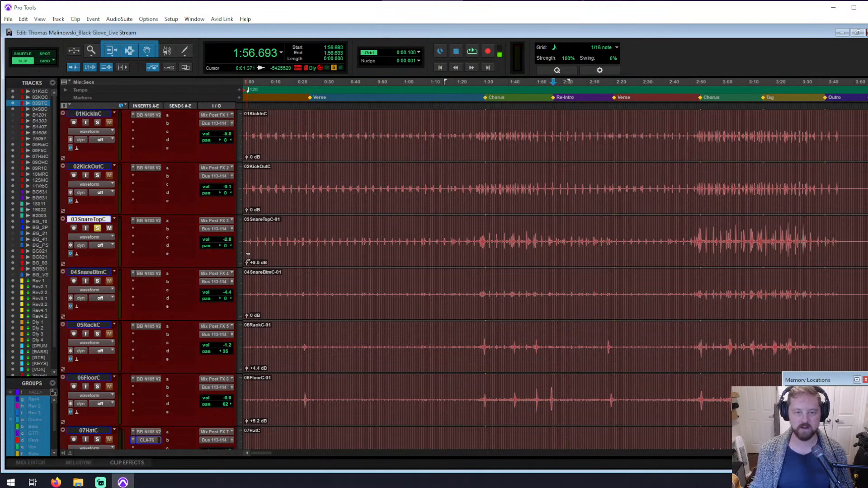
- Listen to 03SnareTopC in the last chorus, unsolo it and play the full mix from the start of the song
key(space)
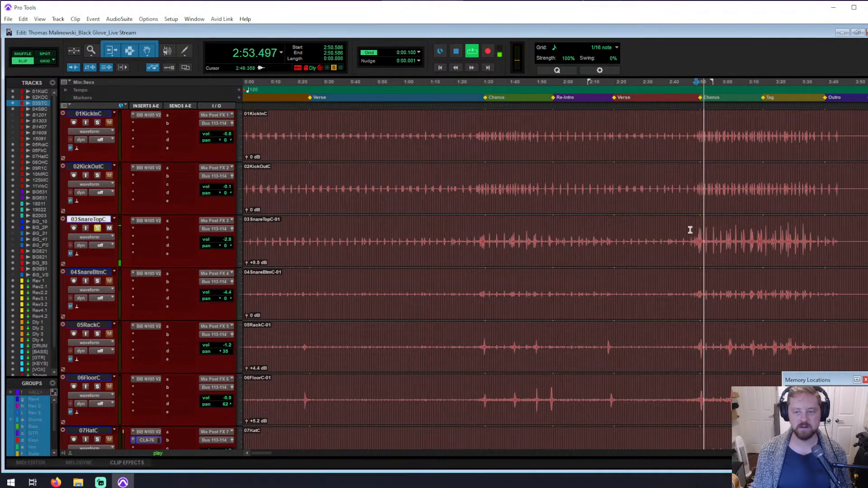
scroll(656, 229, right, 1)
scroll(653, 228, left, 1)
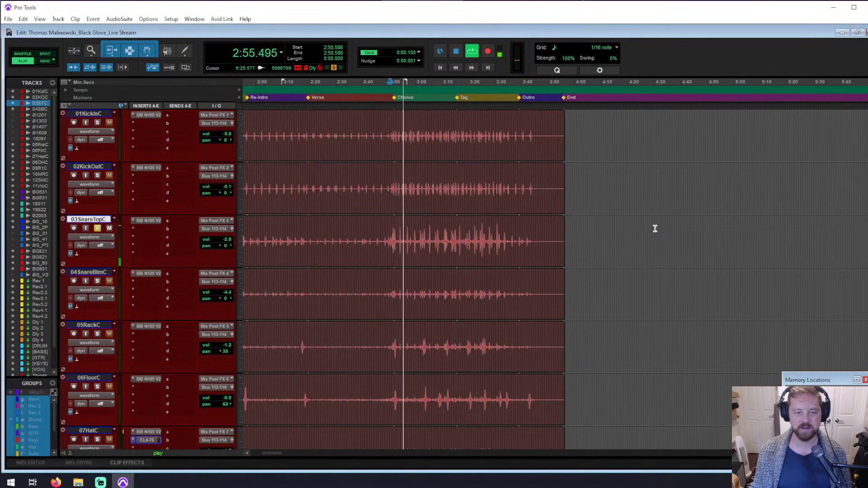
scroll(584, 236, left, 1)
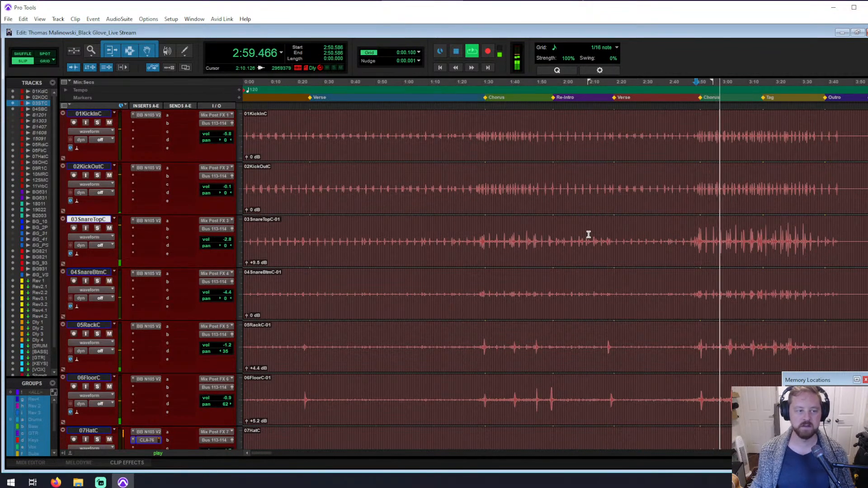
key(space)
key(Return)
key(space)
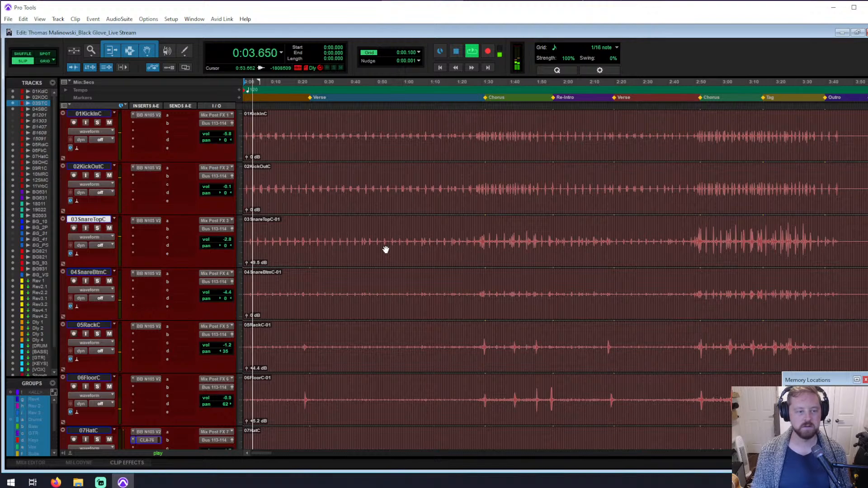
- In 03SnareTopC's channel EQ, try a low-mid boost, reset that band to 0 dB and boost the low band instead
click(155, 221)
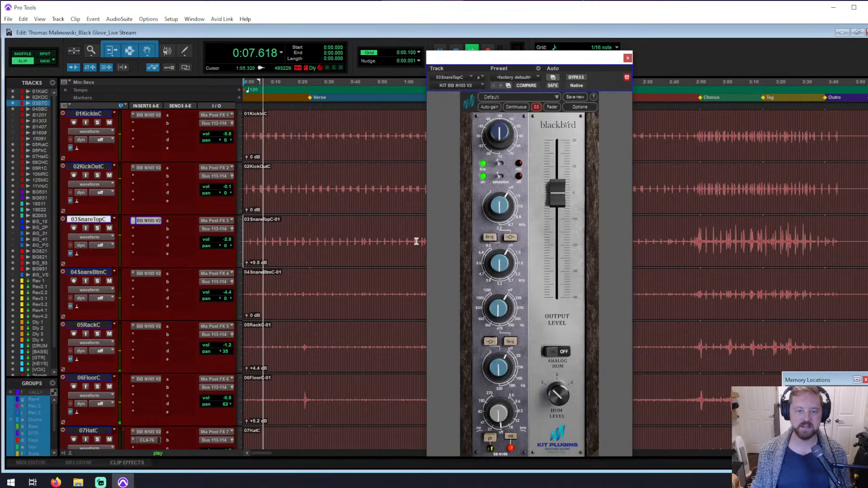
click(518, 319)
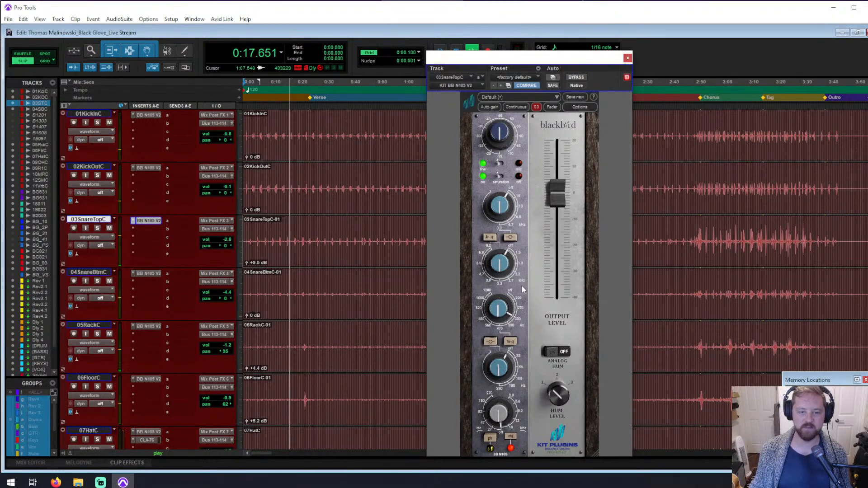
drag(499, 311, 491, 274)
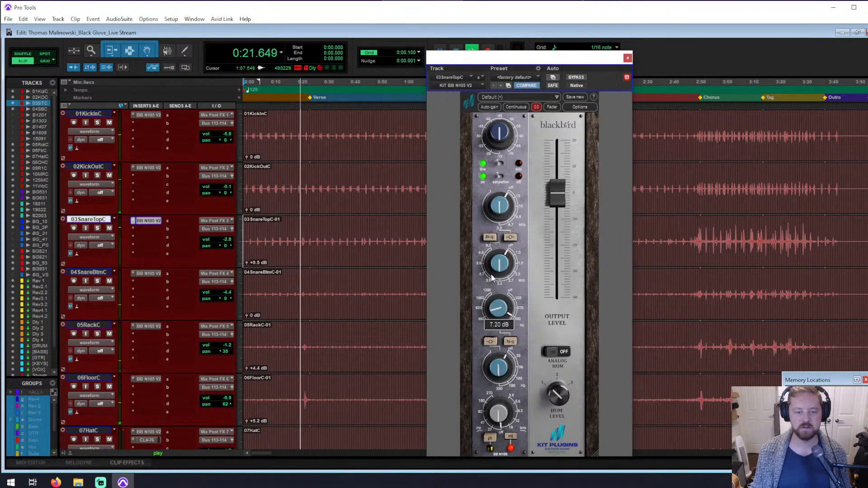
drag(491, 275, 487, 282)
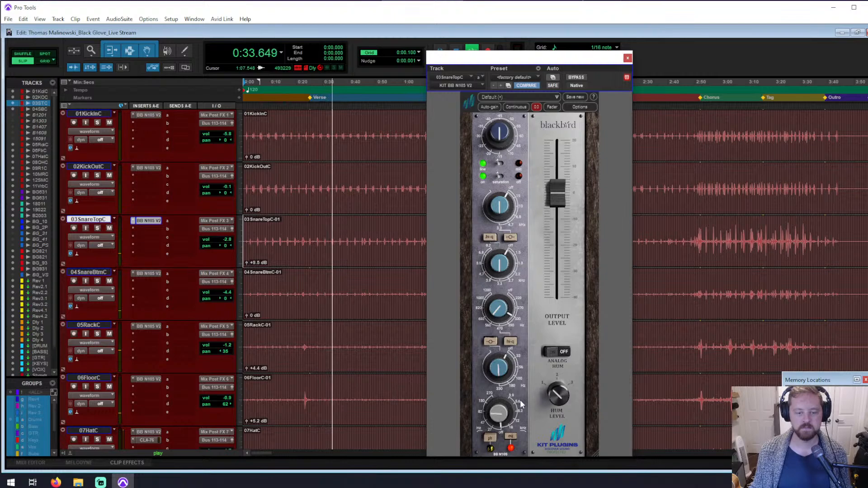
mouse_move(503, 374)
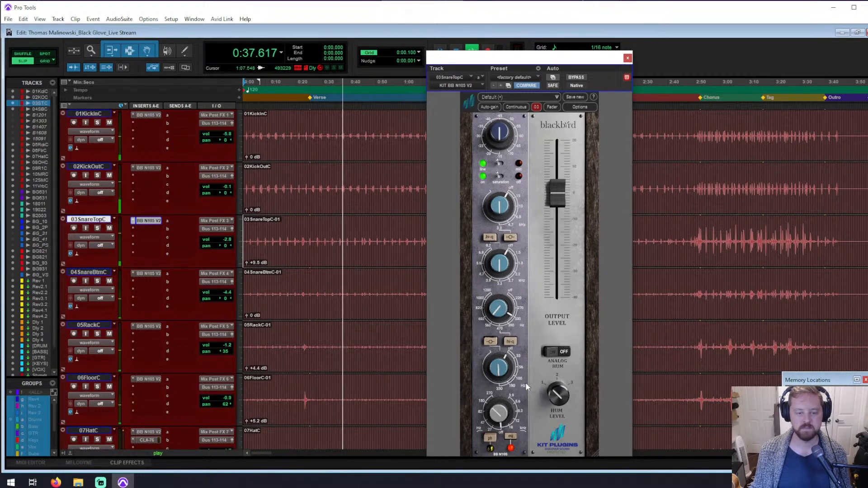
mouse_move(497, 312)
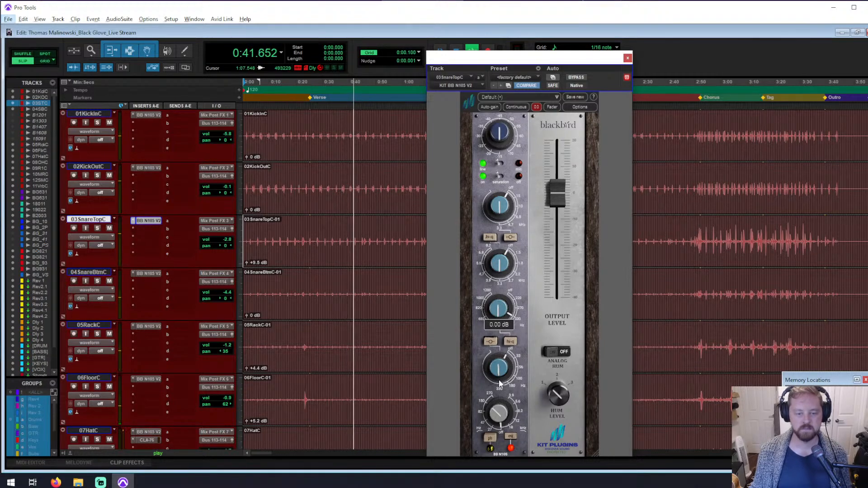
drag(499, 375, 476, 333)
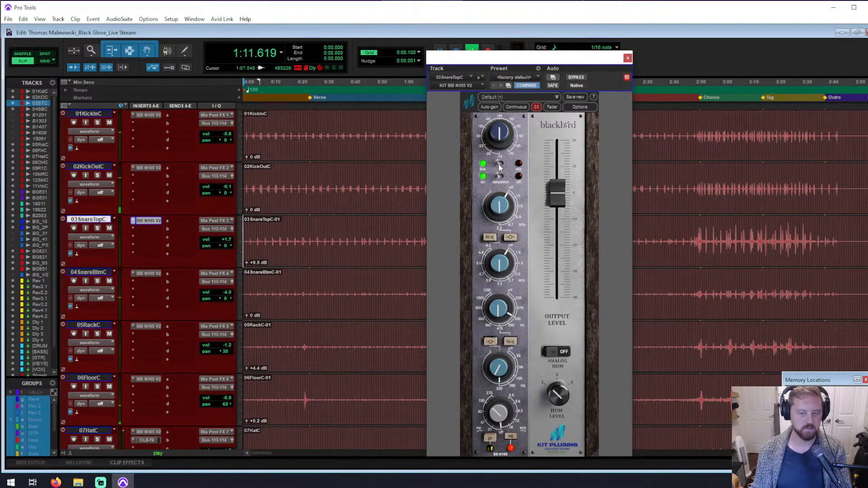
- Insert a mono CLA-76 compressor after the channel EQ on 03SnareTopC
click(148, 229)
mouse_move(174, 254)
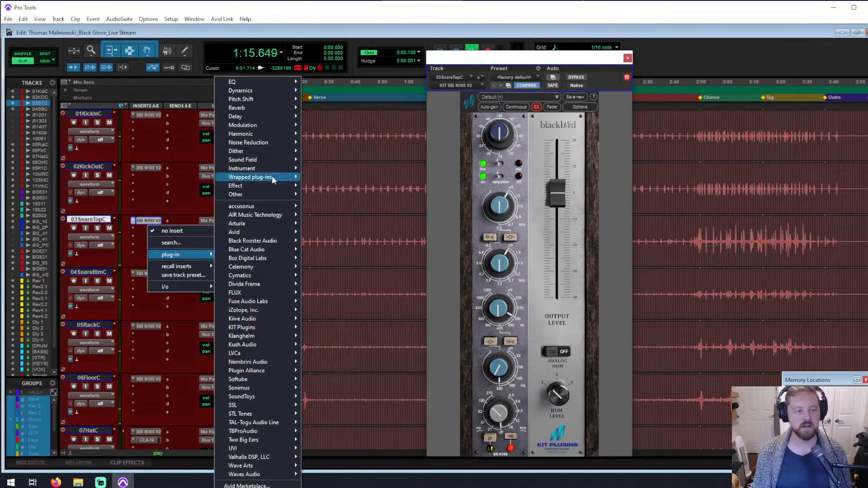
mouse_move(283, 91)
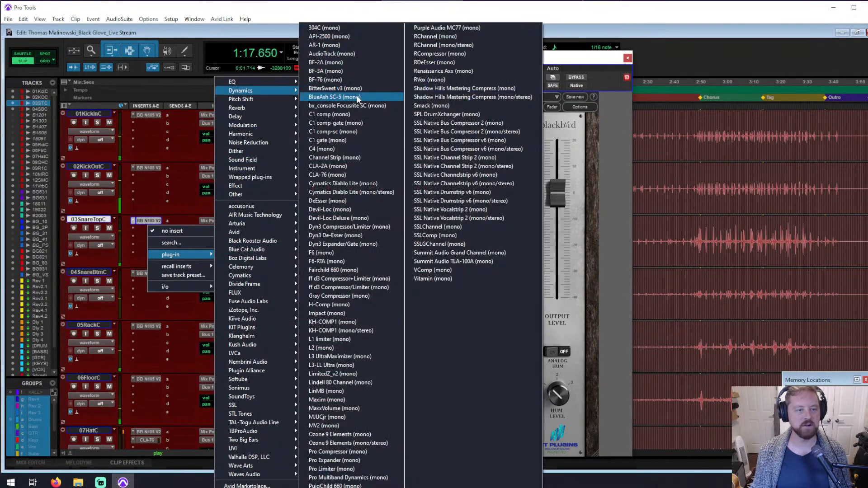
click(379, 174)
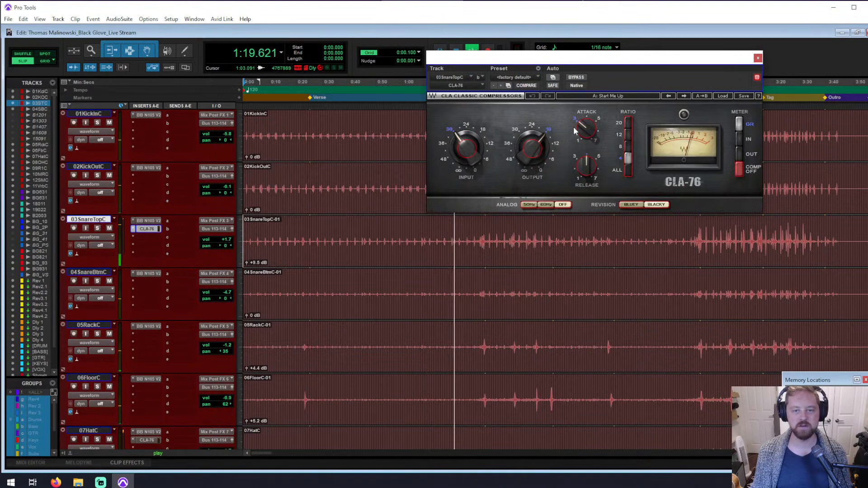
- On 03SnareTopC's CLA-76, slow the attack, set release to 7 and input to -26.6, lower the output slightly, then close it
drag(587, 129, 587, 151)
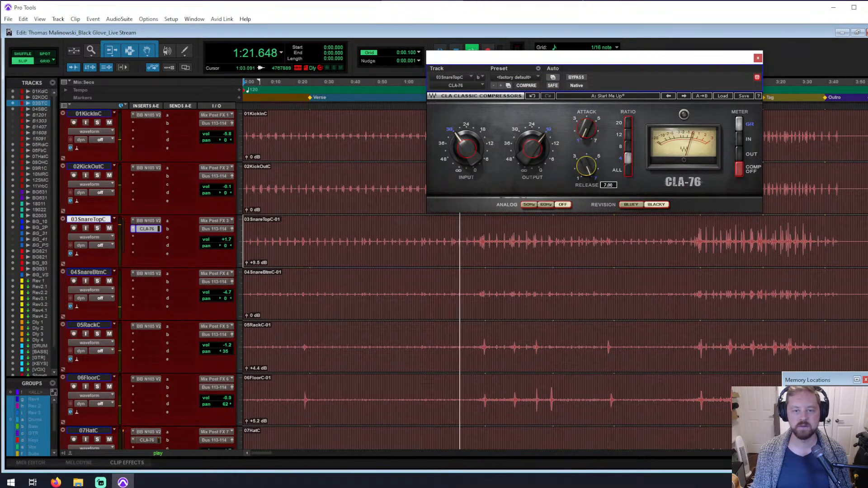
drag(466, 149, 466, 147)
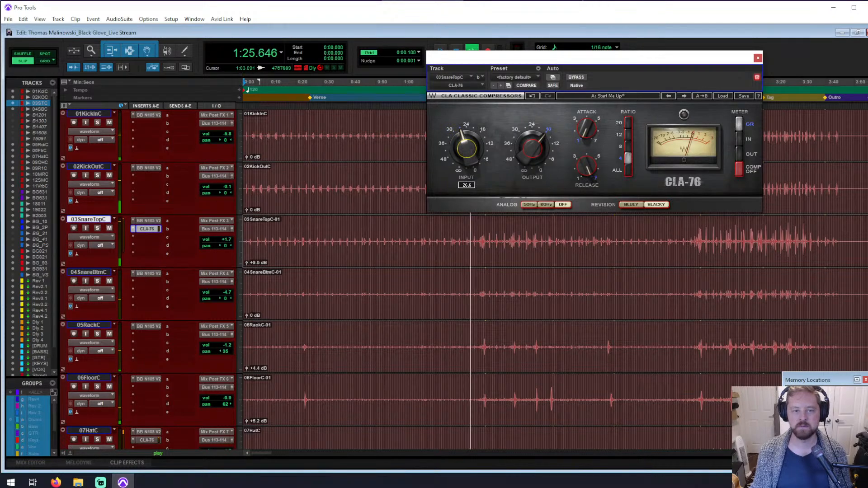
mouse_move(528, 154)
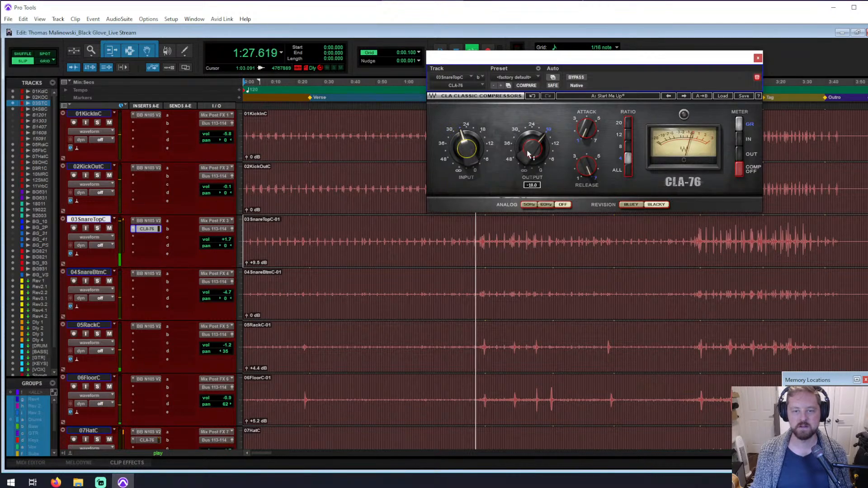
drag(528, 154, 528, 158)
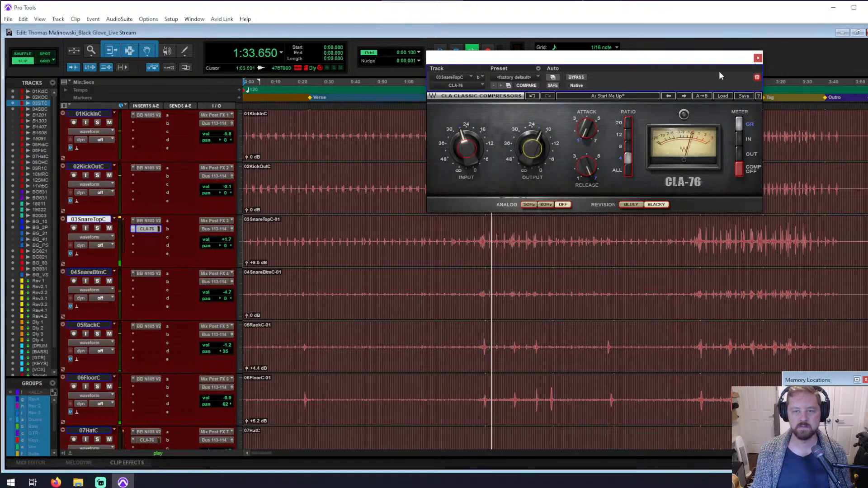
click(759, 58)
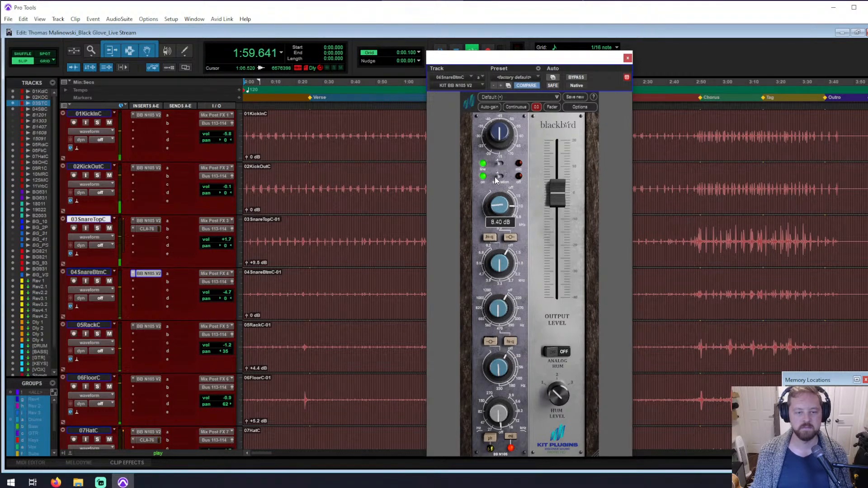
- Close 04SnareBtmC's channel EQ and raise the track's clip gain to +6.0 dB
click(628, 59)
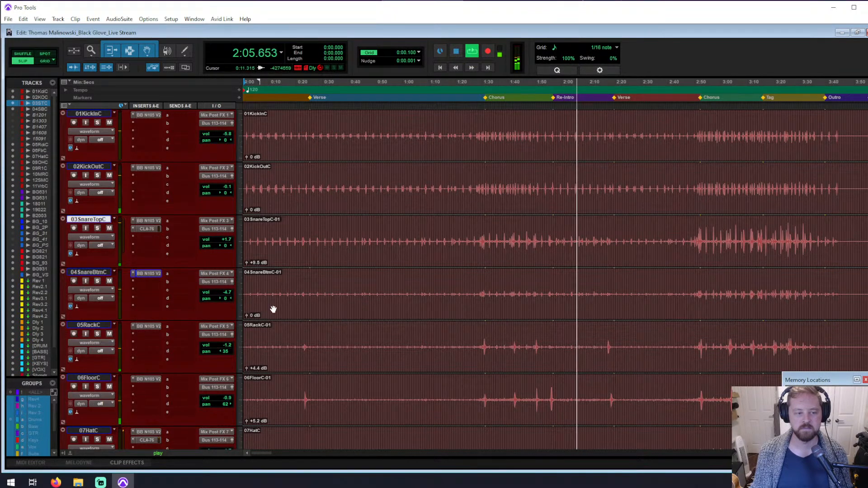
drag(247, 316, 246, 313)
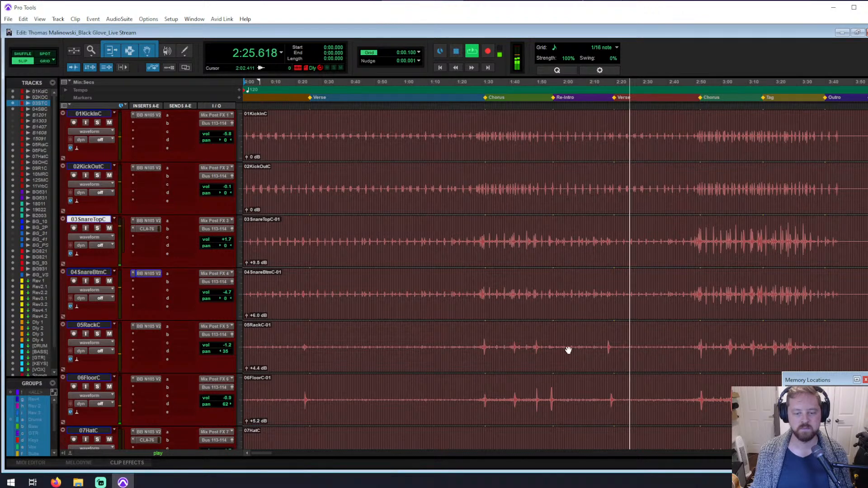
- Solo 05RackC and 06FloorC and play them from just before the last chorus
click(692, 344)
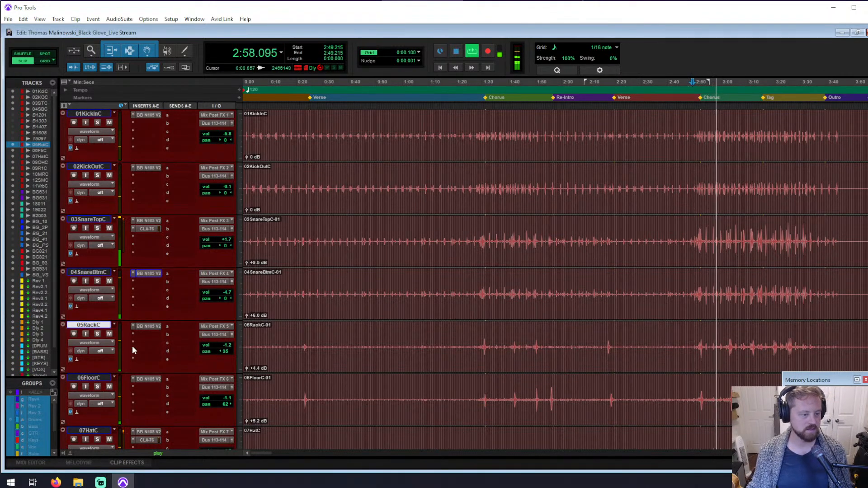
key(space)
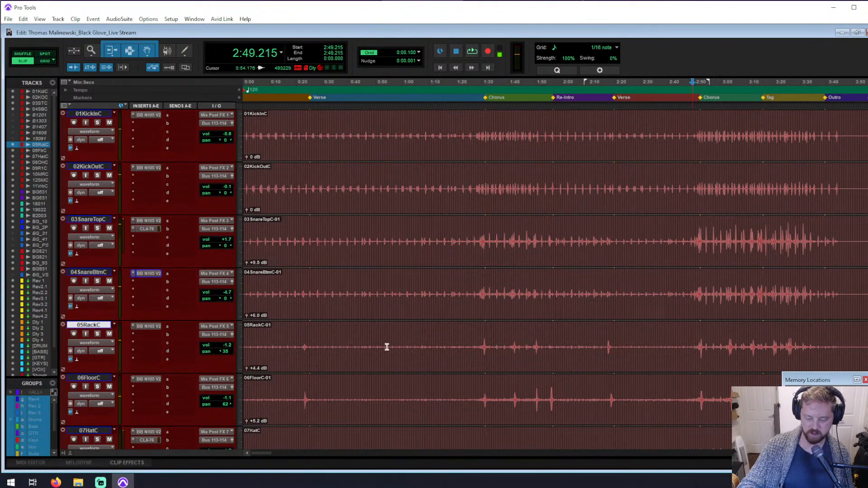
key(shift+s)
key(space)
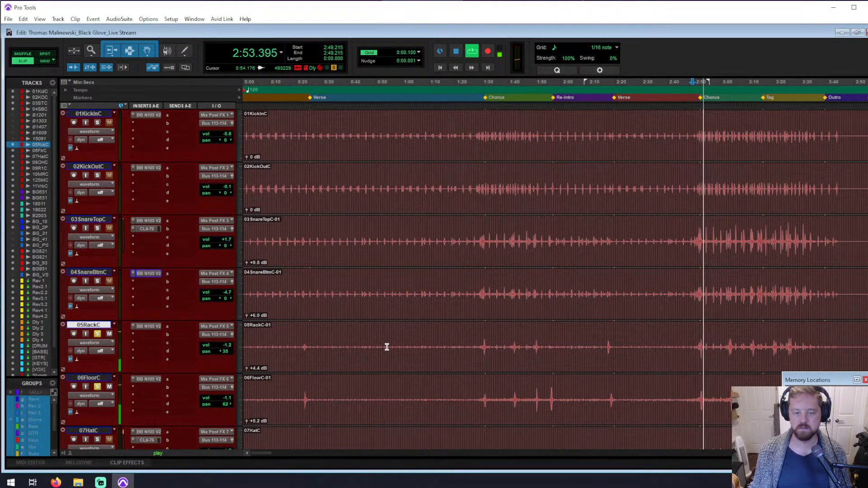
- In 05RackC's channel EQ, switch the preamp from line to mic input, adjust its gain and boost the high band
click(146, 326)
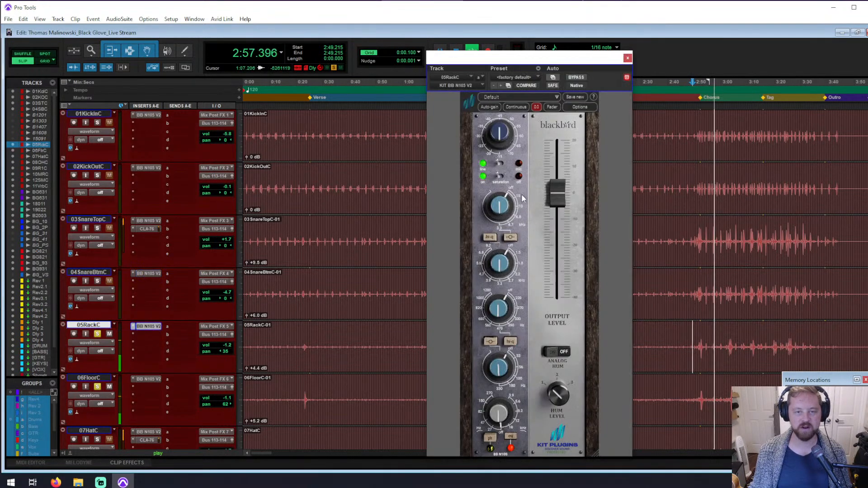
click(499, 163)
drag(500, 132, 500, 127)
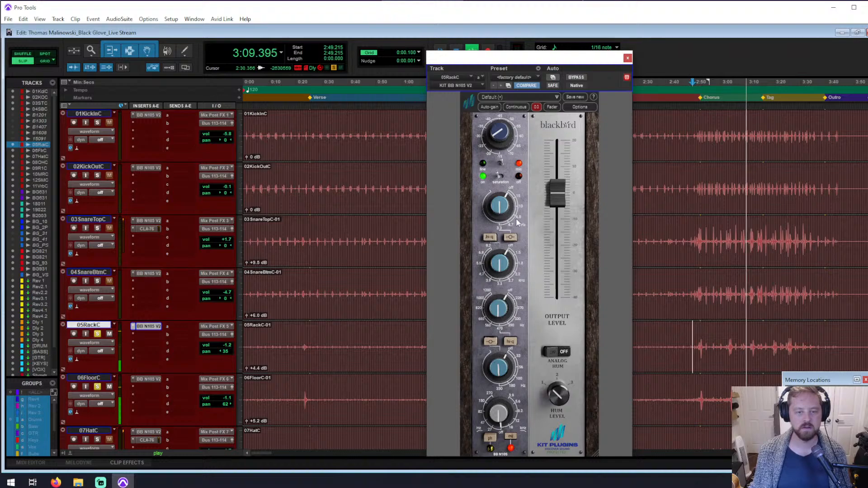
drag(513, 221, 499, 189)
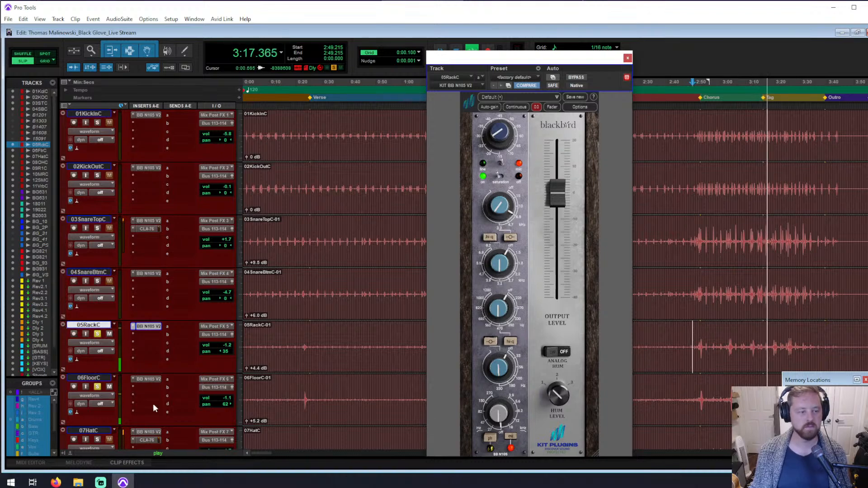
- In 06FloorC's channel EQ, switch the preamp from line to mic input and set its gain to -25 dB
click(150, 381)
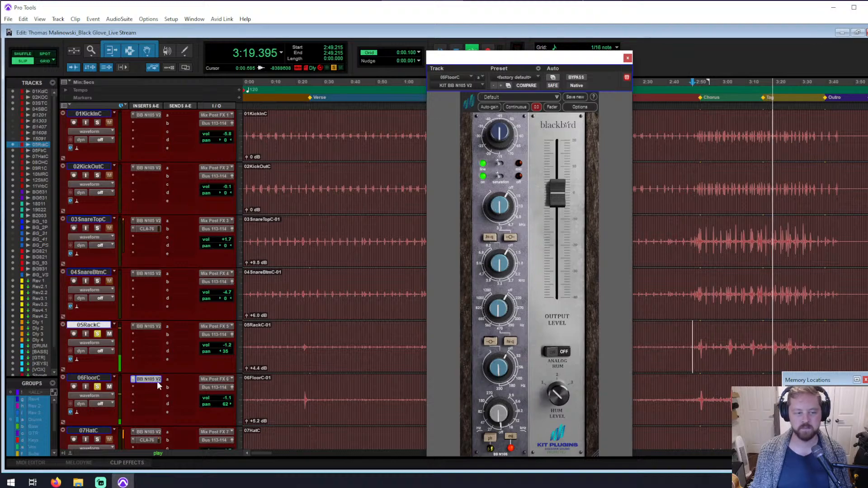
click(504, 165)
drag(501, 136, 506, 128)
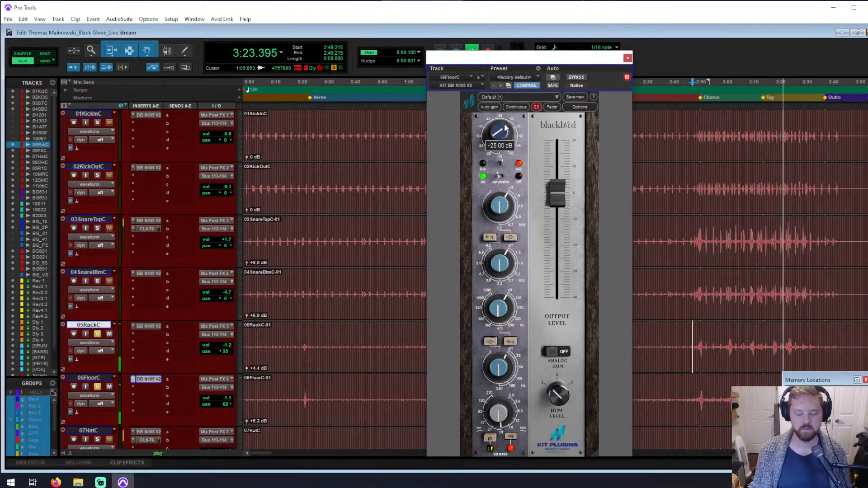
scroll(783, 234, down, 1)
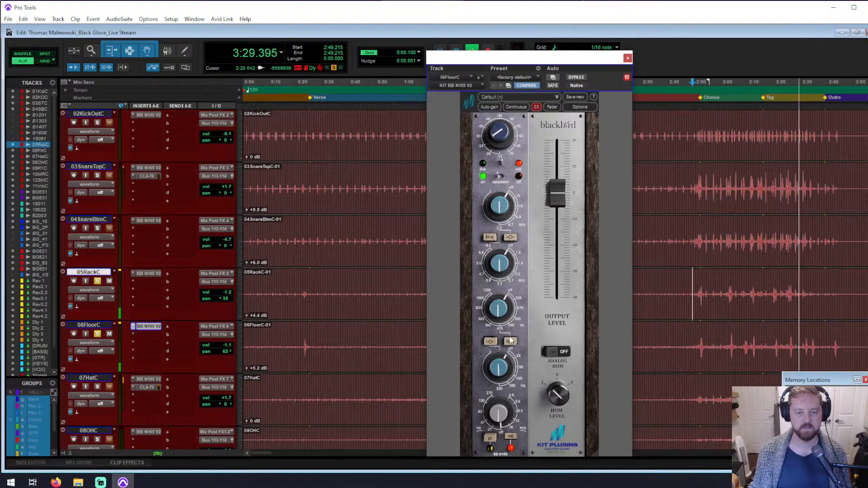
- Boost 06FloorC's low band by about 1.7 dB and cut its low-mid band while playing the toms in the last chorus
drag(519, 381, 502, 358)
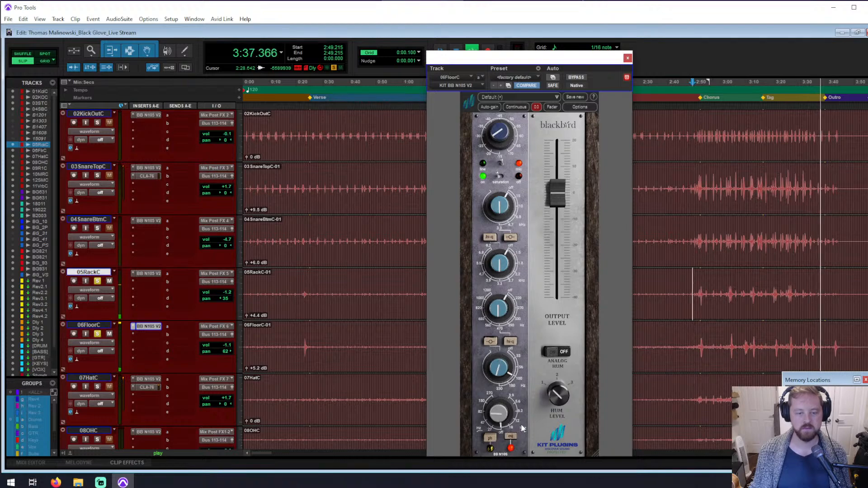
key(space)
key(space)
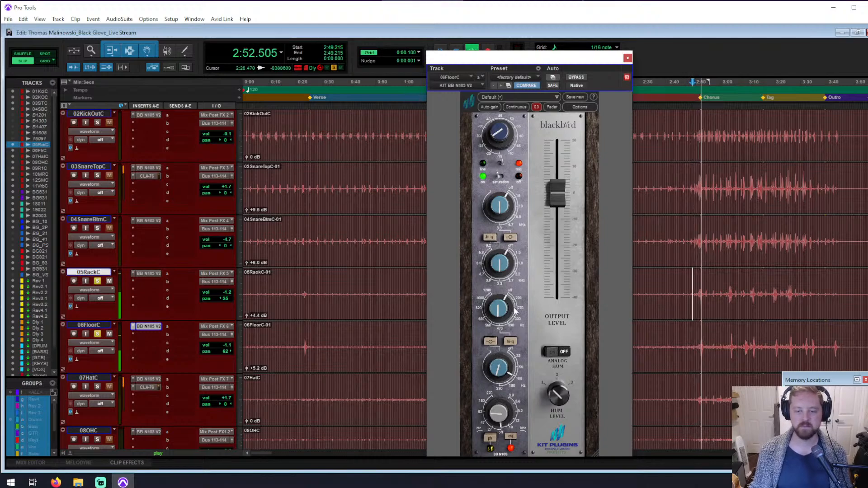
mouse_move(503, 373)
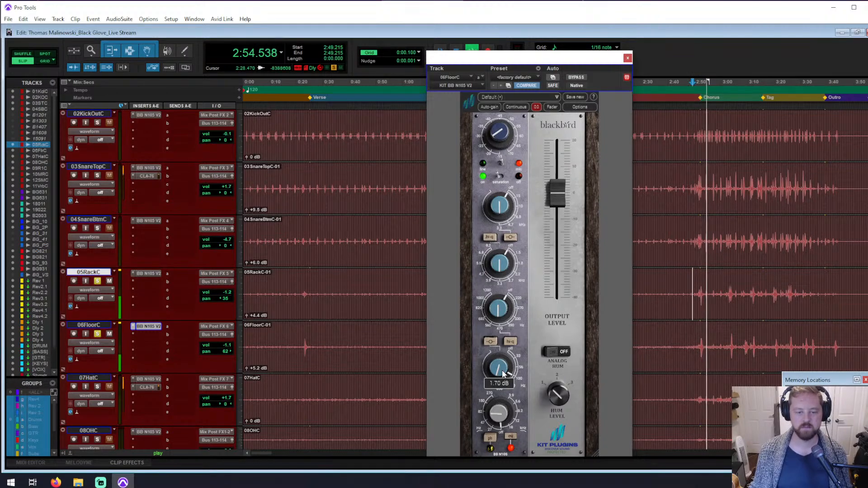
click(731, 338)
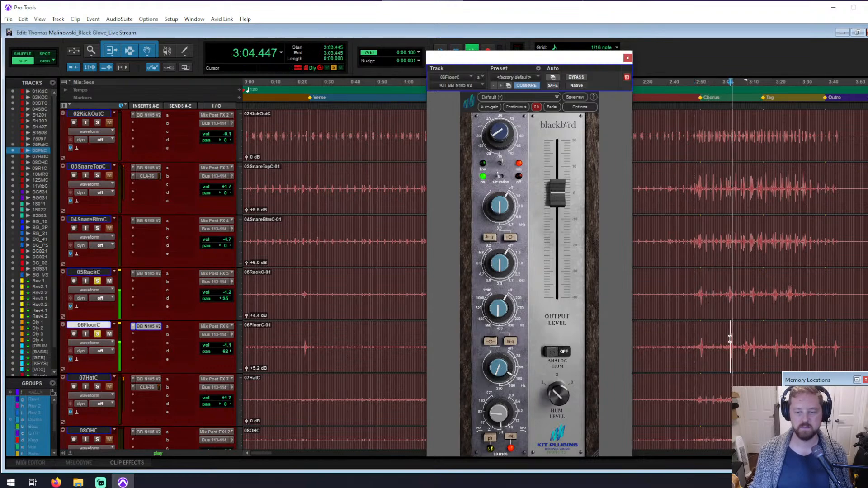
click(512, 324)
drag(500, 309, 497, 322)
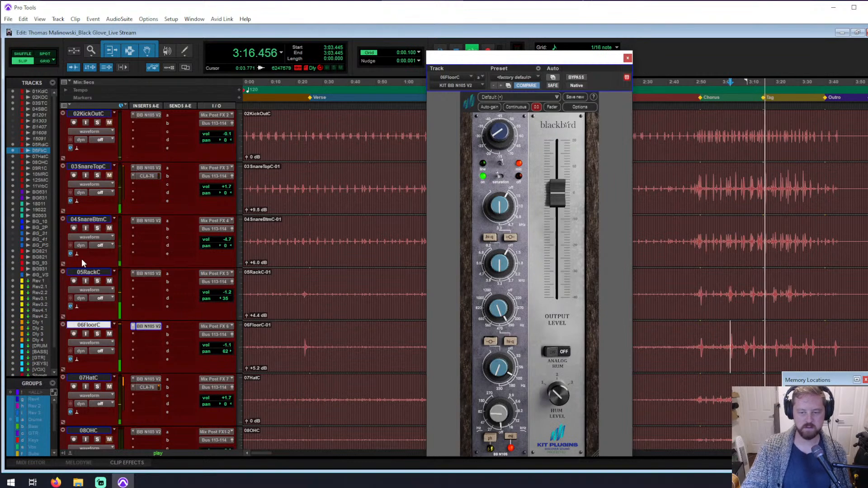
- Check the toms in the full mix from just before the last chorus and close 06FloorC's EQ window
key(space)
key(space)
click(697, 291)
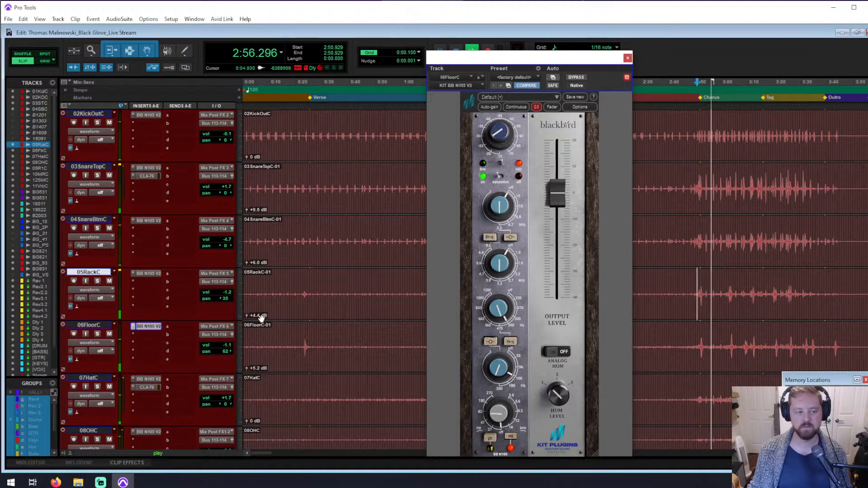
click(628, 58)
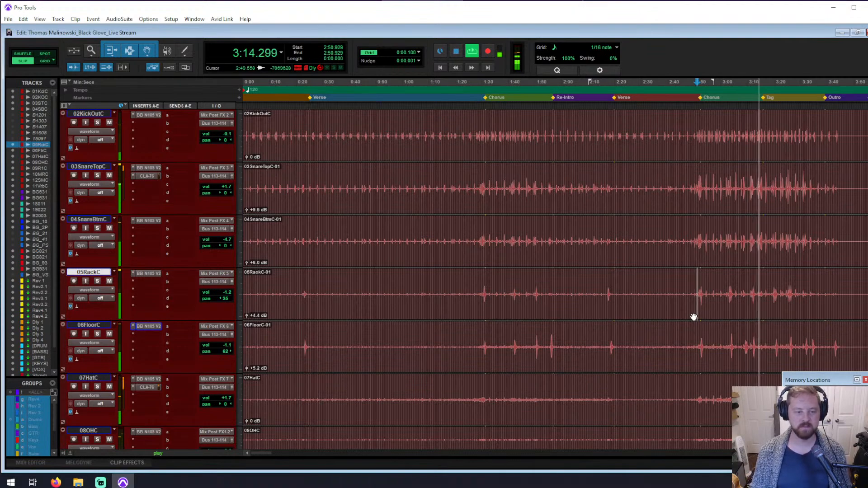
- Play the full mix from about 0:19.7, just before the tom fill into the first verse
key(space)
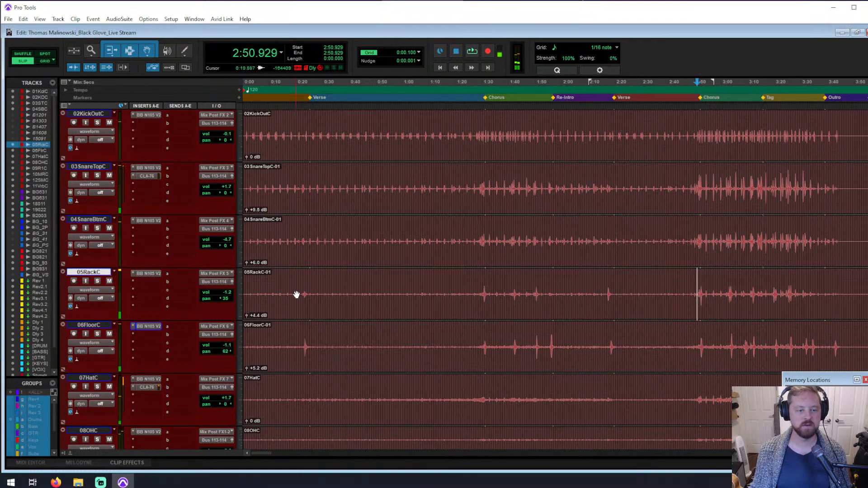
click(295, 288)
key(space)
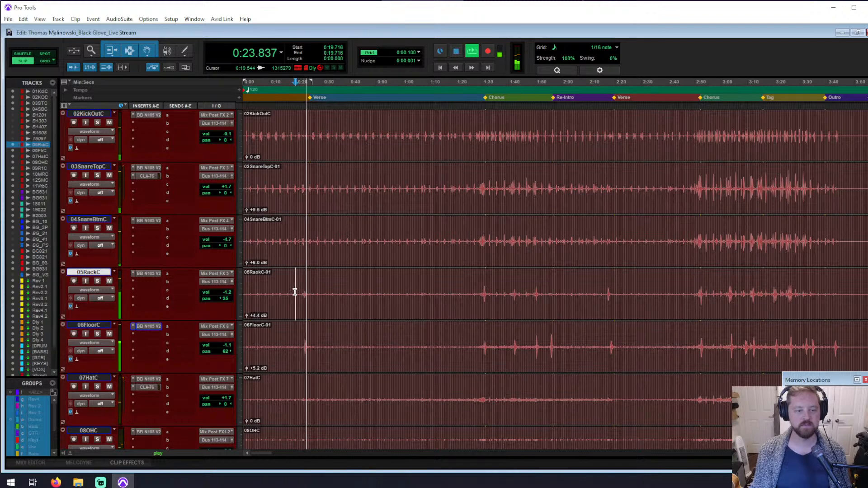
- Stop playback and look over 05RackC's channel EQ settings, closing the EQ window when done
key(space)
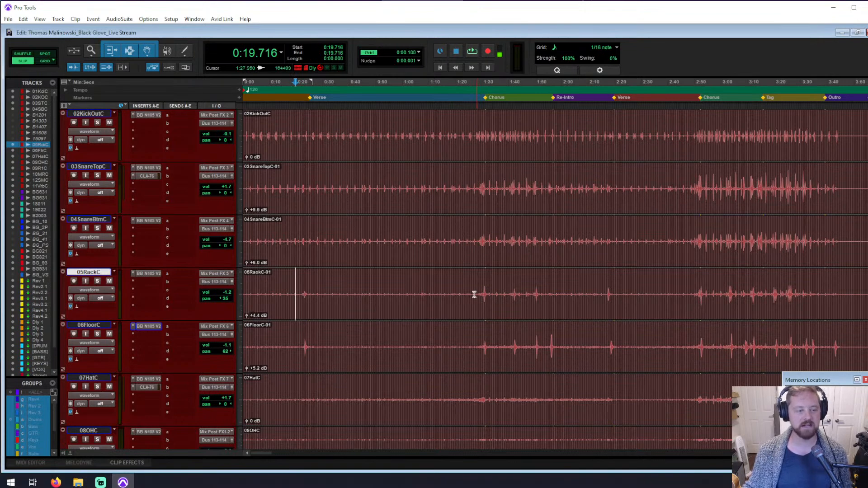
click(148, 273)
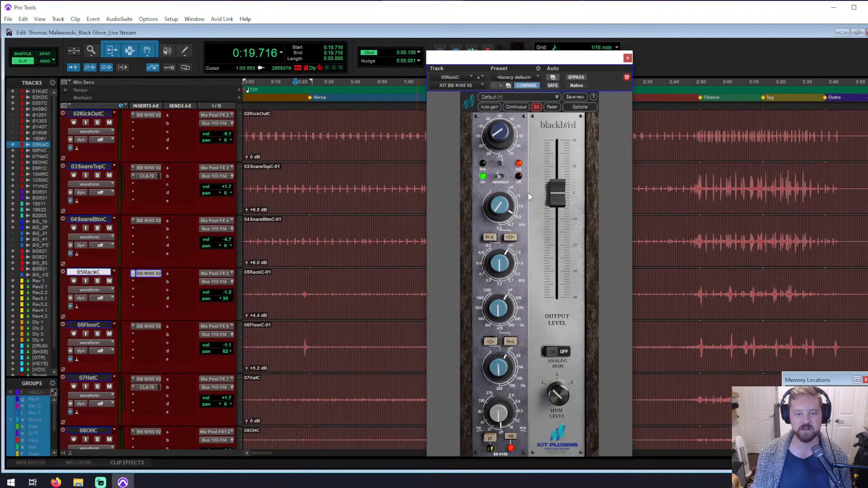
mouse_move(495, 209)
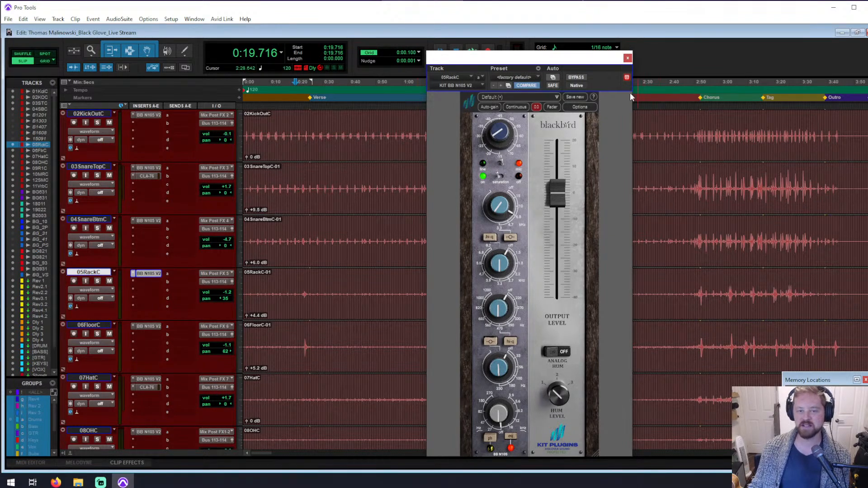
click(627, 58)
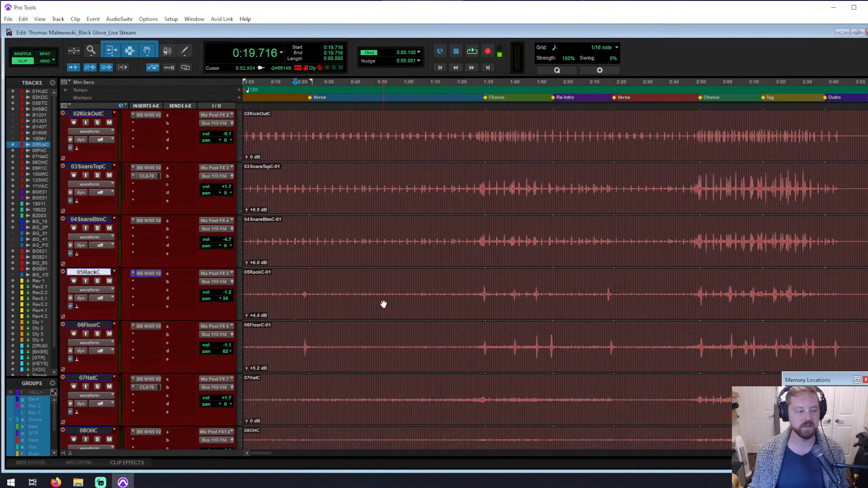
- Look over the remaining drum tracks and play the full mix from about 0:13.7, ahead of the first verse
scroll(383, 305, down, 5)
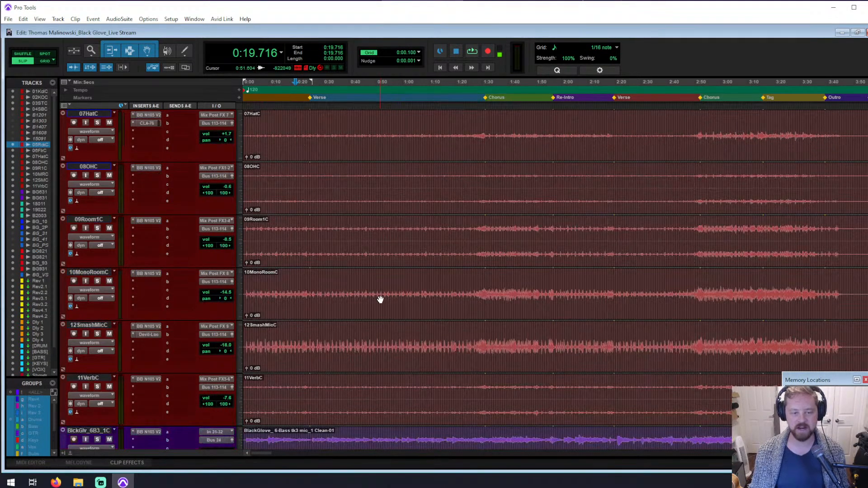
scroll(380, 300, down, 1)
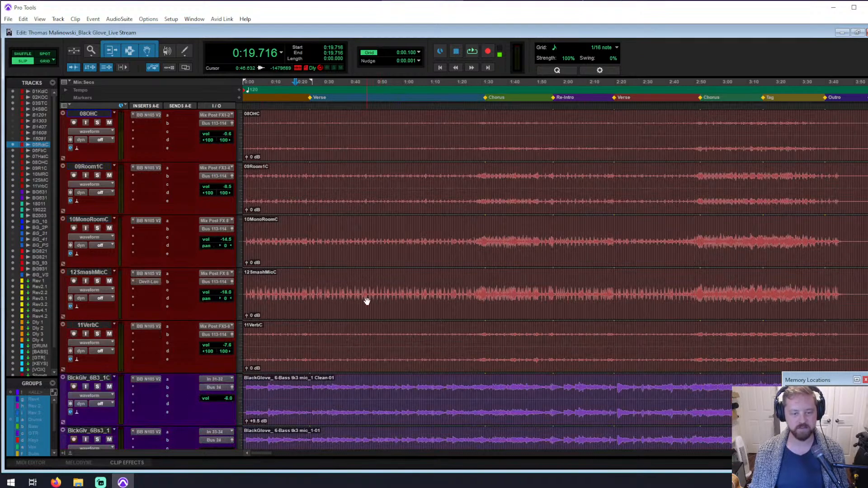
scroll(366, 301, down, 2)
scroll(366, 300, up, 9)
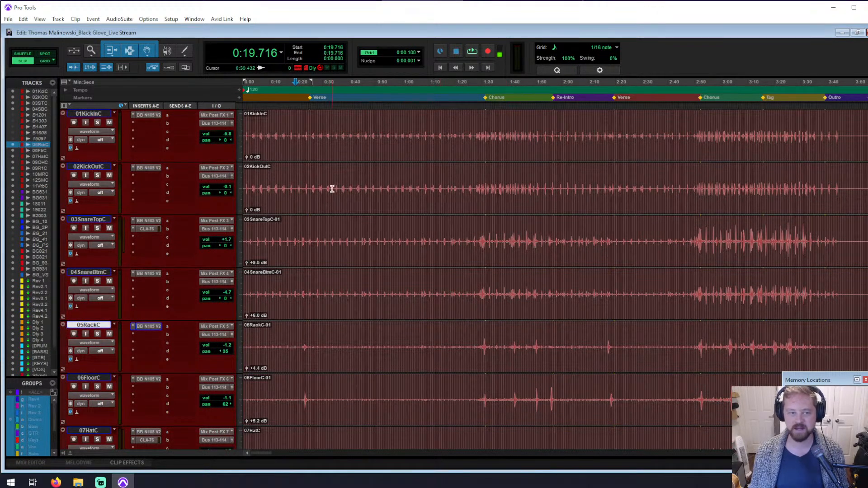
click(279, 132)
key(space)
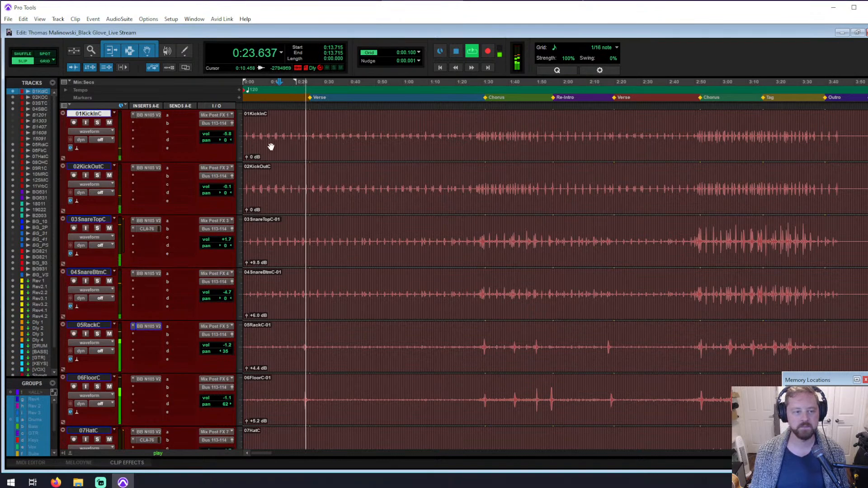
- In 02KickOutC's channel EQ, switch the preamp from line to mic input and adjust its gain by ear during playback
click(146, 168)
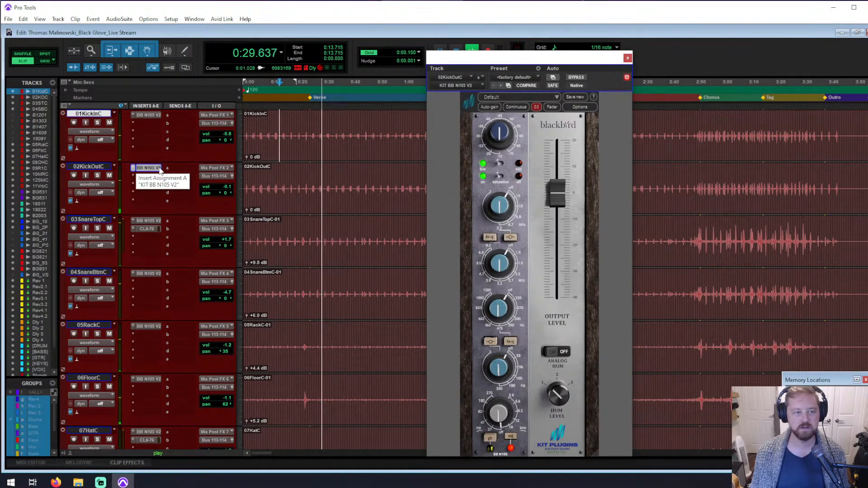
click(501, 165)
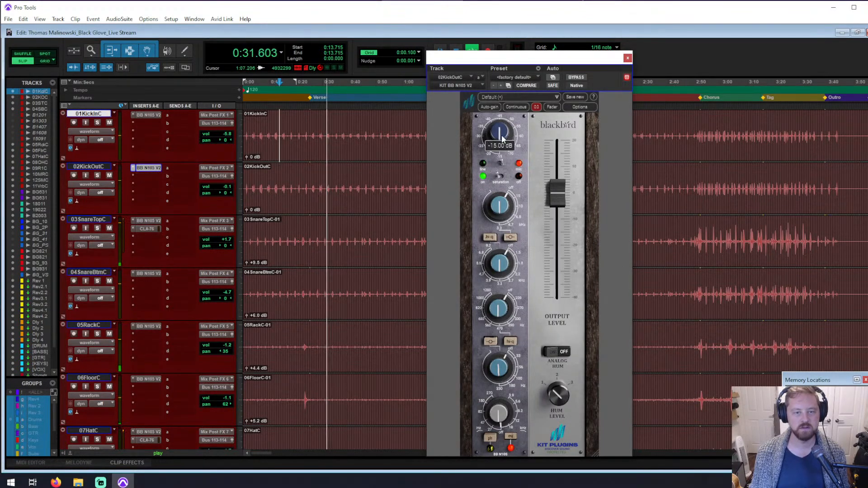
drag(499, 129, 497, 118)
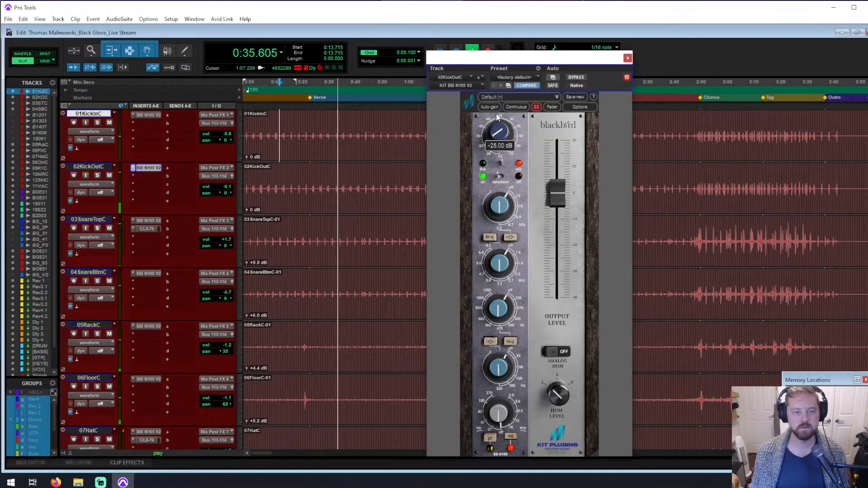
drag(497, 117, 496, 127)
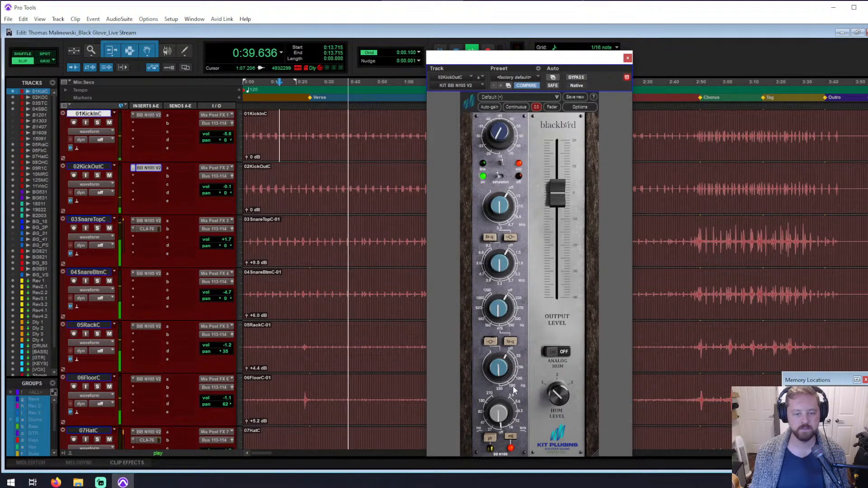
- Adjust the frequency of 02KickOutC's low EQ band and boost that band to about 6.1 dB
drag(511, 369, 500, 337)
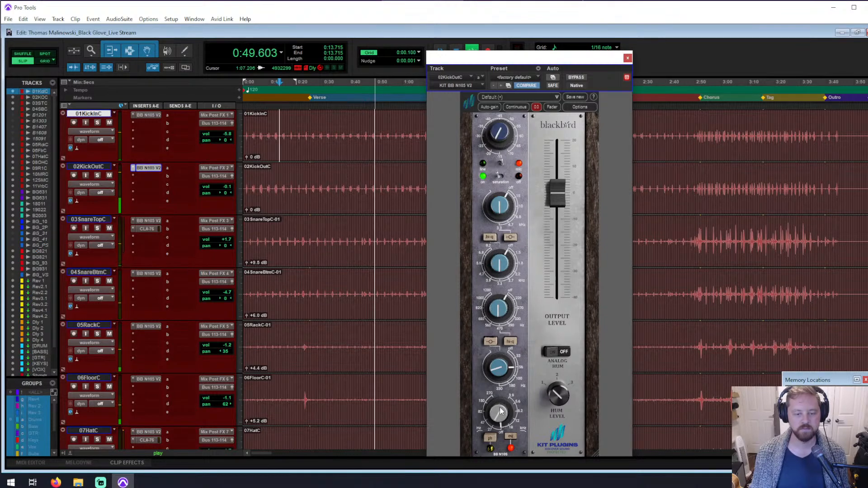
mouse_move(496, 373)
scroll(496, 373, down, 3)
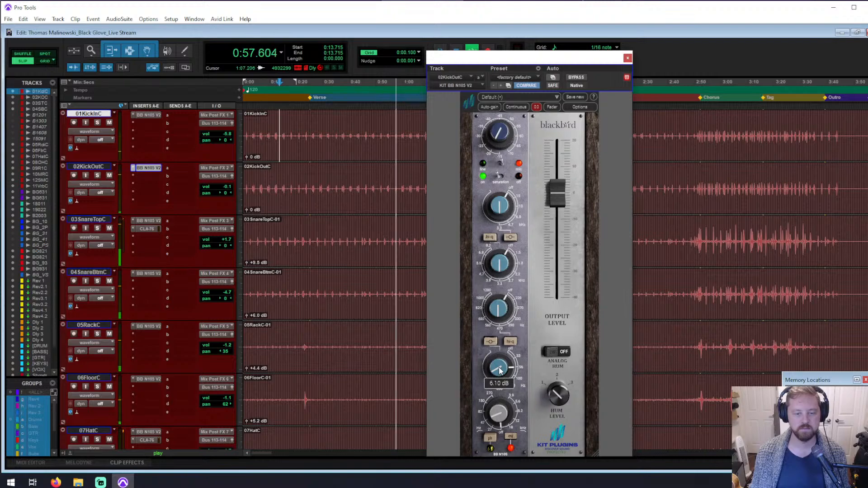
mouse_move(500, 306)
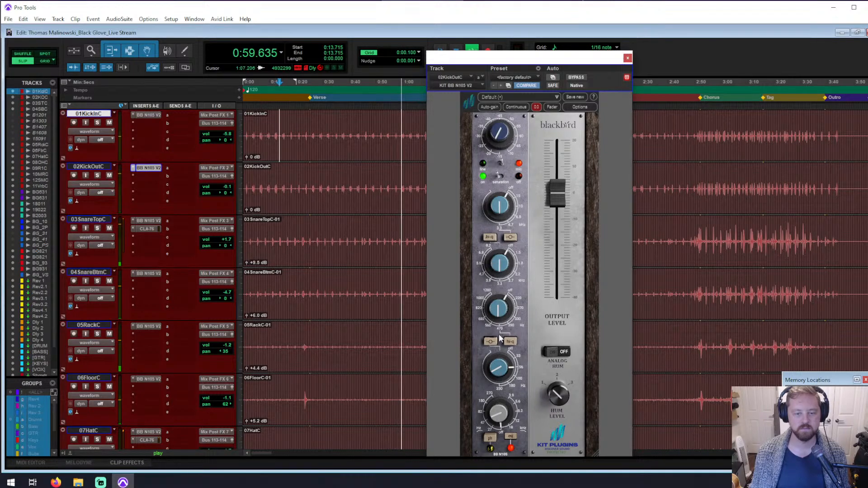
- Shape 02KickOutC's low-mid band with Hi-Q on, checking it soloed, and raise the track's fader to about +2.5 dB
drag(522, 320, 519, 312)
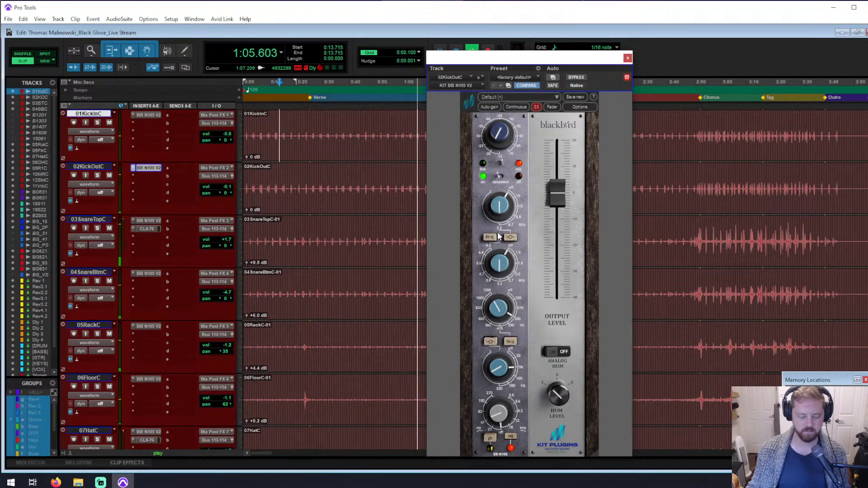
key(shift+s)
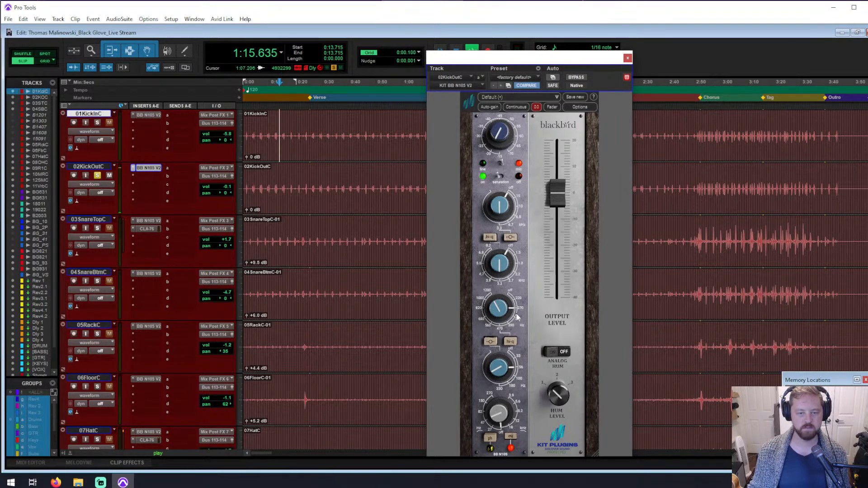
mouse_move(508, 318)
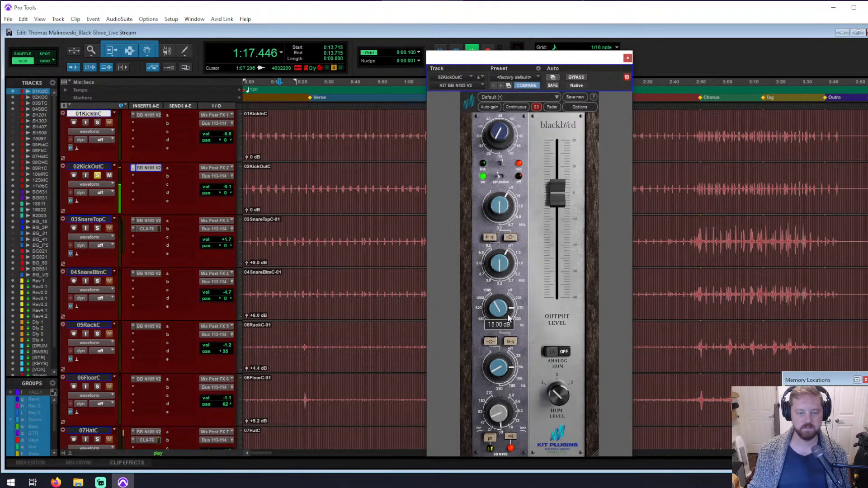
click(510, 341)
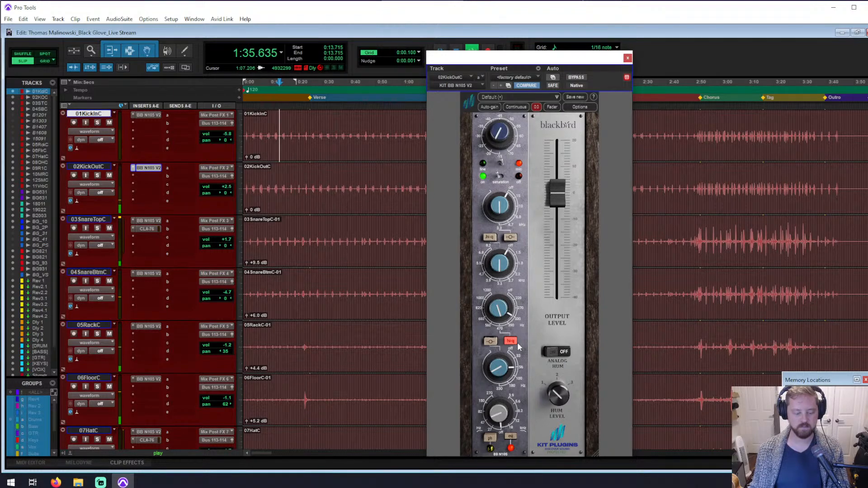
click(145, 179)
mouse_move(185, 203)
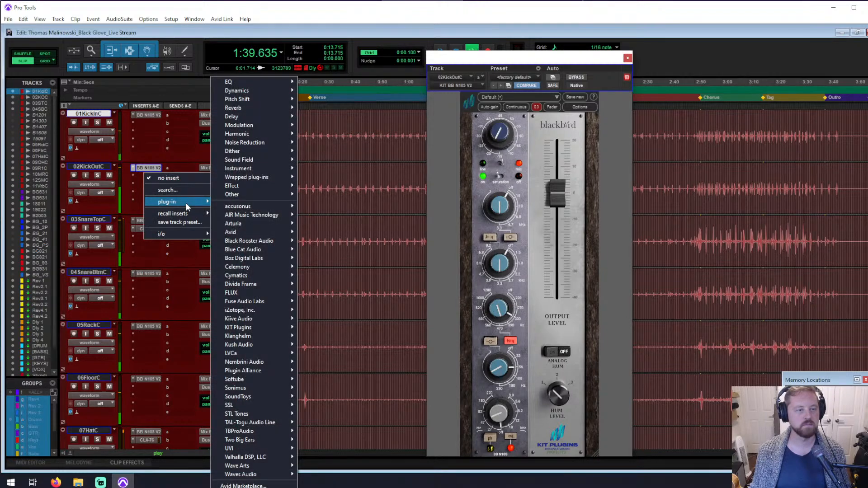
click(221, 34)
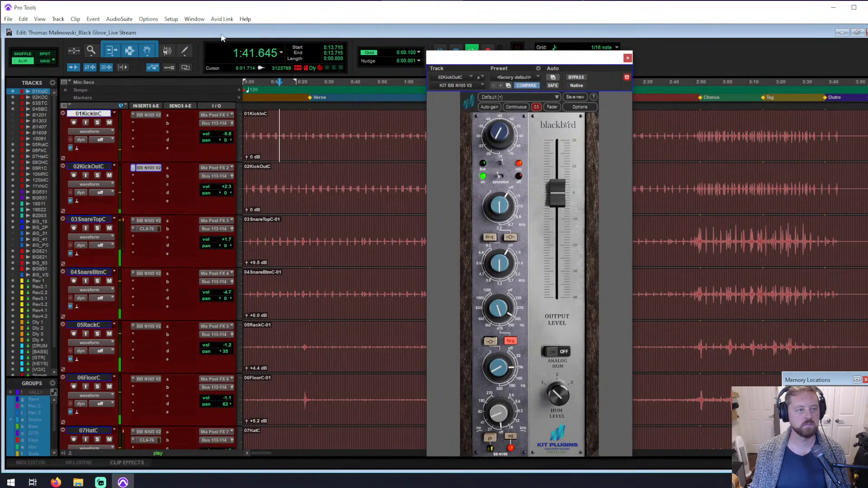
- Stop playback and insert the mono BlueAsh SC-5 compressor on 02KickOutC after the channel EQ
key(space)
click(142, 173)
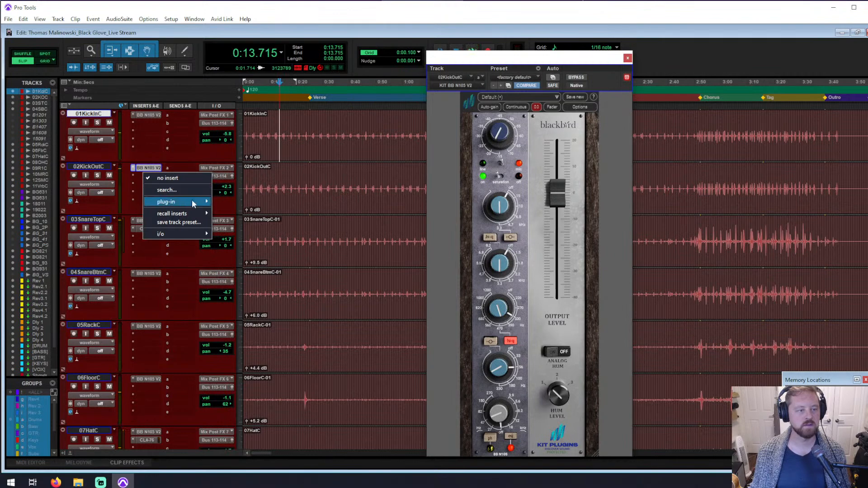
mouse_move(193, 204)
mouse_move(268, 88)
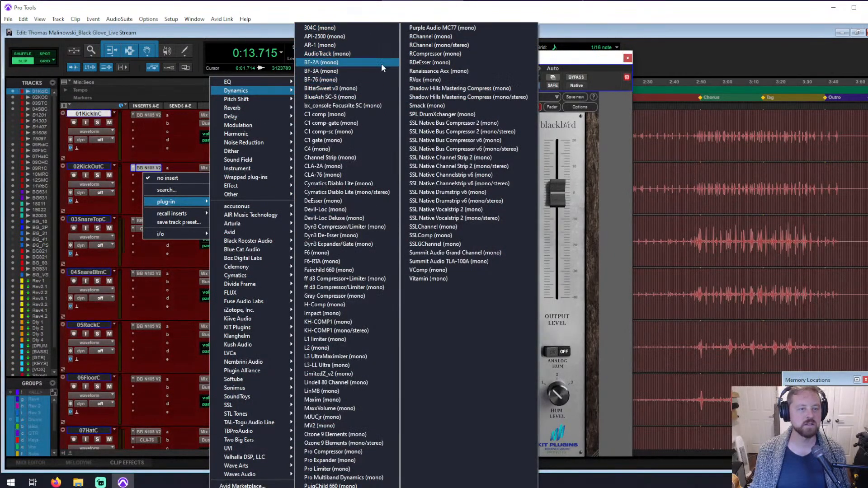
click(385, 97)
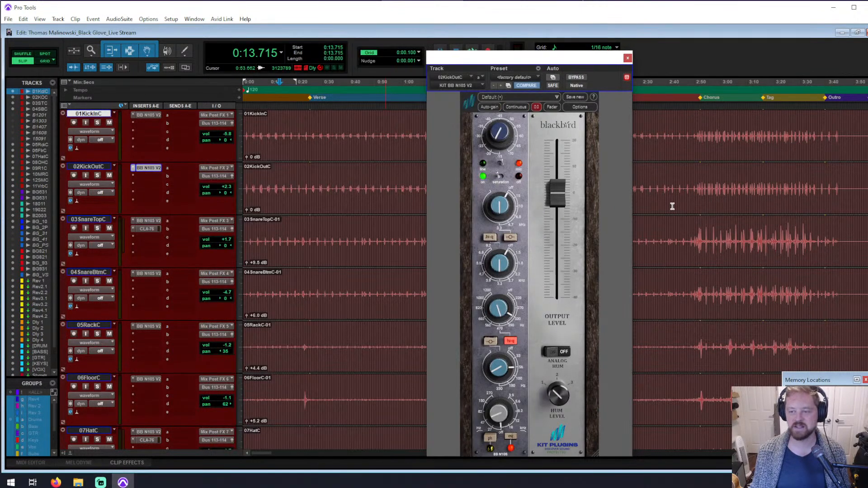
drag(673, 62, 531, 142)
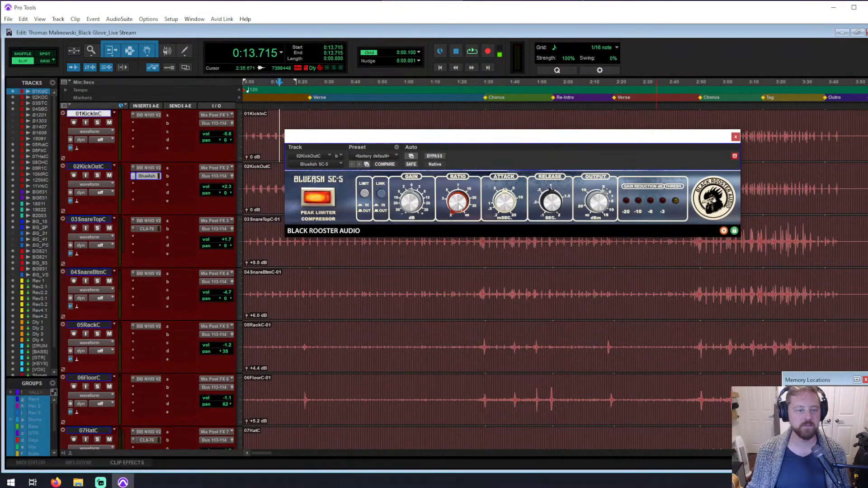
- Adjust the gain of 02KickOutC's BlueAsh SC-5 while playing the mix from about 0:13.7, and close the compressor window
key(space)
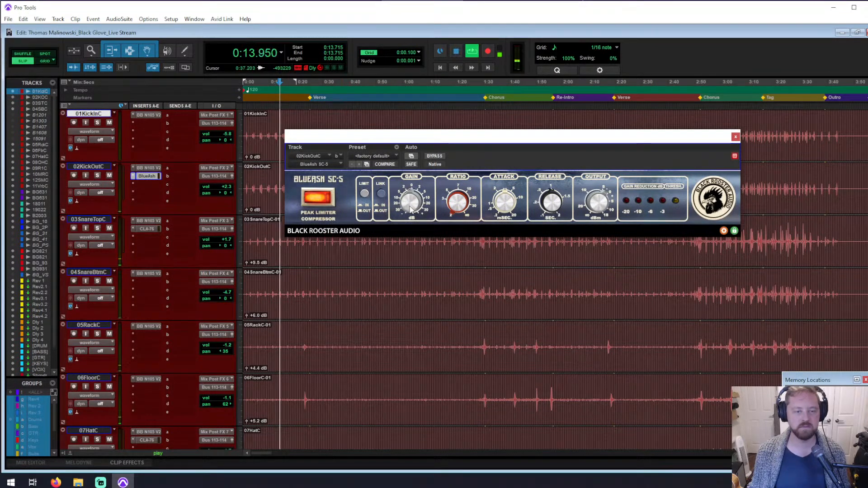
drag(411, 197, 411, 194)
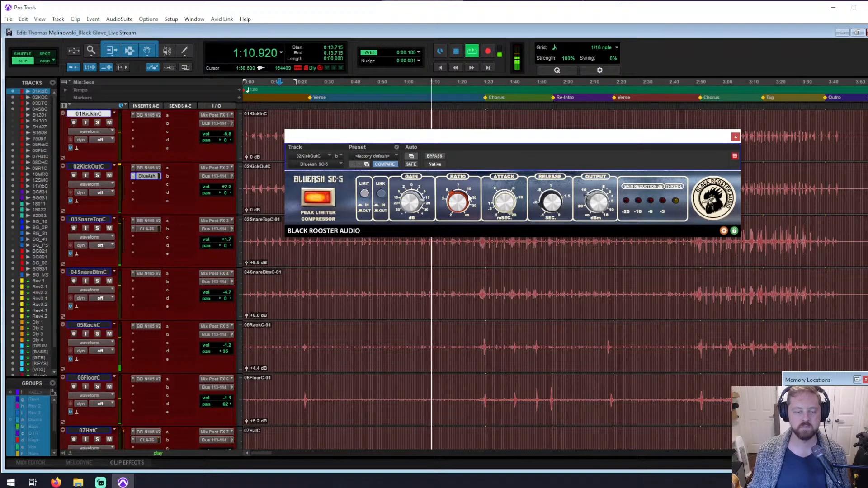
key(space)
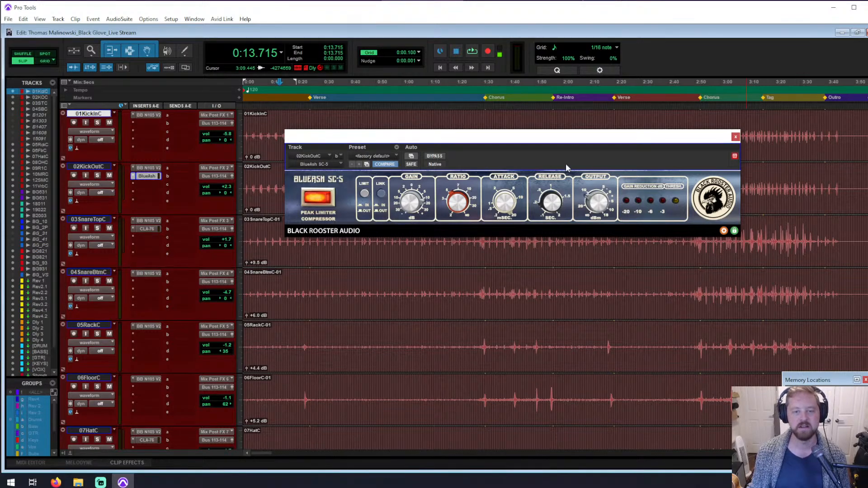
click(735, 137)
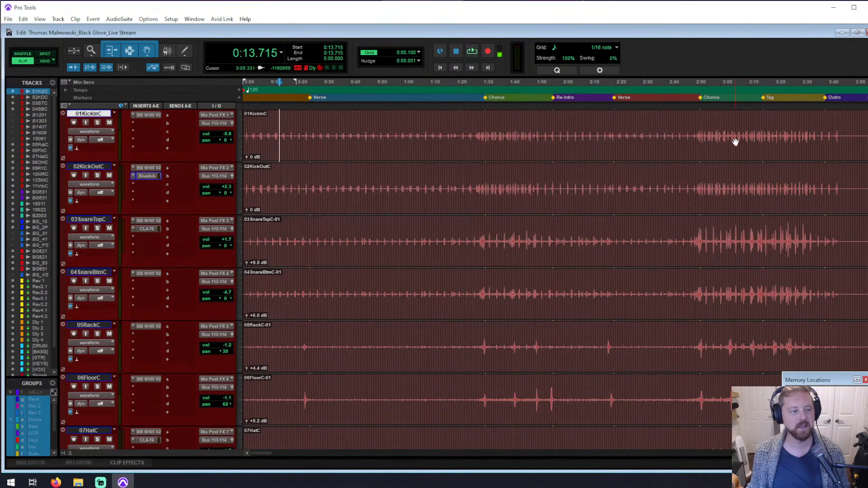